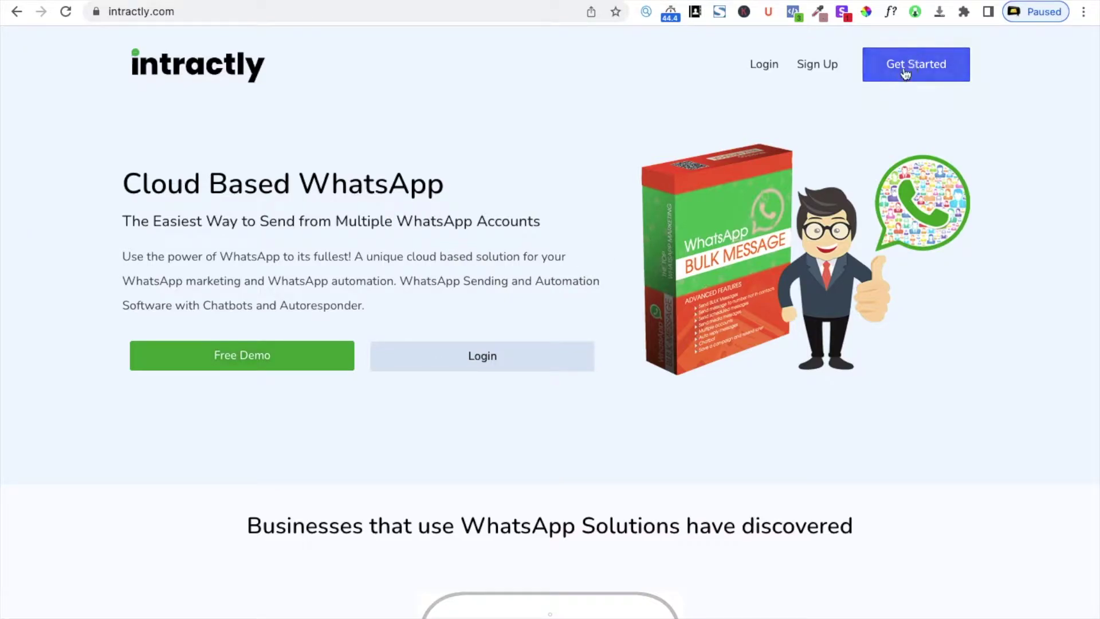
Open the free sign-up form, start on the full name, and dismiss the autofill suggestions
{"action": "left_click", "coordinate": [929, 78]}
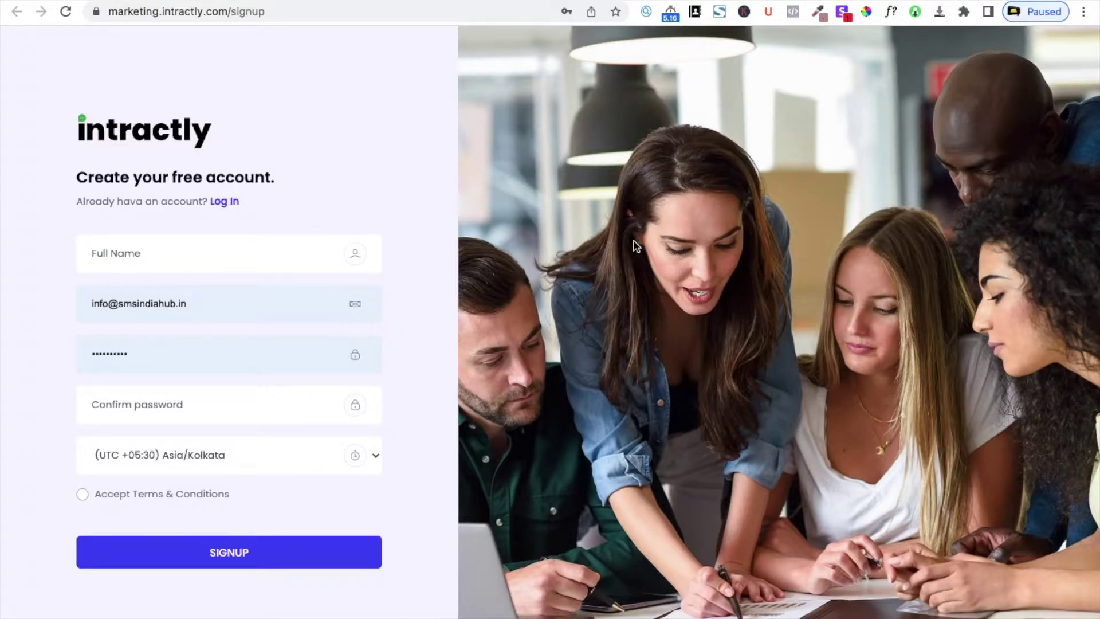
{"action": "left_click", "coordinate": [194, 270]}
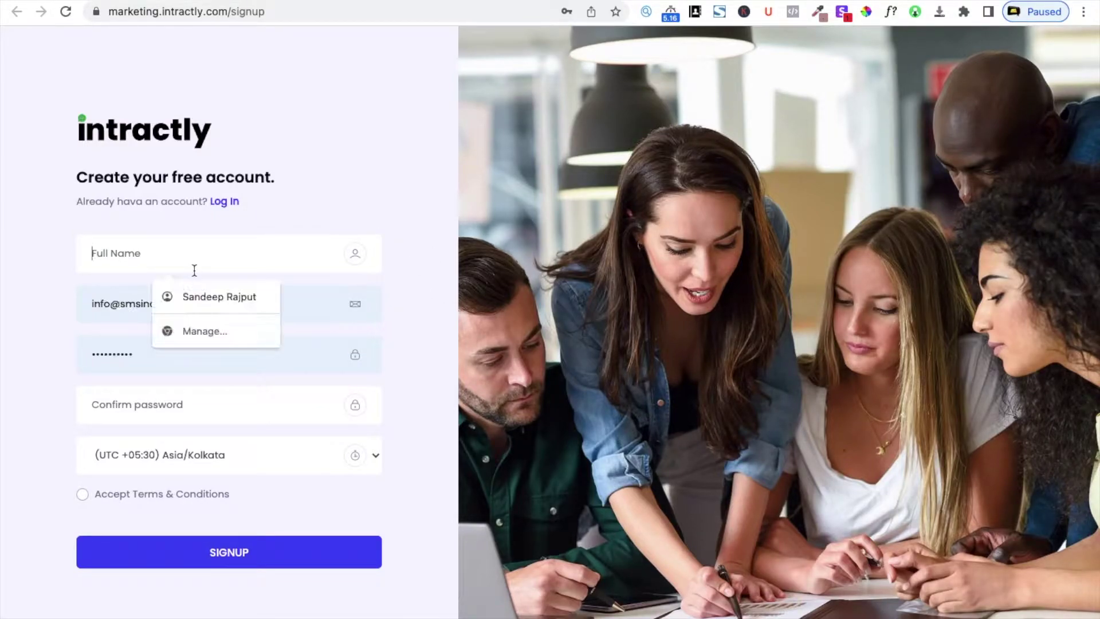
{"action": "left_click", "coordinate": [330, 202]}
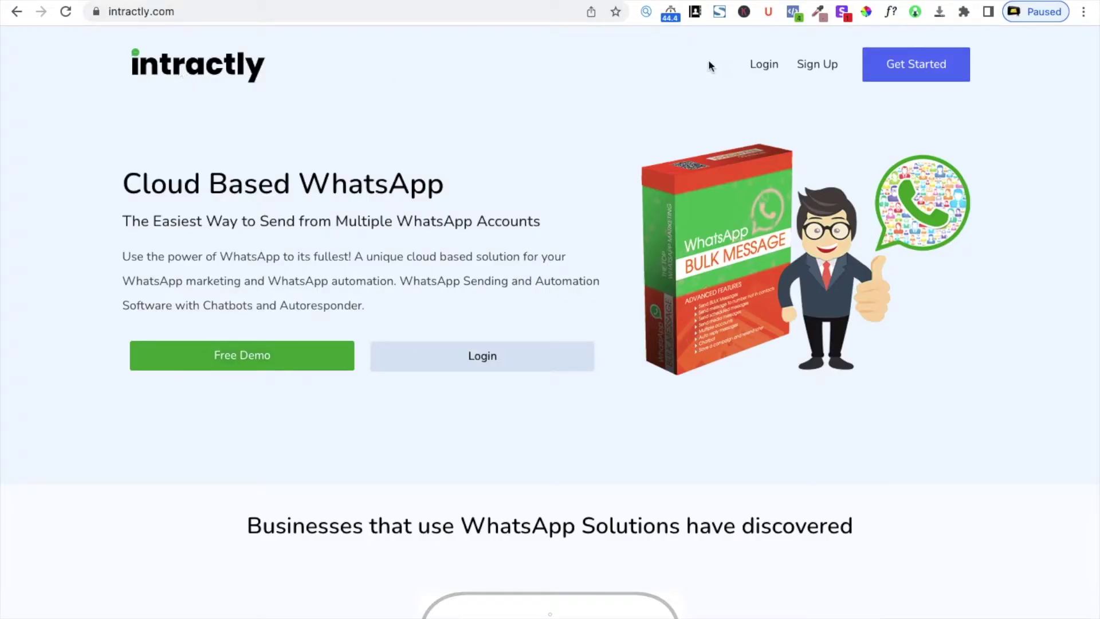
{"action": "scroll", "coordinate": [640, 451], "scroll_direction": "down", "scroll_amount": 20}
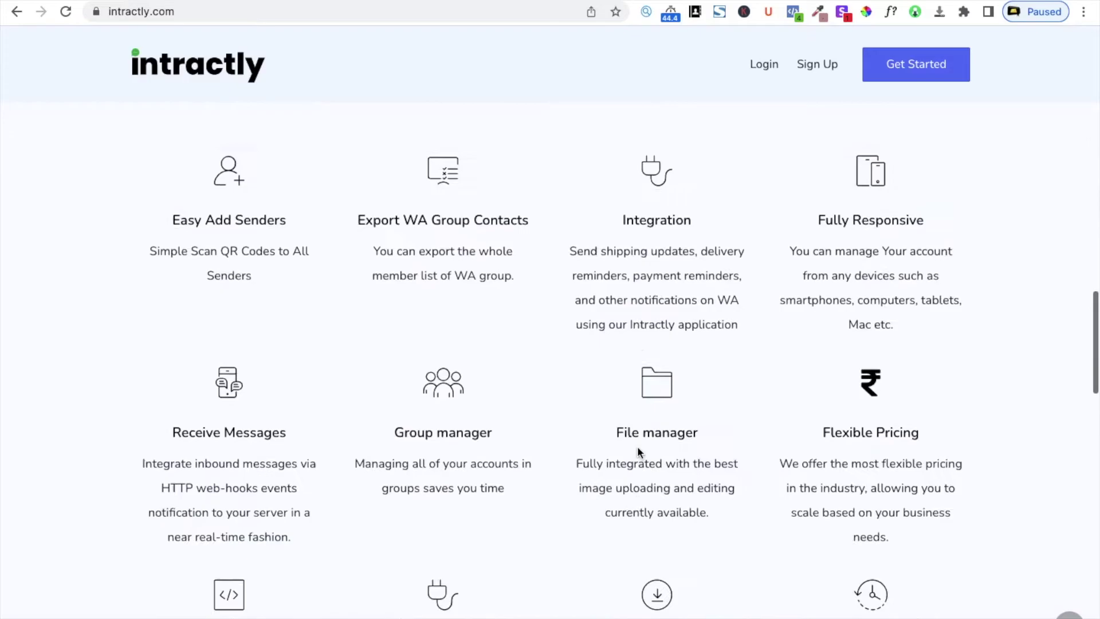
{"action": "scroll", "coordinate": [638, 449], "scroll_direction": "up", "scroll_amount": 15}
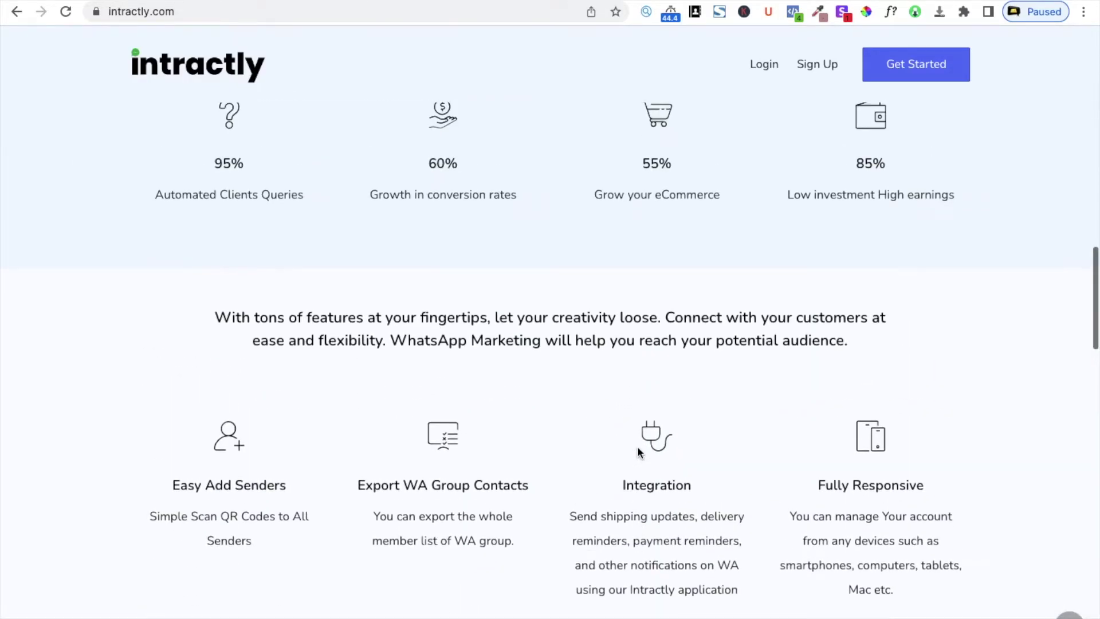
Log in with the saved e-mail and password to reach the WhatsApp dashboard
{"action": "scroll", "coordinate": [638, 449], "scroll_direction": "down", "scroll_amount": 15}
{"action": "scroll", "coordinate": [638, 449], "scroll_direction": "up", "scroll_amount": 15}
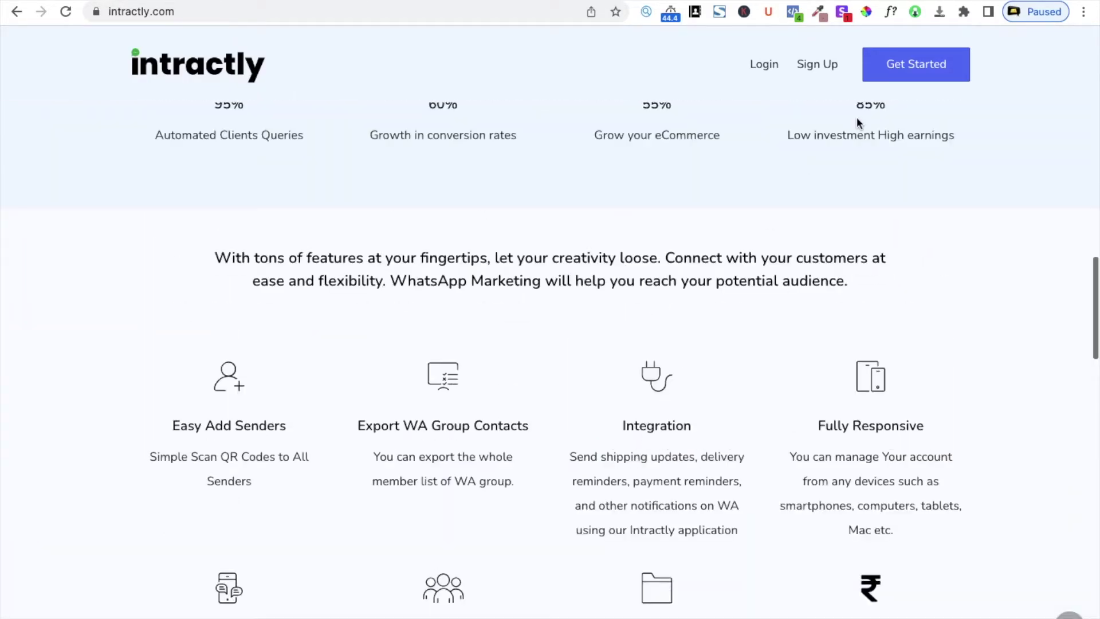
{"action": "left_click", "coordinate": [771, 70]}
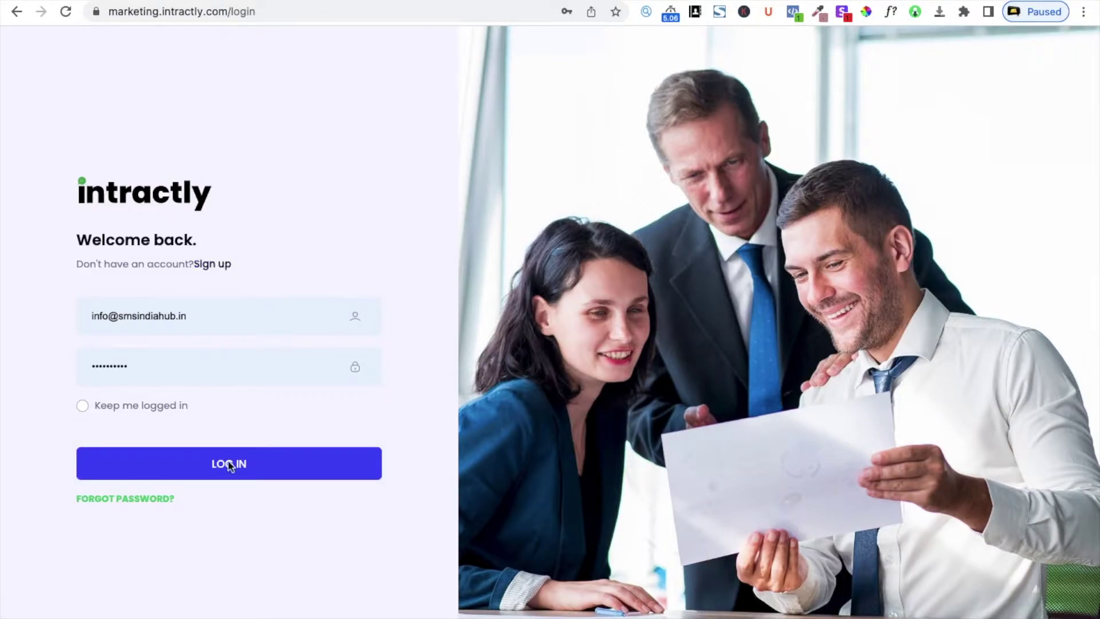
{"action": "left_click", "coordinate": [224, 479]}
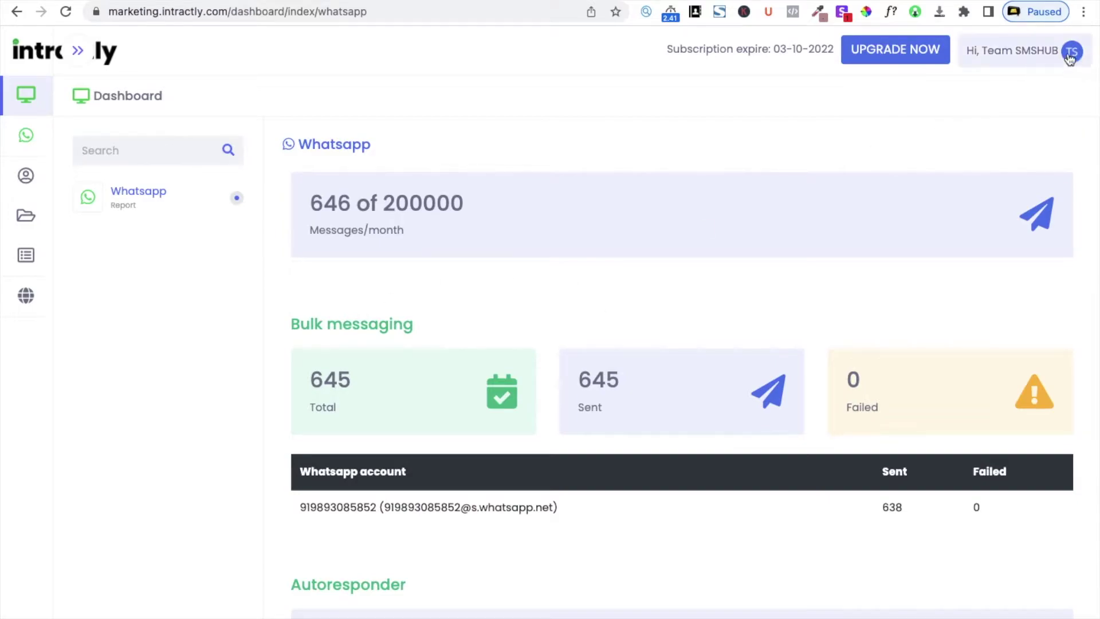
{"action": "left_click", "coordinate": [1042, 67]}
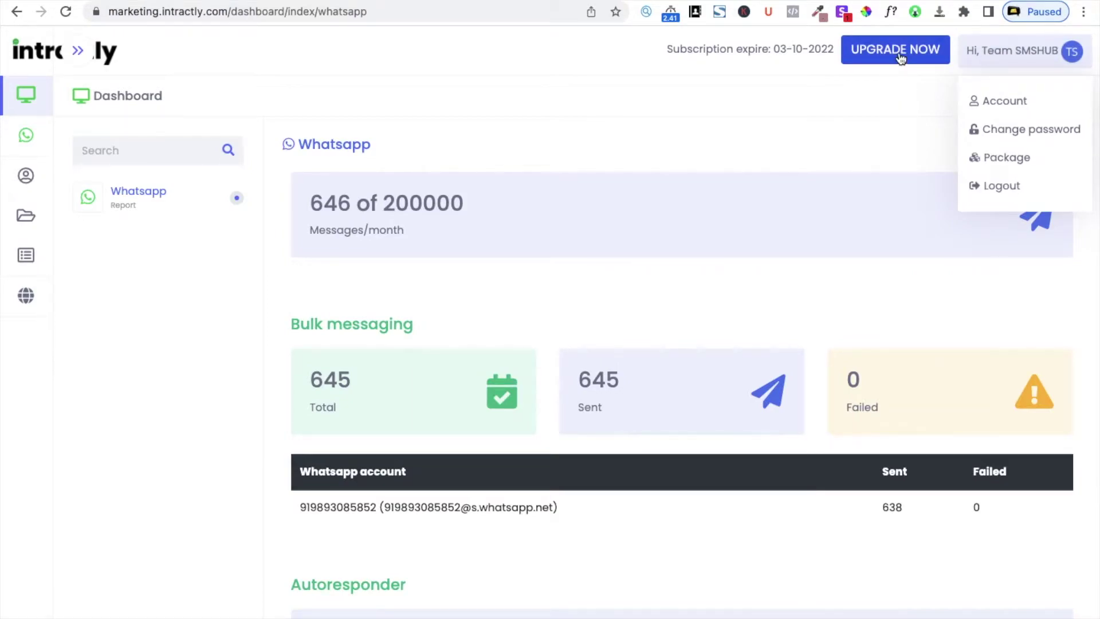
{"action": "left_click", "coordinate": [847, 97]}
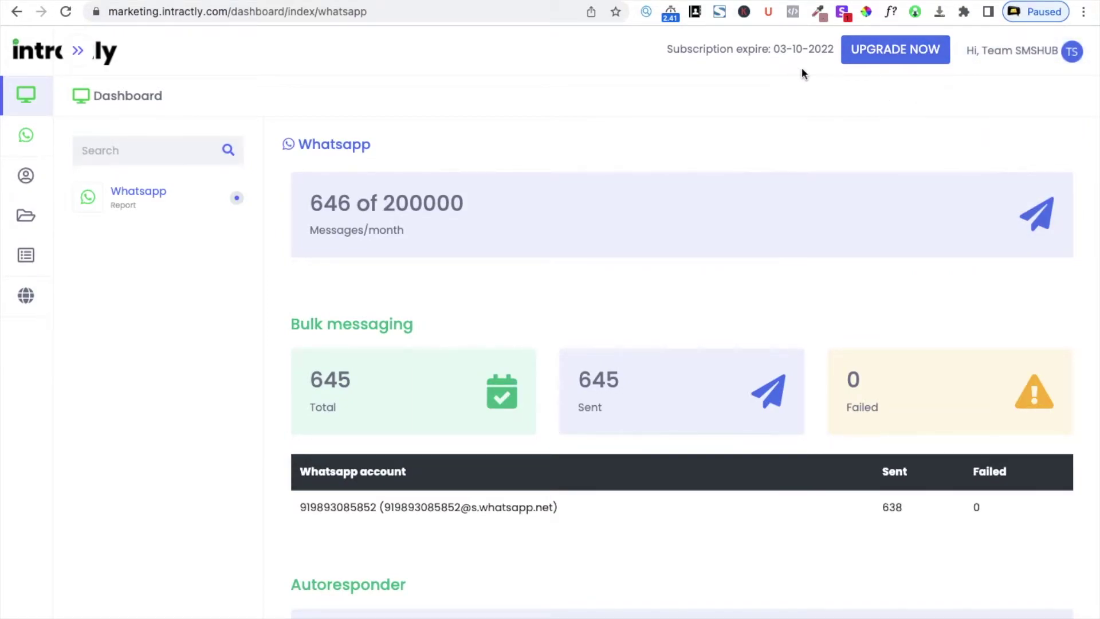
{"action": "mouse_move", "coordinate": [12, 102]}
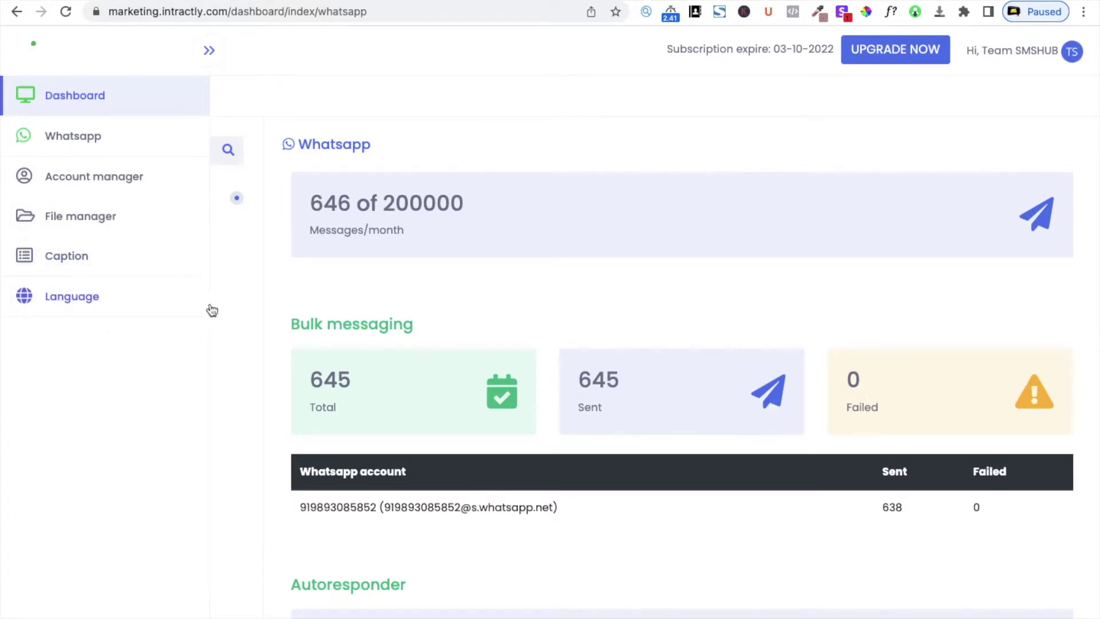
{"action": "scroll", "coordinate": [273, 367], "scroll_direction": "down", "scroll_amount": 5}
{"action": "scroll", "coordinate": [272, 368], "scroll_direction": "up", "scroll_amount": 2}
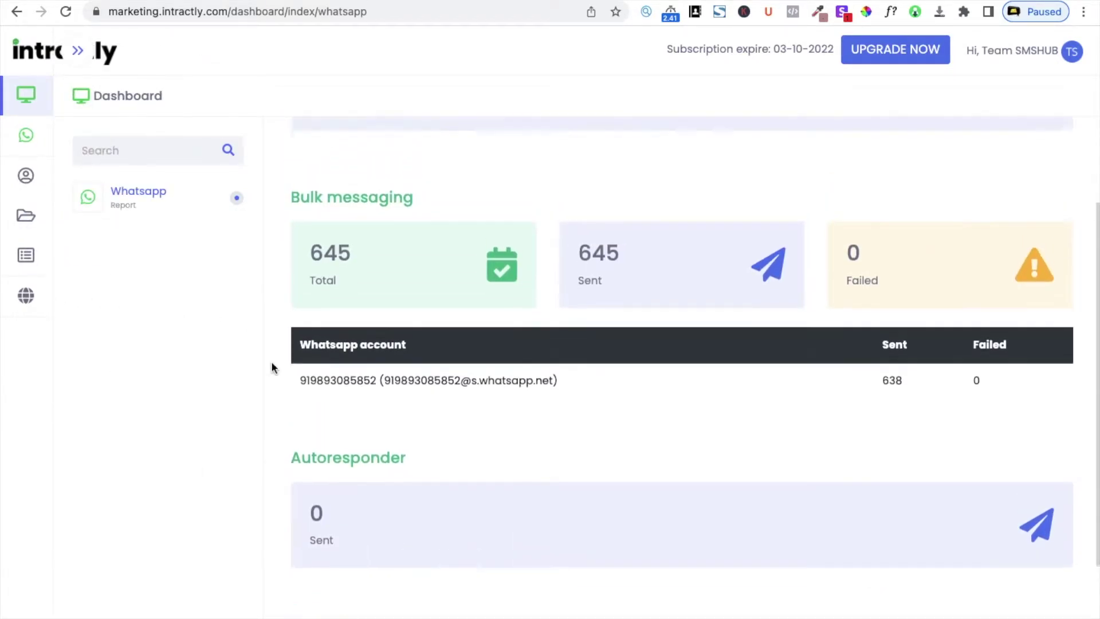
{"action": "scroll", "coordinate": [518, 327], "scroll_direction": "down", "scroll_amount": 2}
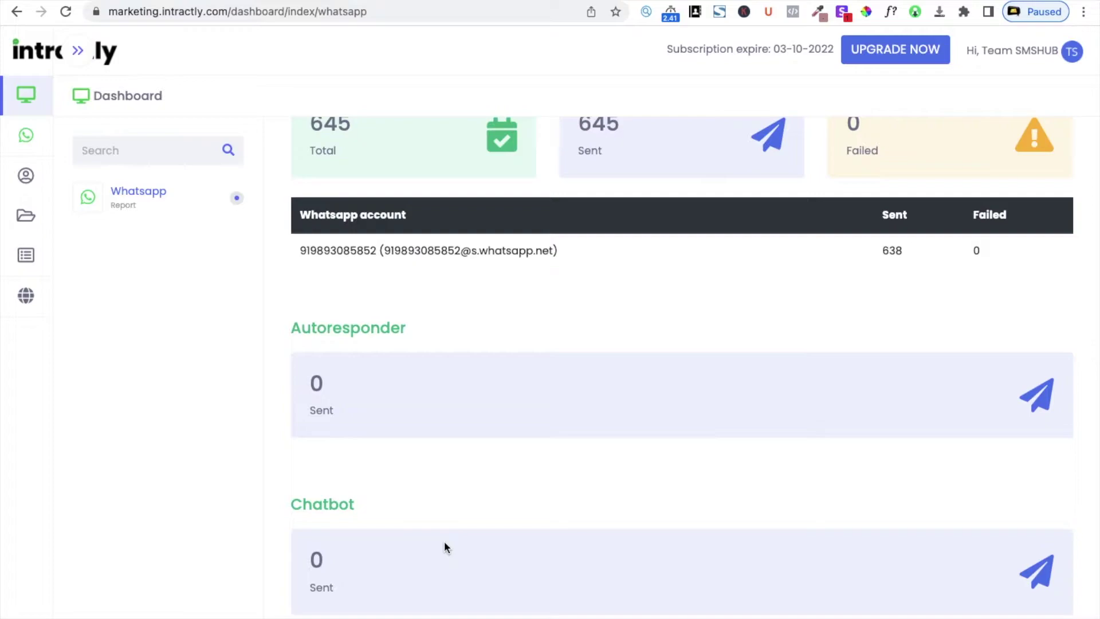
{"action": "scroll", "coordinate": [548, 402], "scroll_direction": "up", "scroll_amount": 5}
{"action": "scroll", "coordinate": [547, 427], "scroll_direction": "down", "scroll_amount": 5}
{"action": "scroll", "coordinate": [483, 434], "scroll_direction": "up", "scroll_amount": 3}
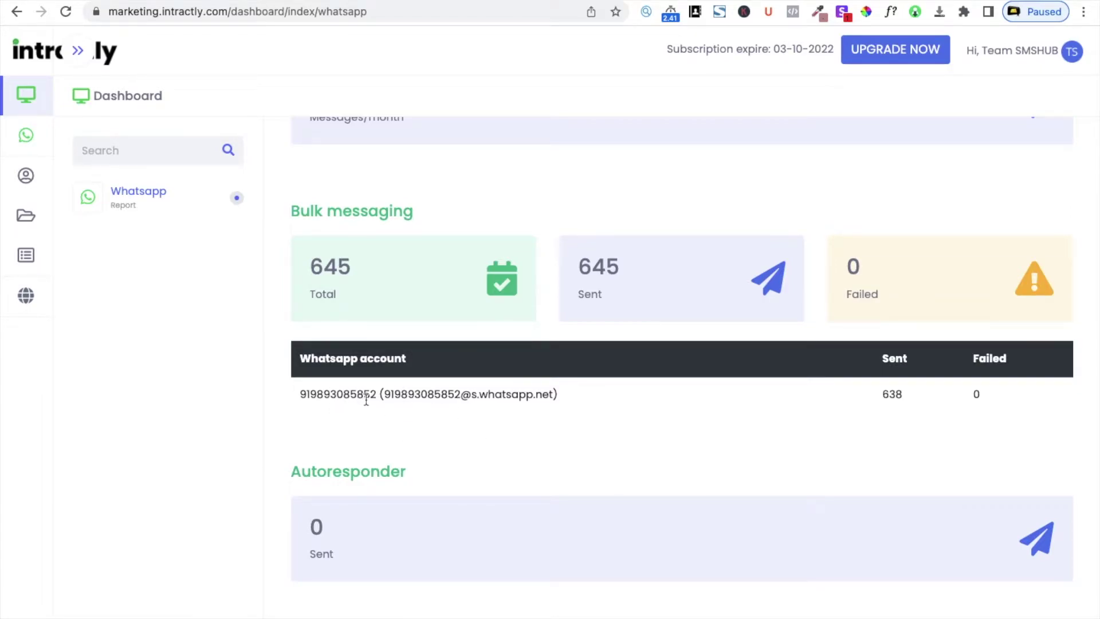
{"action": "double_click", "coordinate": [354, 394]}
{"action": "scroll", "coordinate": [553, 362], "scroll_direction": "up", "scroll_amount": 1}
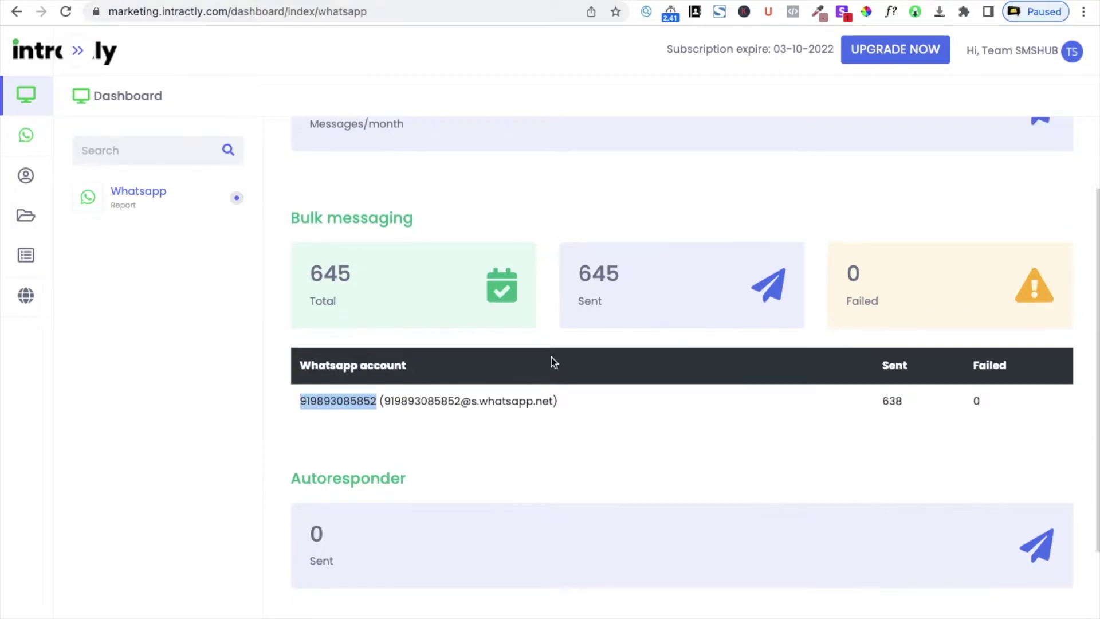
{"action": "scroll", "coordinate": [551, 356], "scroll_direction": "up", "scroll_amount": 2}
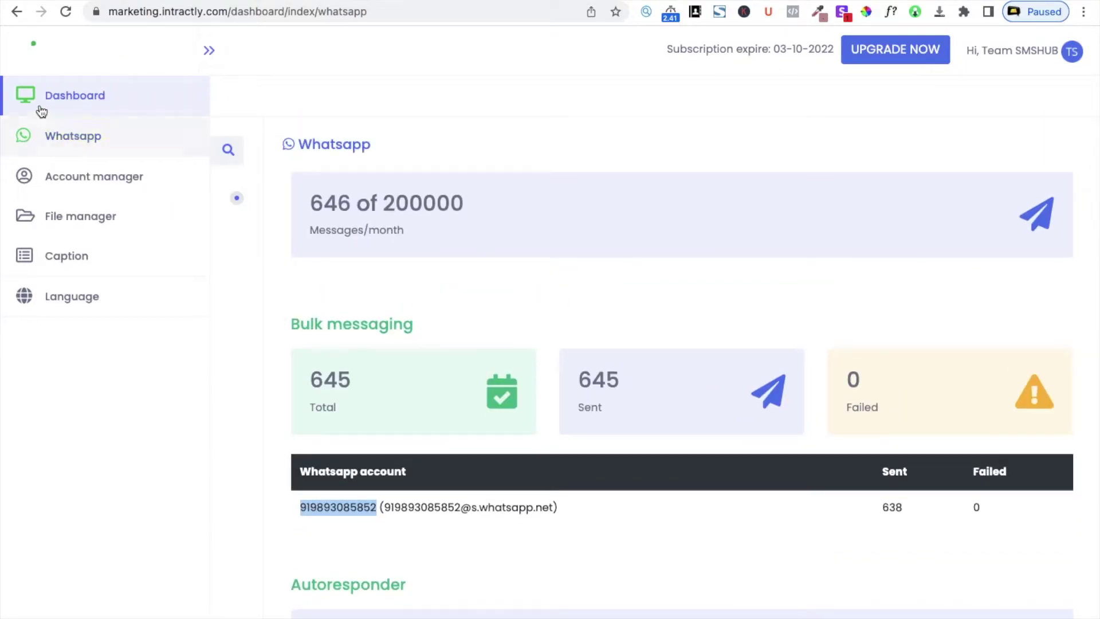
Refresh the dashboard so it shows 650 messages used, then move to the WhatsApp section
{"action": "left_click", "coordinate": [49, 111]}
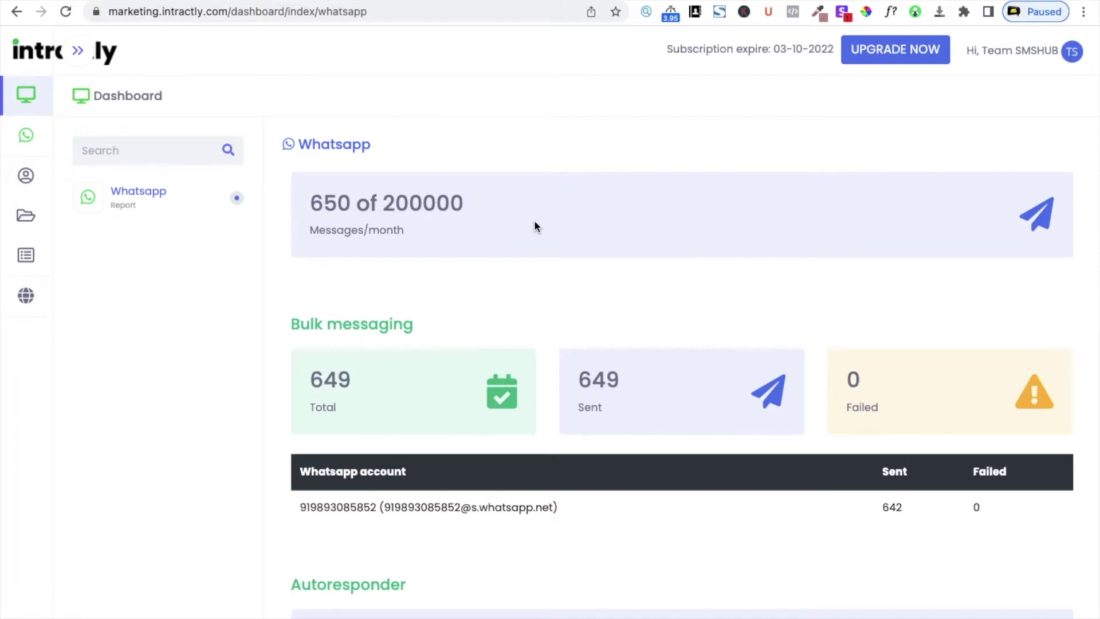
{"action": "mouse_move", "coordinate": [58, 137]}
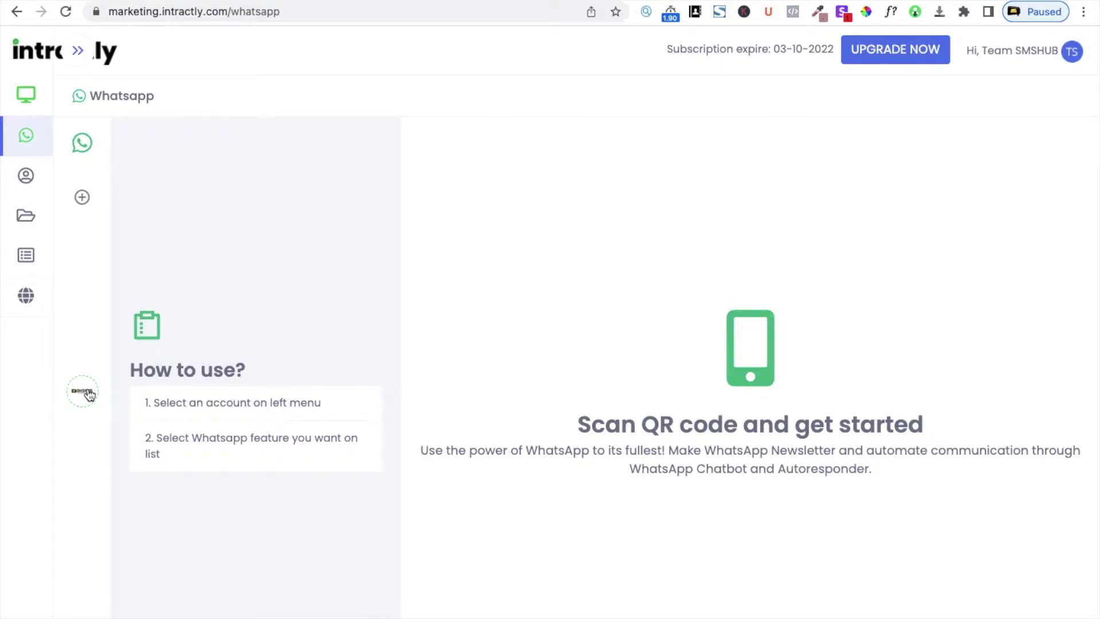
{"action": "left_click", "coordinate": [84, 199]}
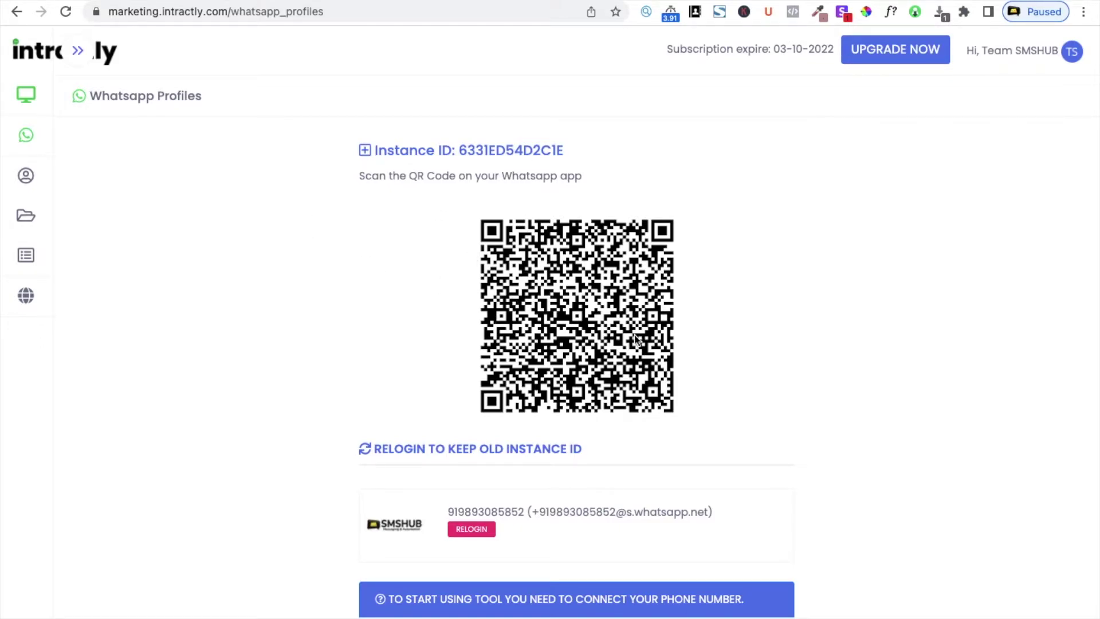
{"action": "scroll", "coordinate": [636, 339], "scroll_direction": "down", "scroll_amount": 6}
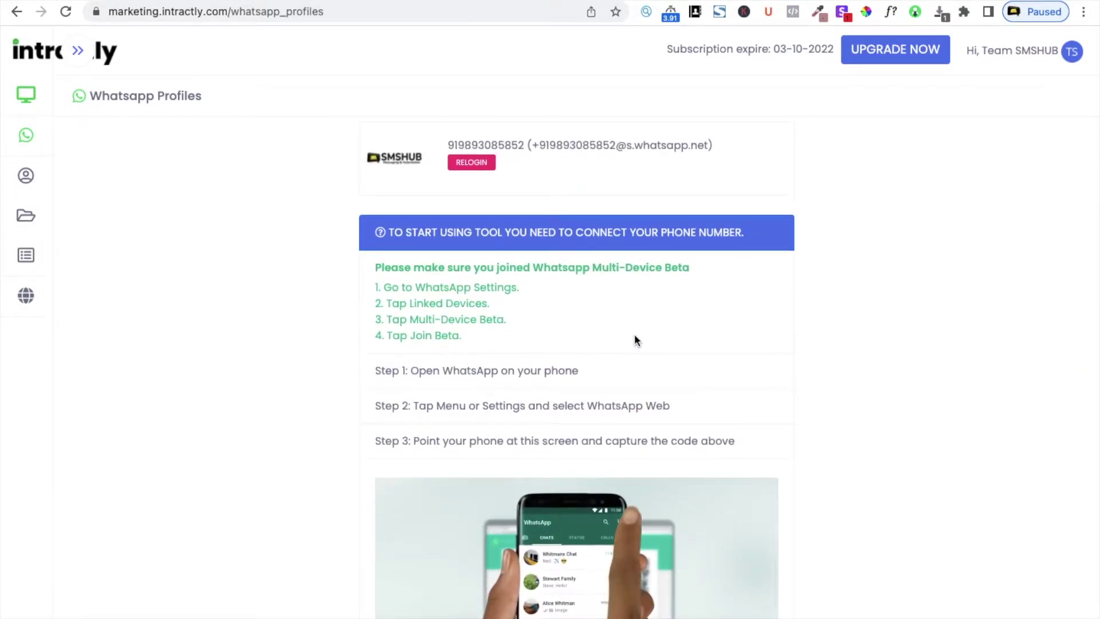
{"action": "scroll", "coordinate": [635, 339], "scroll_direction": "down", "scroll_amount": 2}
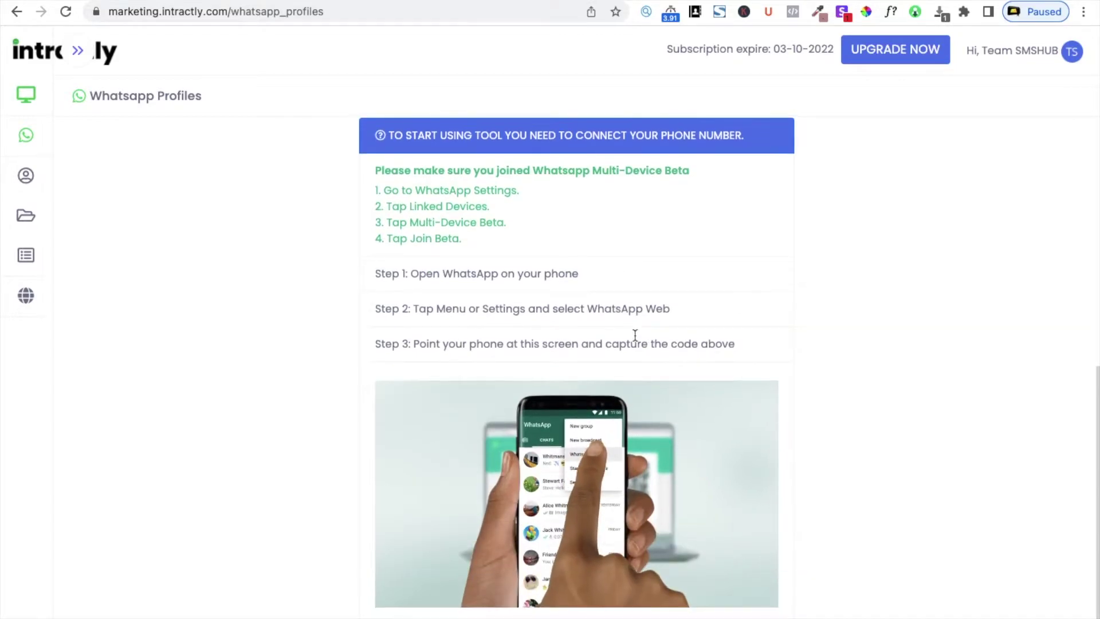
{"action": "scroll", "coordinate": [635, 335], "scroll_direction": "up", "scroll_amount": 8}
{"action": "mouse_move", "coordinate": [124, 154]}
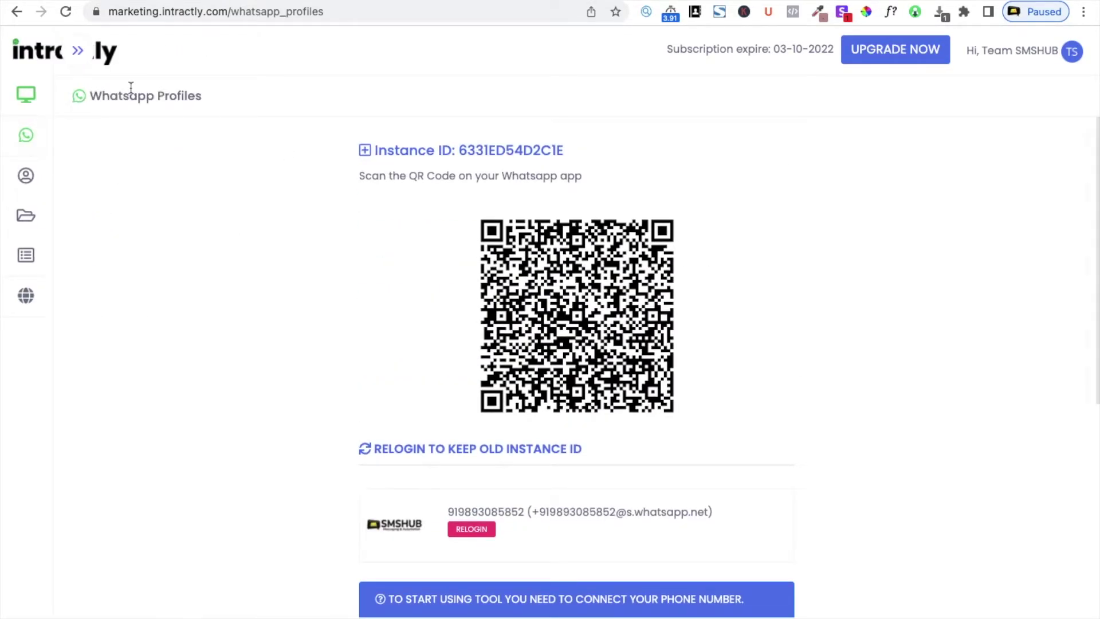
{"action": "left_click", "coordinate": [70, 139]}
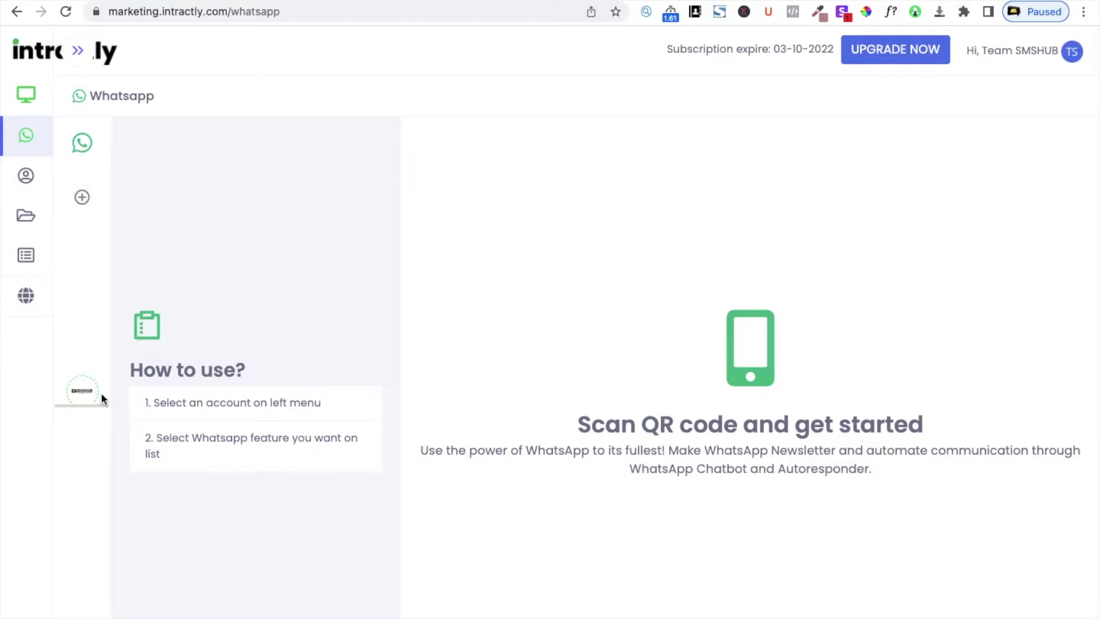
Select the connected SMSHUB WhatsApp account and view its Digital Marketing Agency profile
{"action": "left_click", "coordinate": [81, 390]}
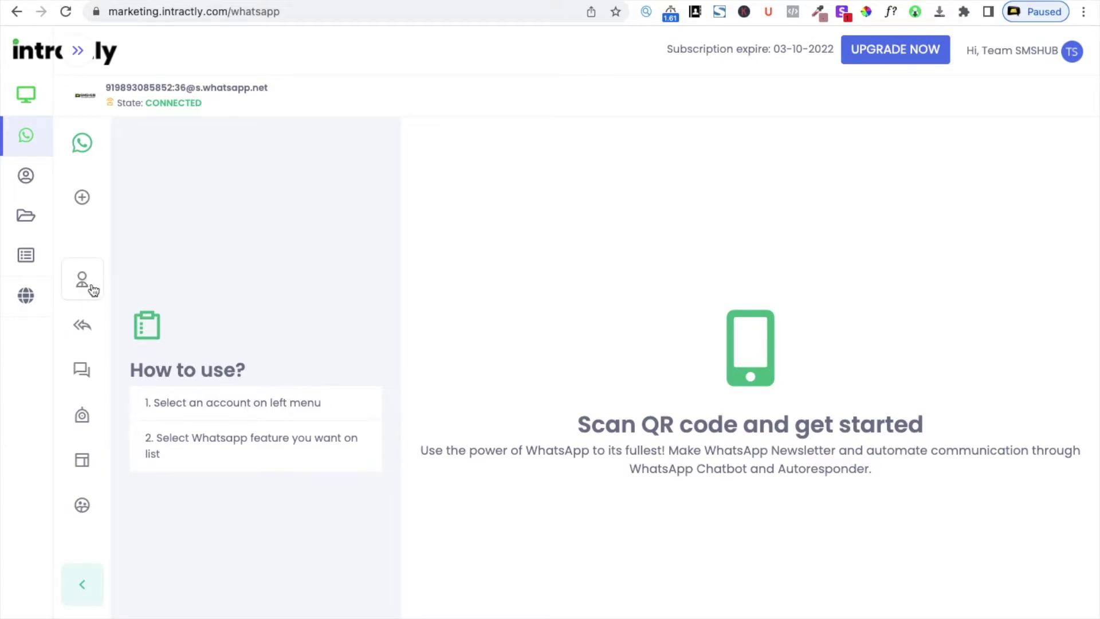
{"action": "left_click", "coordinate": [89, 281]}
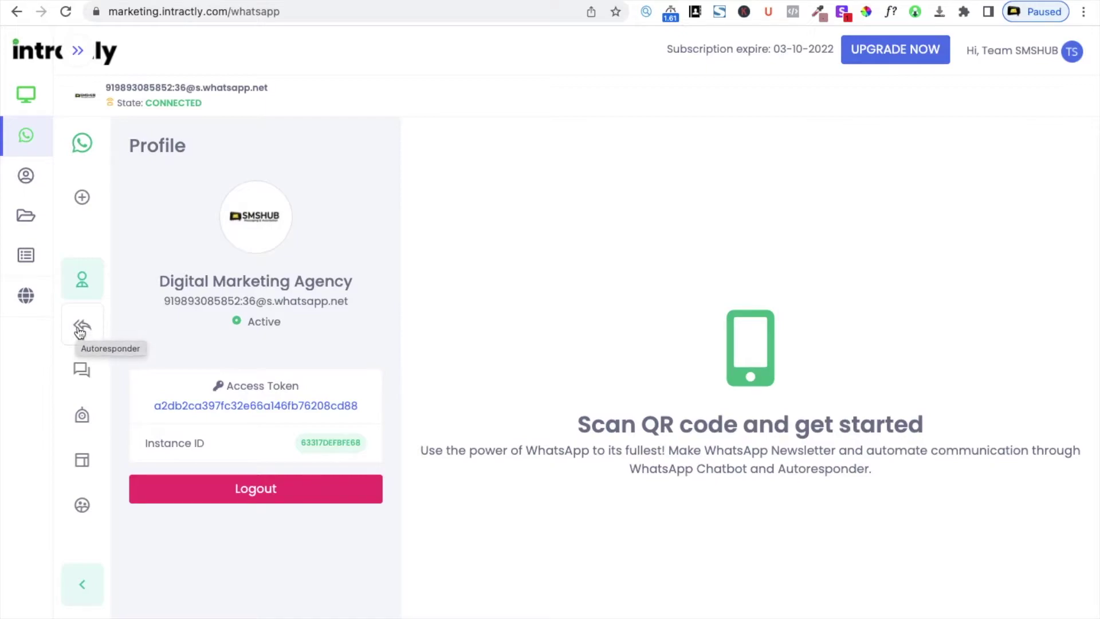
Open the connected account's Auto responder settings
{"action": "left_click", "coordinate": [80, 331]}
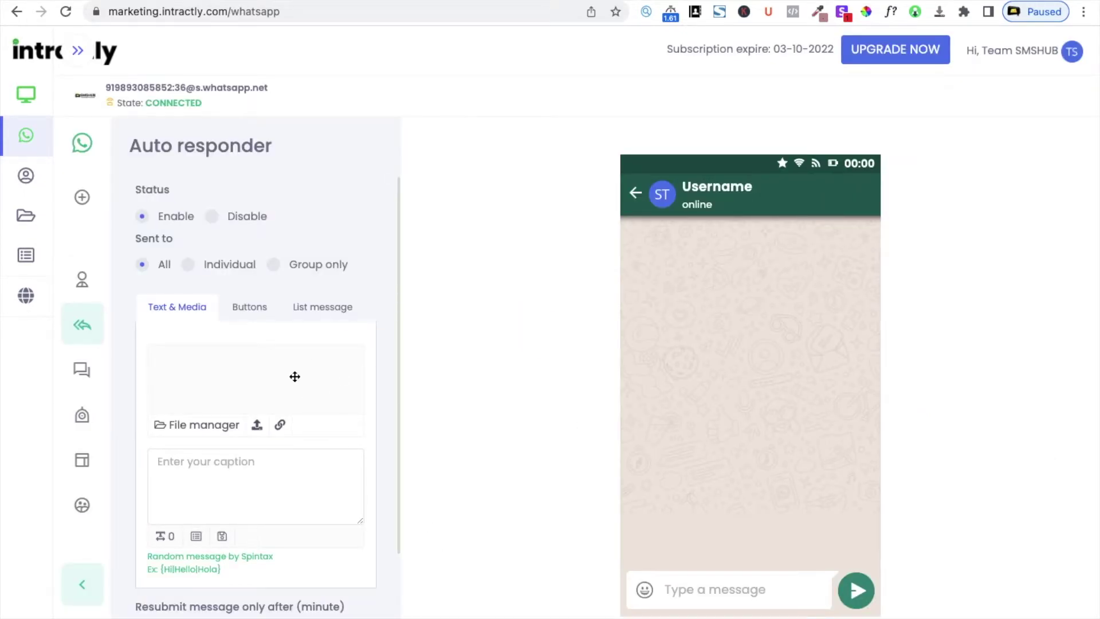
Compare the Buttons and List message reply types, leaving List message selected
{"action": "scroll", "coordinate": [294, 376], "scroll_direction": "down", "scroll_amount": 1}
{"action": "scroll", "coordinate": [294, 375], "scroll_direction": "up", "scroll_amount": 1}
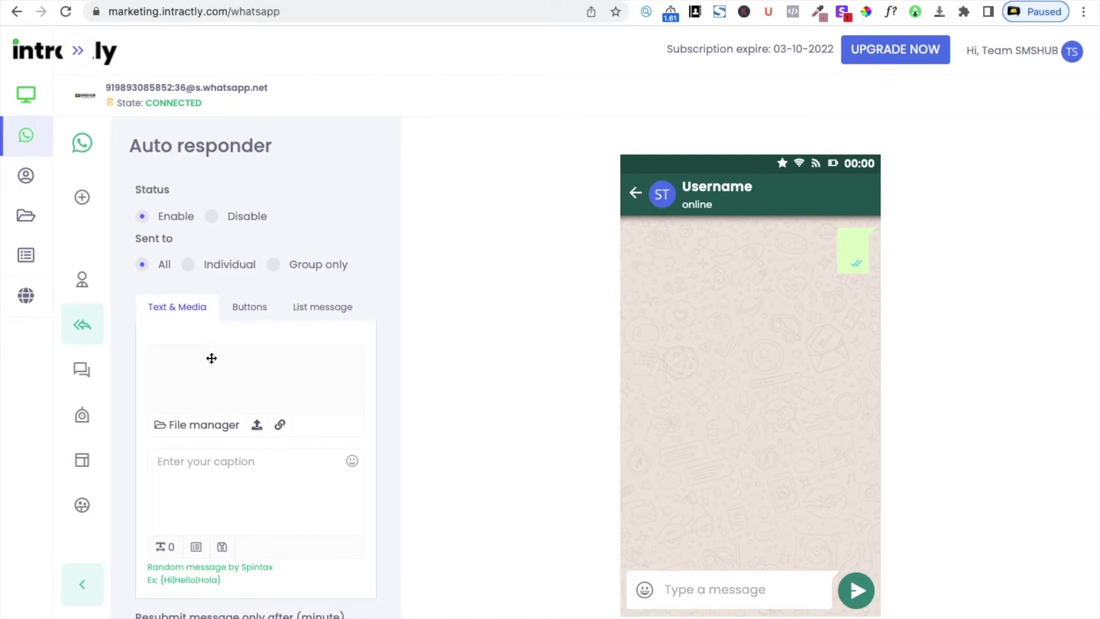
{"action": "left_click", "coordinate": [250, 308]}
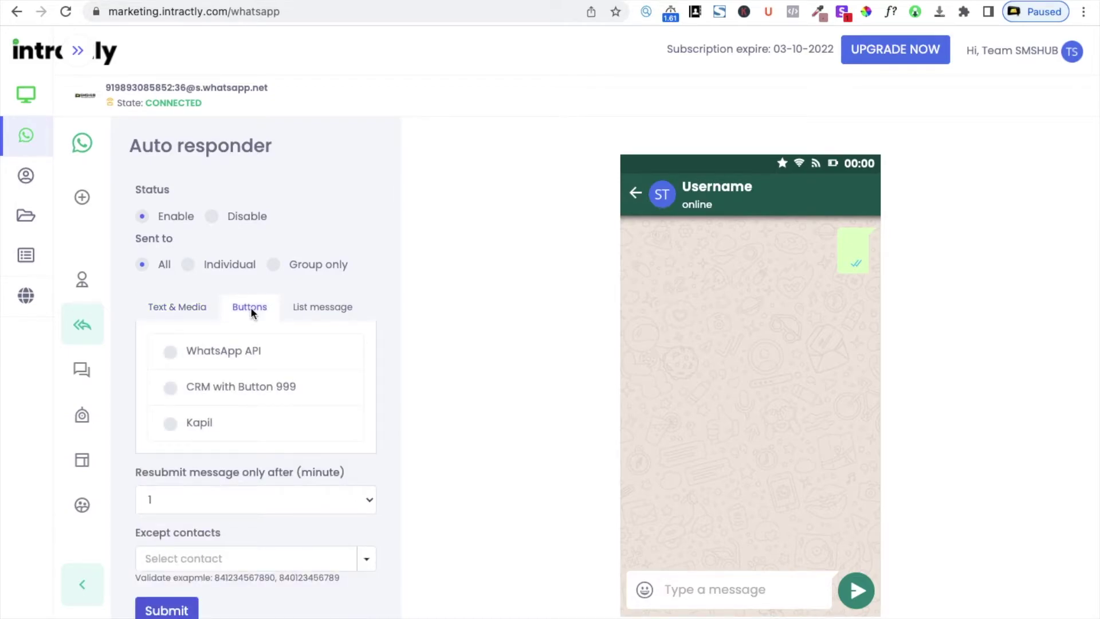
{"action": "left_click", "coordinate": [318, 310]}
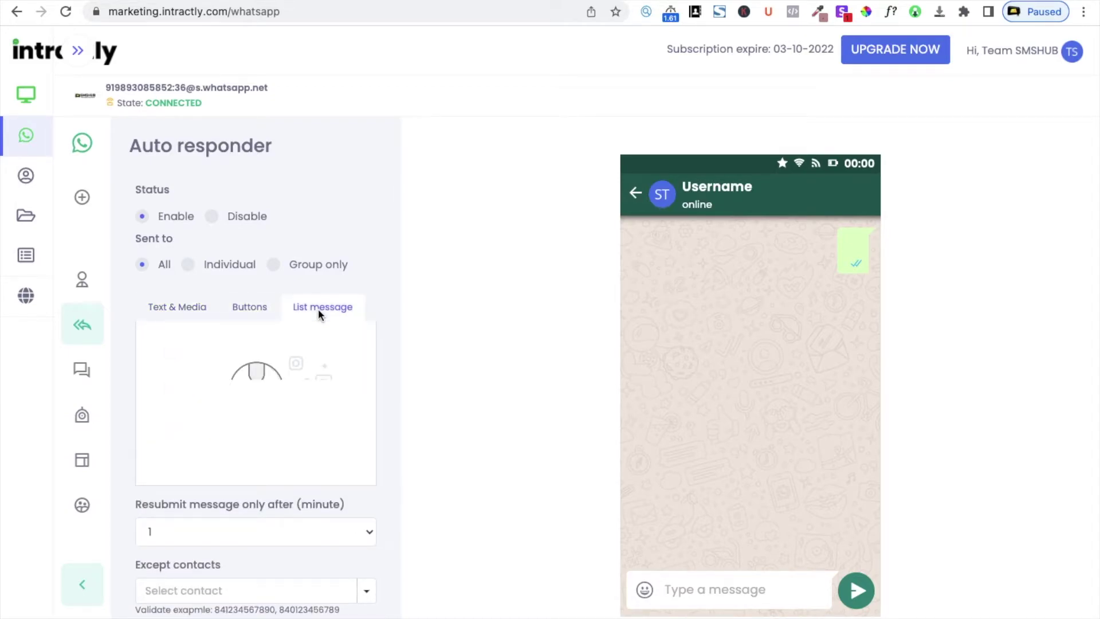
{"action": "scroll", "coordinate": [268, 412], "scroll_direction": "down", "scroll_amount": 1}
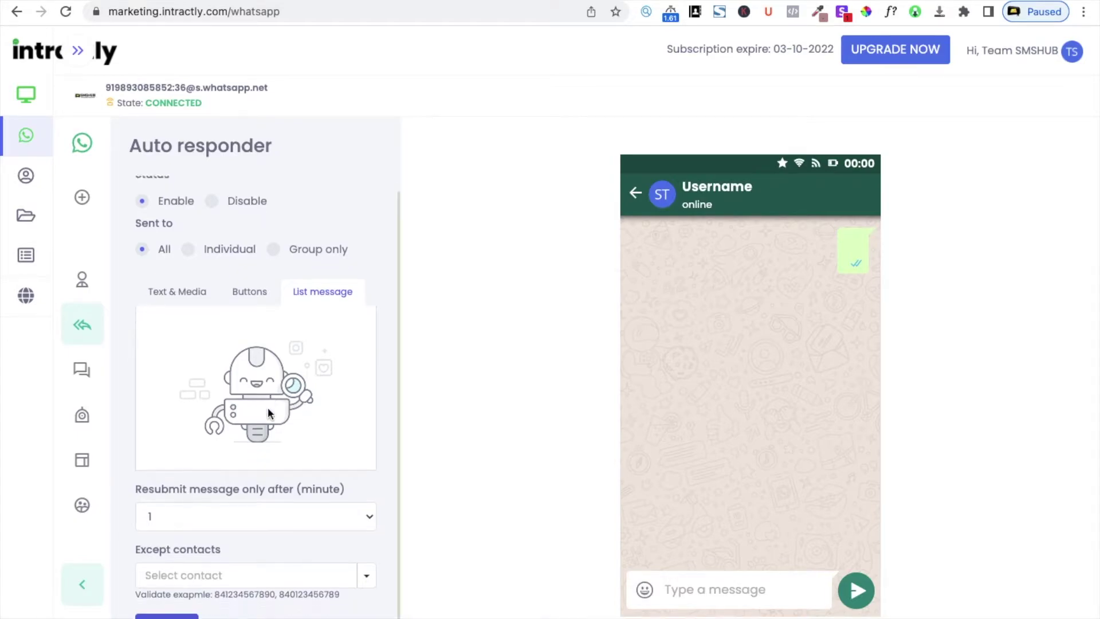
Check the resubmit interval and Except contacts options, keeping 1 minute and no exclusions
{"action": "left_click", "coordinate": [240, 527]}
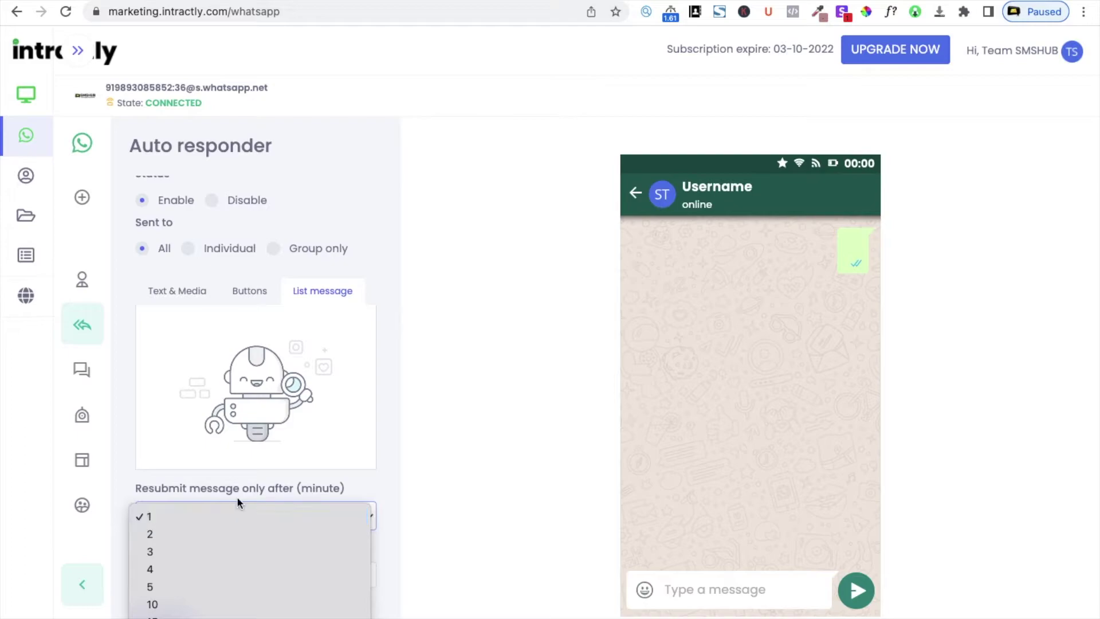
{"action": "scroll", "coordinate": [263, 560], "scroll_direction": "down", "scroll_amount": 10}
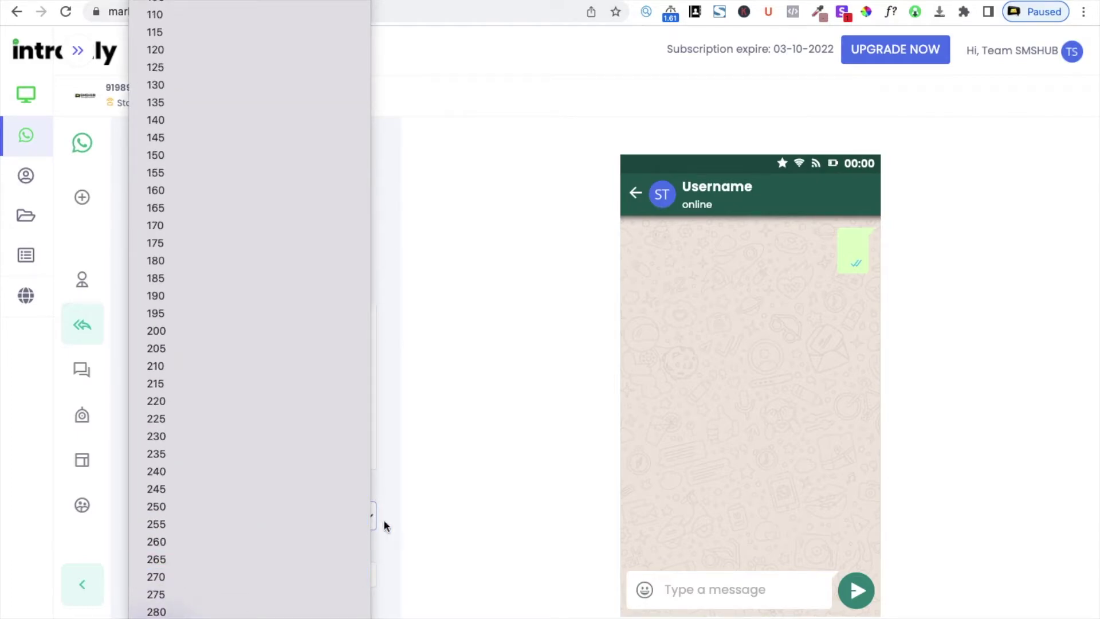
{"action": "left_click", "coordinate": [402, 499]}
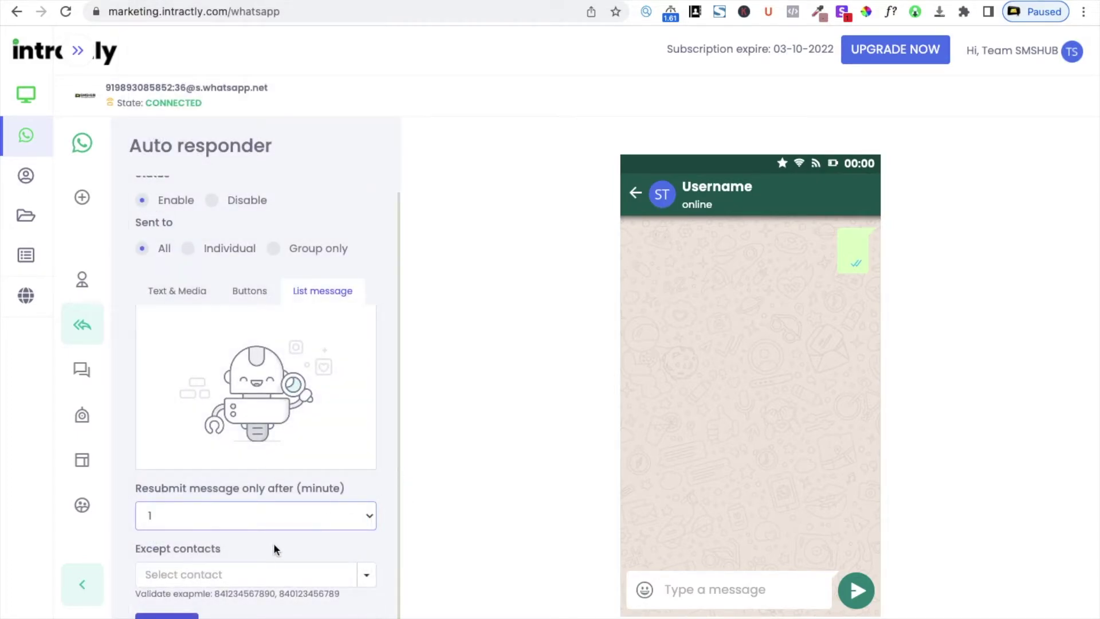
{"action": "left_click", "coordinate": [258, 573]}
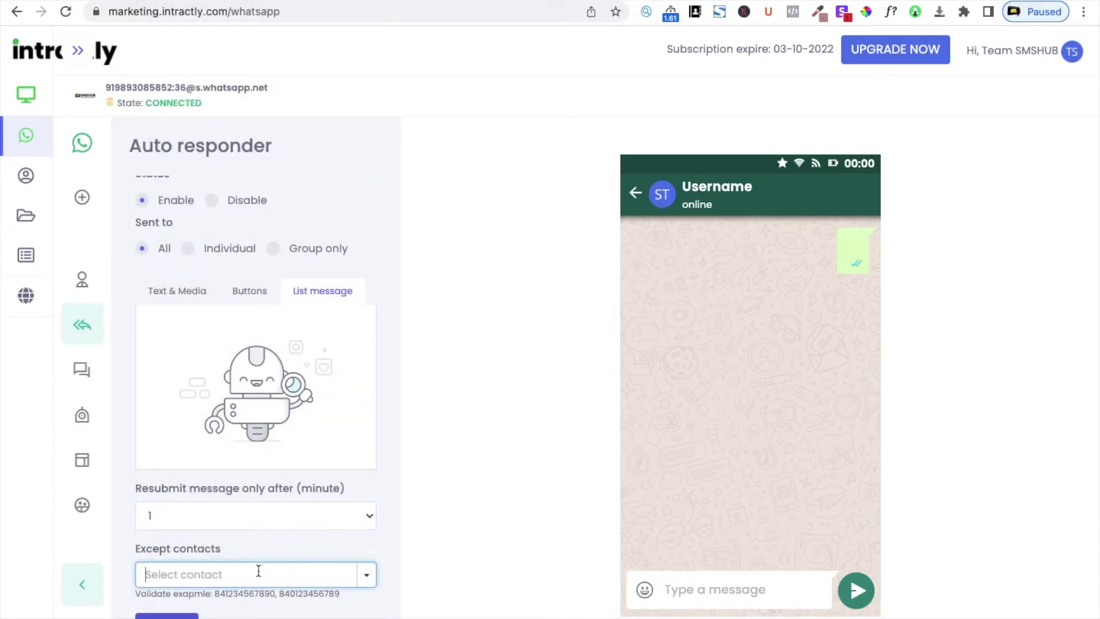
{"action": "left_click", "coordinate": [366, 574]}
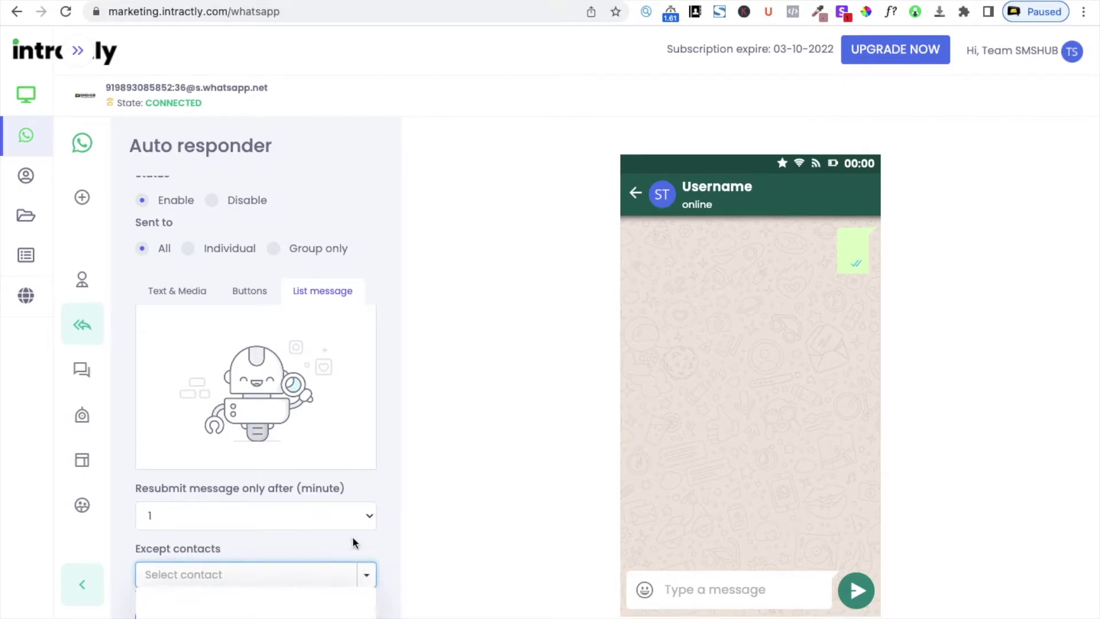
{"action": "left_click", "coordinate": [444, 530]}
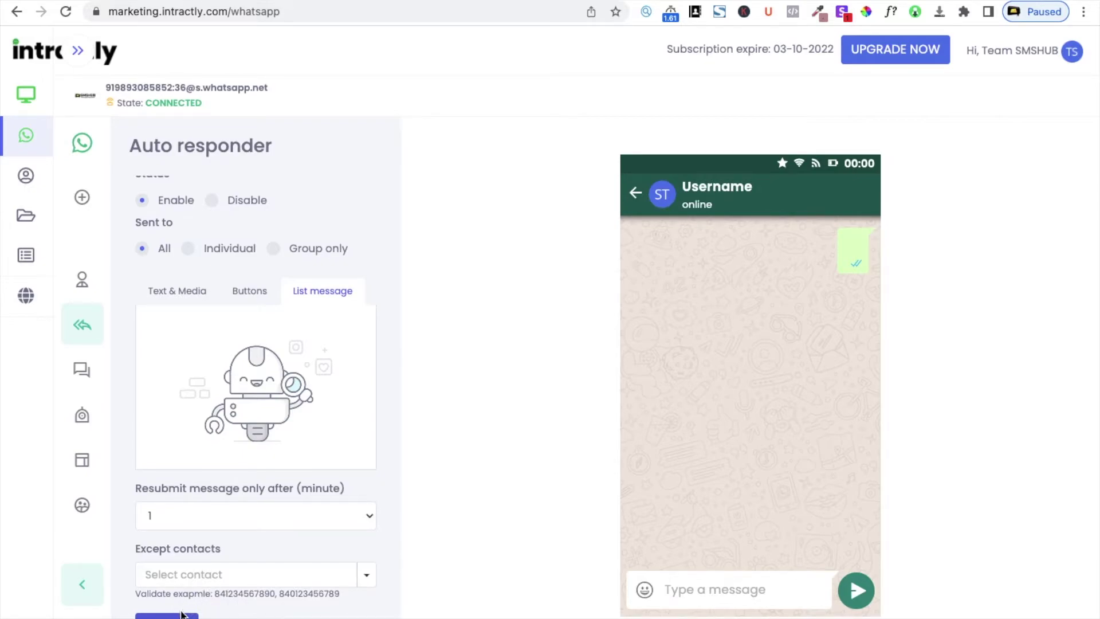
{"action": "scroll", "coordinate": [284, 252], "scroll_direction": "up", "scroll_amount": 1}
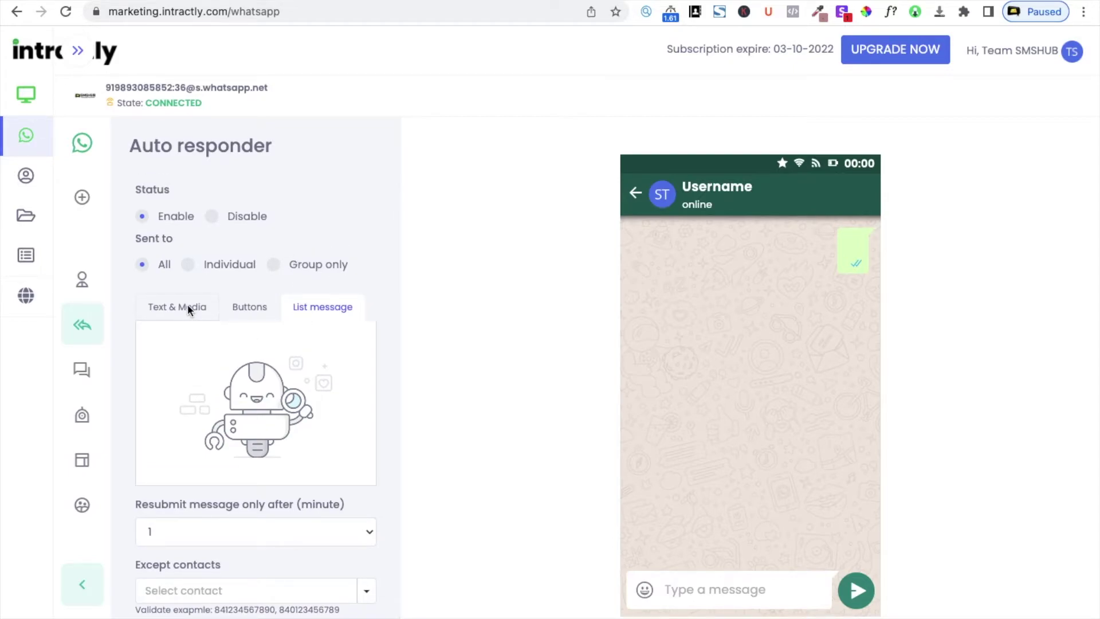
View the Bulk messaging options (contact group, campaign, schedules, reports), then go to Chatbot
{"action": "left_click", "coordinate": [85, 375]}
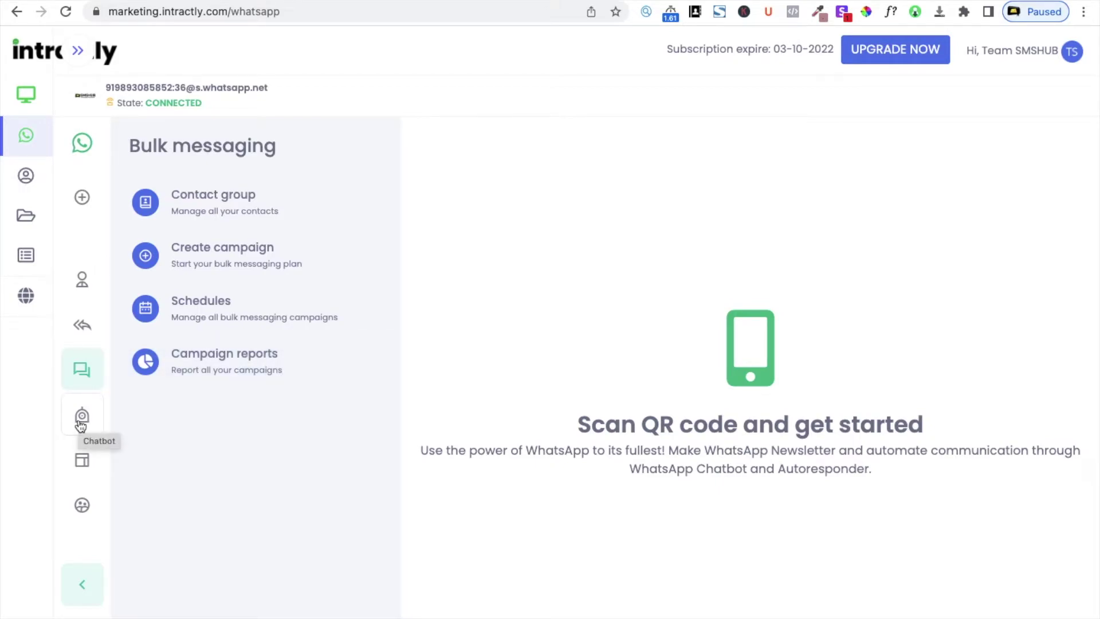
{"action": "left_click", "coordinate": [81, 423]}
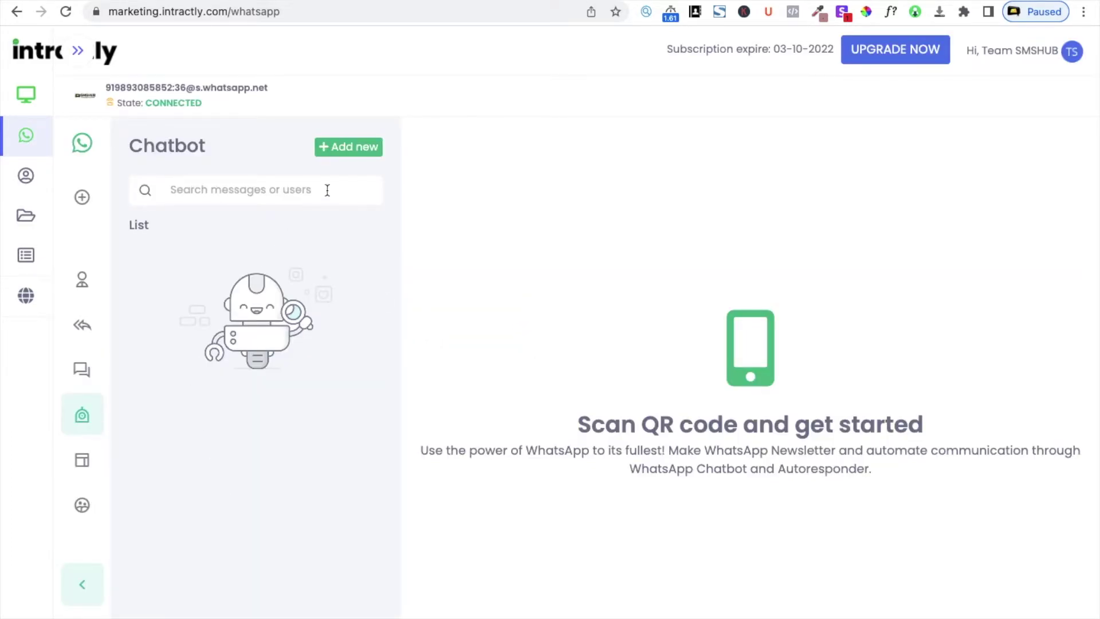
Reload the empty chatbot list and begin a new chatbot with + Add new
{"action": "left_click", "coordinate": [82, 425]}
{"action": "left_click", "coordinate": [358, 153]}
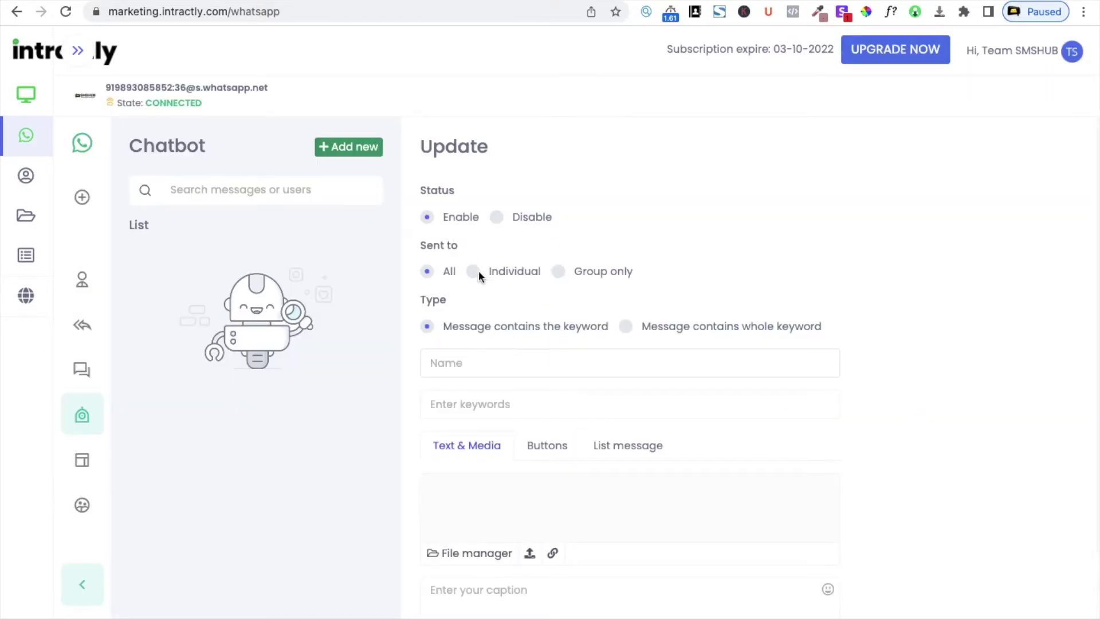
Review the new chatbot form (Enable, All, keyword match) and put the cursor in Name
{"action": "scroll", "coordinate": [637, 412], "scroll_direction": "down", "scroll_amount": 3}
{"action": "scroll", "coordinate": [636, 415], "scroll_direction": "up", "scroll_amount": 3}
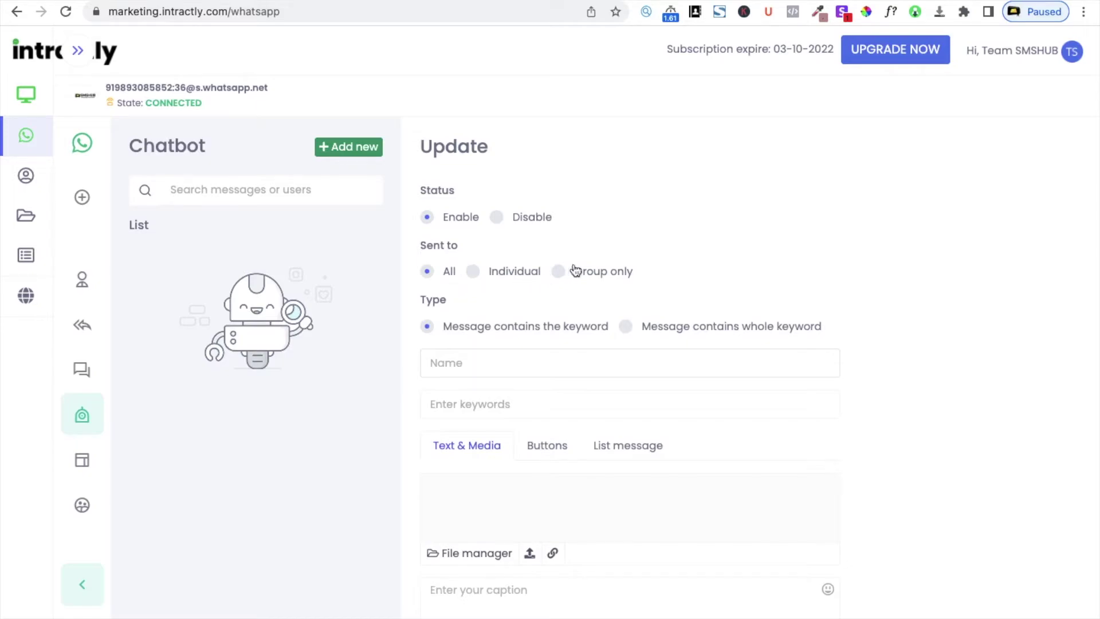
{"action": "scroll", "coordinate": [577, 372], "scroll_direction": "down", "scroll_amount": 3}
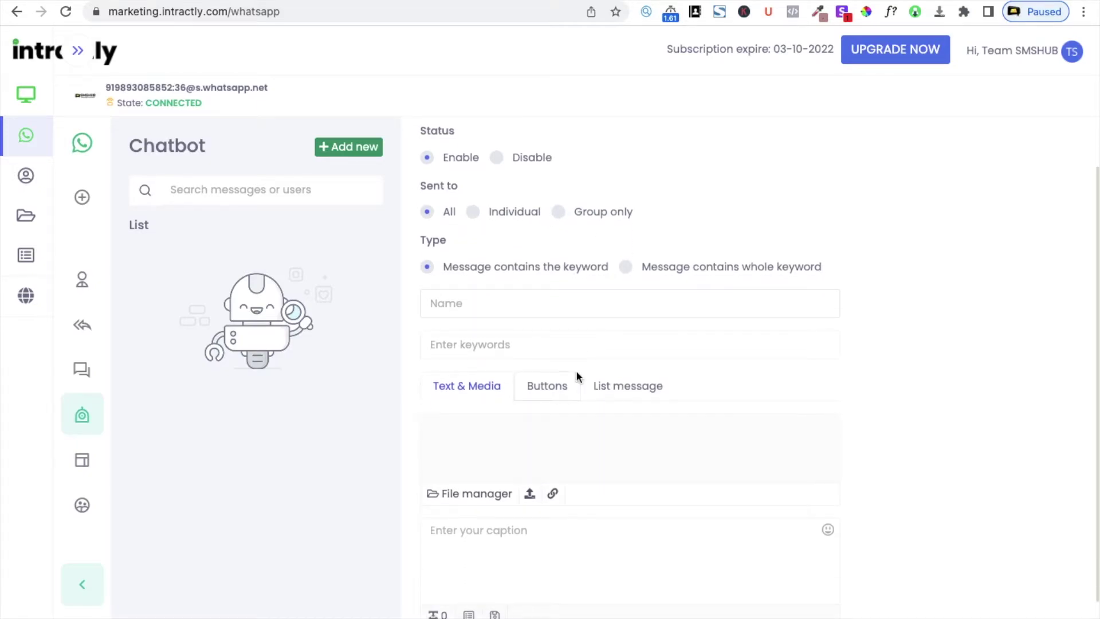
{"action": "scroll", "coordinate": [577, 372], "scroll_direction": "up", "scroll_amount": 3}
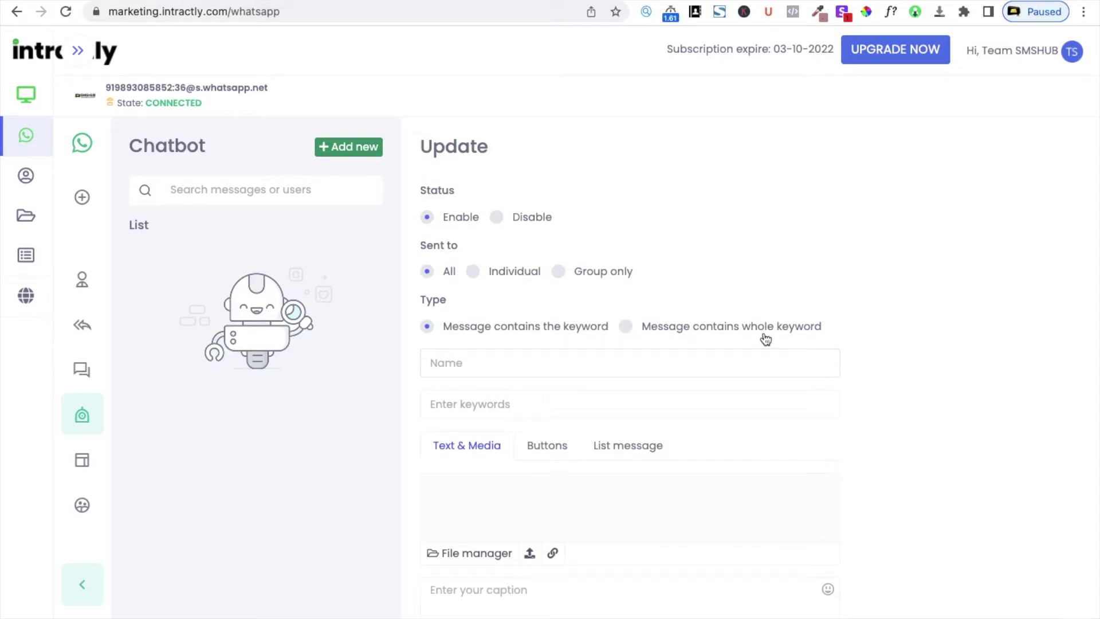
{"action": "left_click", "coordinate": [482, 358]}
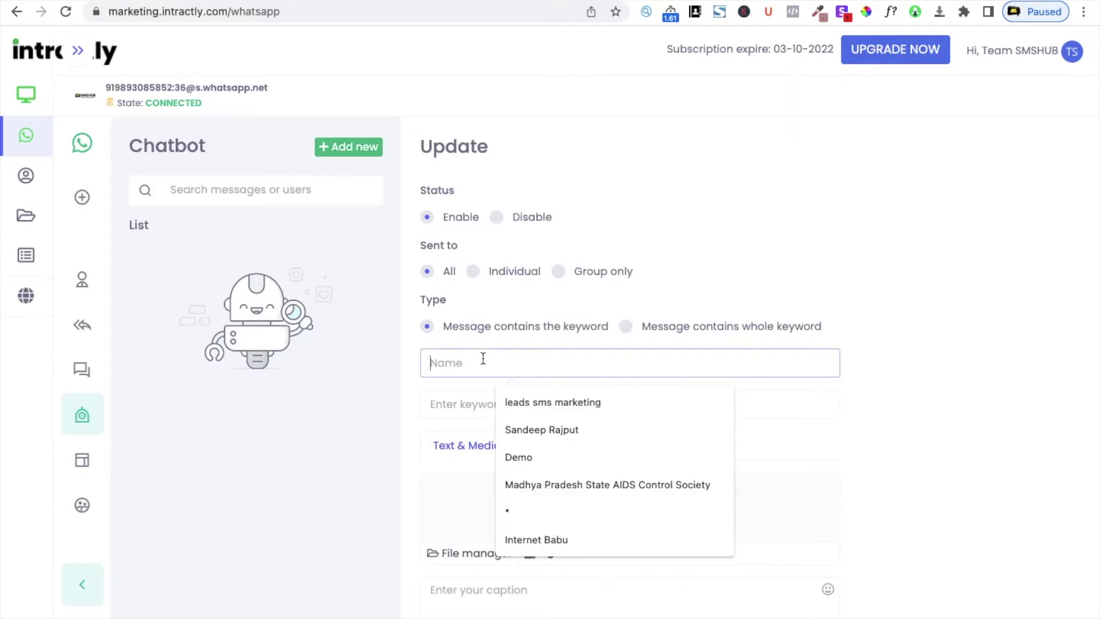
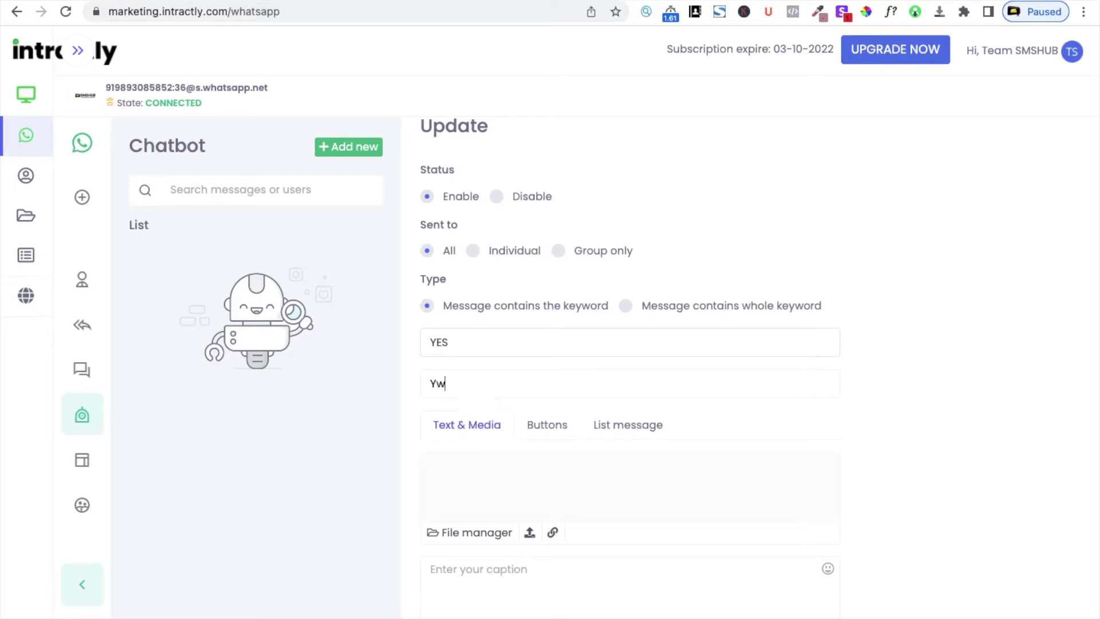
Finish entering Yes as a keyword tag on the YES rule
{"action": "key", "text": "BackSpace"}
{"action": "key", "text": "BackSpace"}
{"action": "type", "text": "es"}
{"action": "scroll", "coordinate": [652, 558], "scroll_direction": "down", "scroll_amount": 1}
{"action": "scroll", "coordinate": [651, 558], "scroll_direction": "down", "scroll_amount": 2}
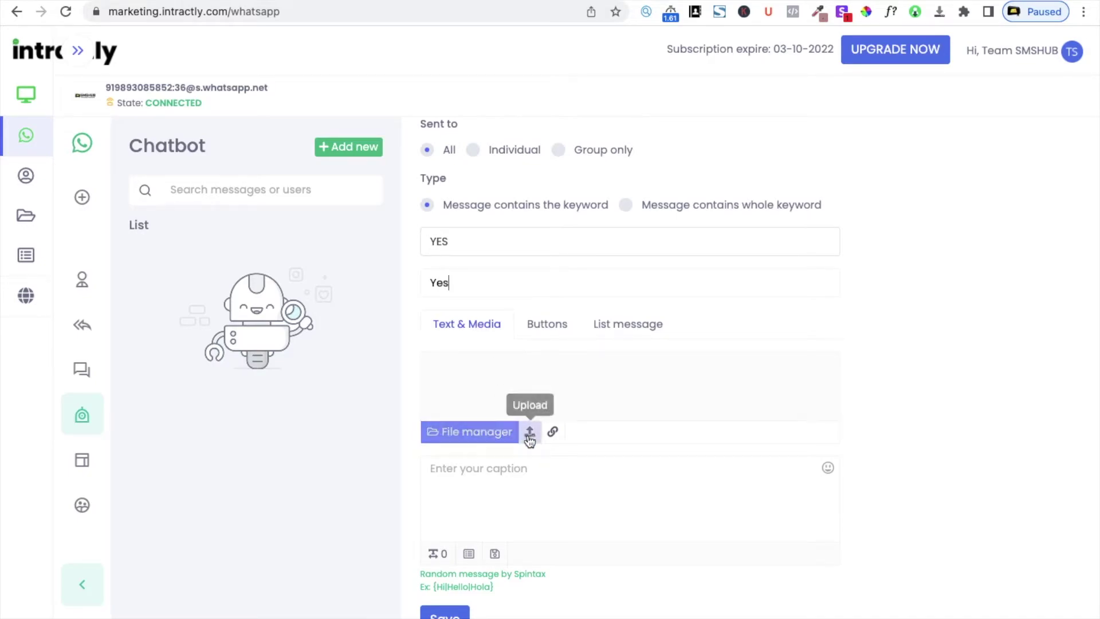
{"action": "left_click", "coordinate": [497, 468]}
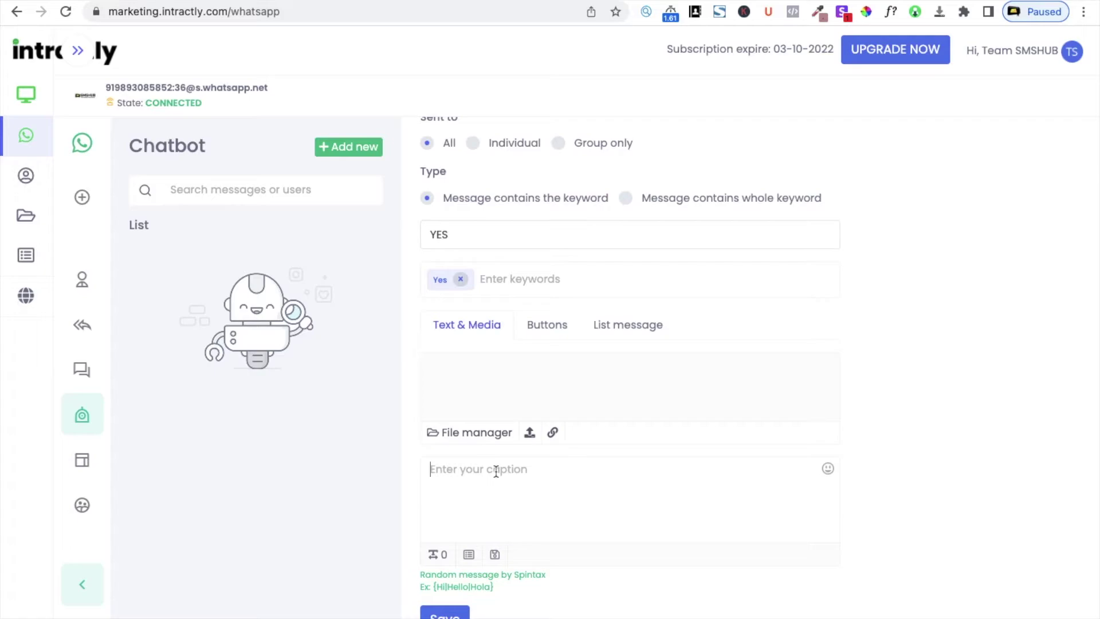
Preview the saved button templates and list message templates for the reply
{"action": "left_click", "coordinate": [542, 325]}
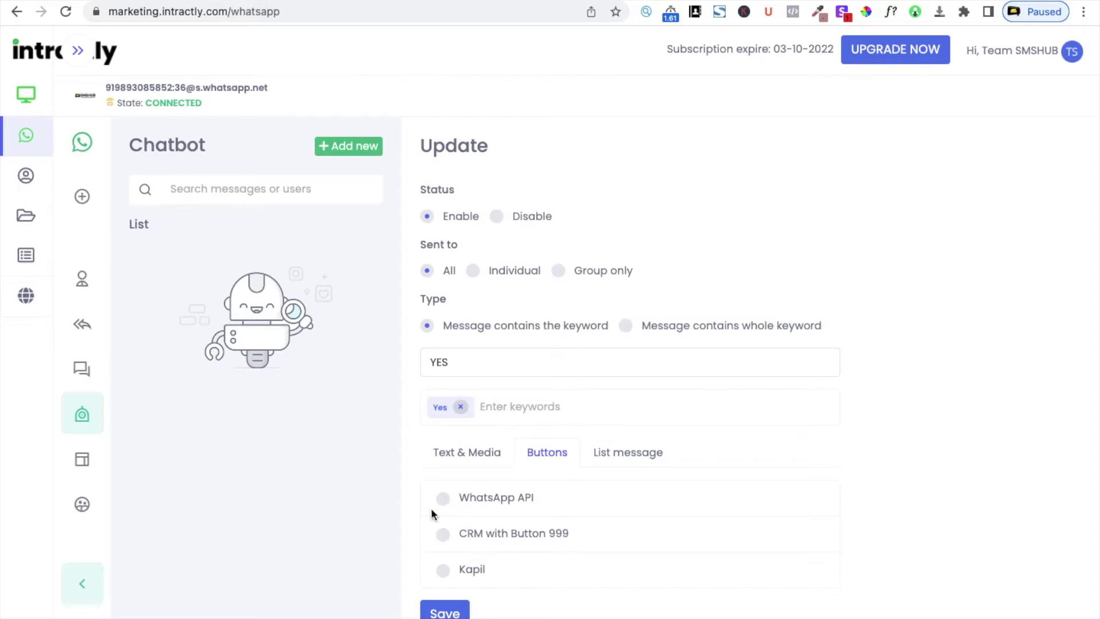
{"action": "left_click", "coordinate": [637, 460]}
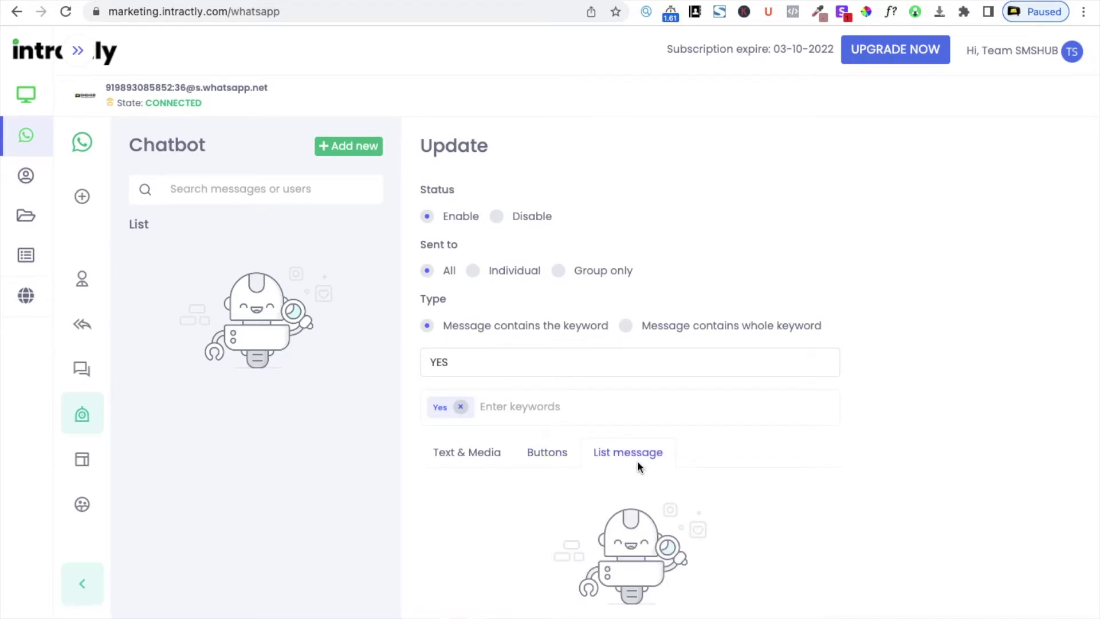
{"action": "scroll", "coordinate": [637, 461], "scroll_direction": "down", "scroll_amount": 1}
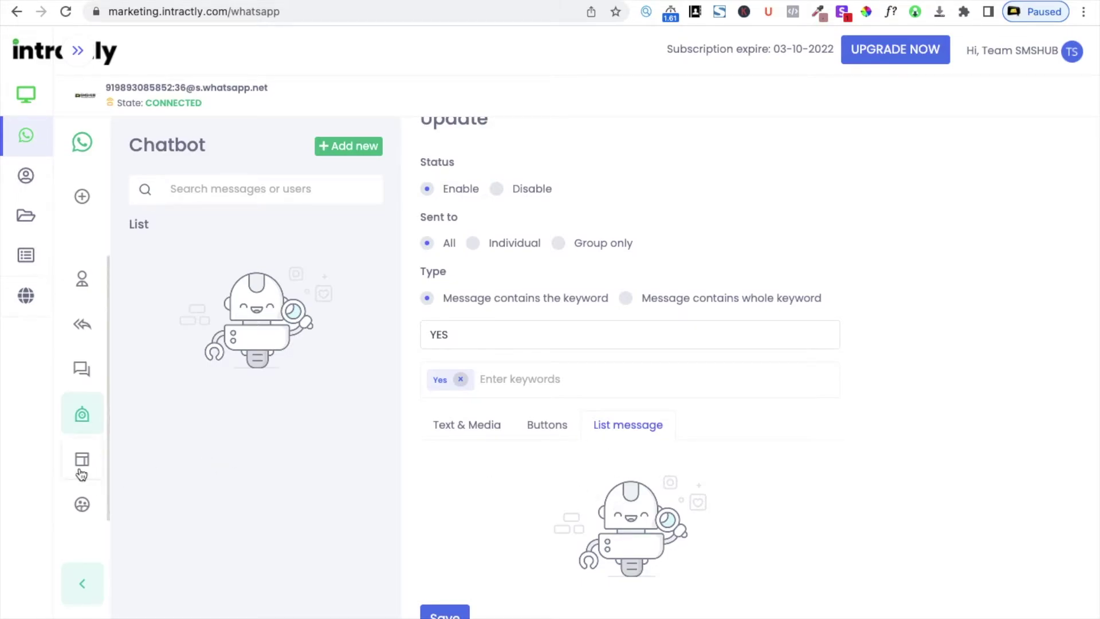
{"action": "left_click", "coordinate": [550, 424]}
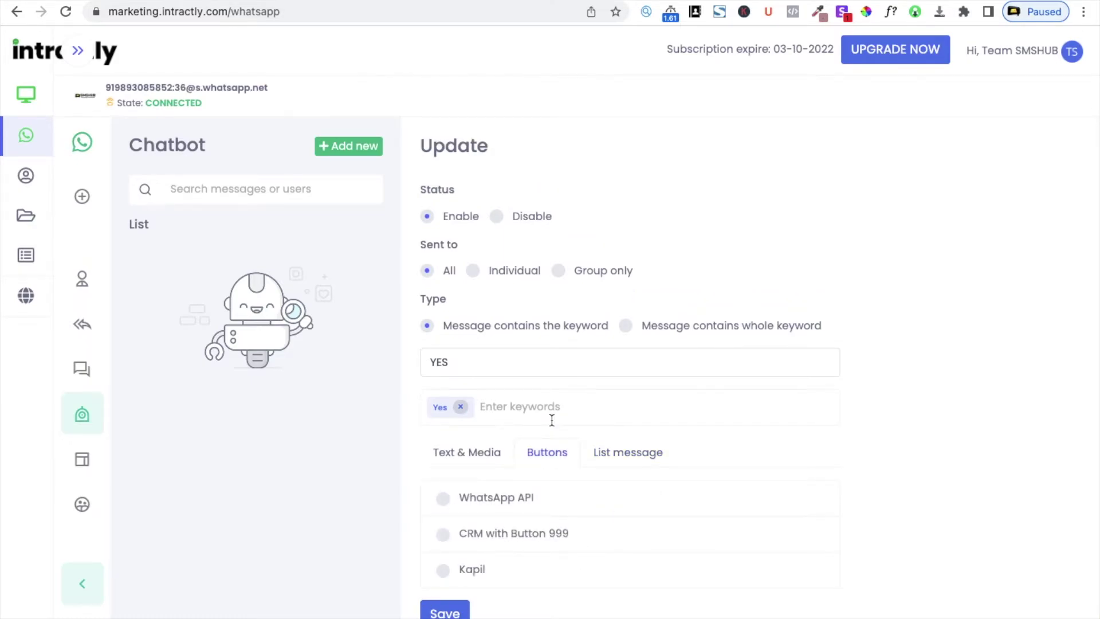
{"action": "left_click", "coordinate": [613, 452]}
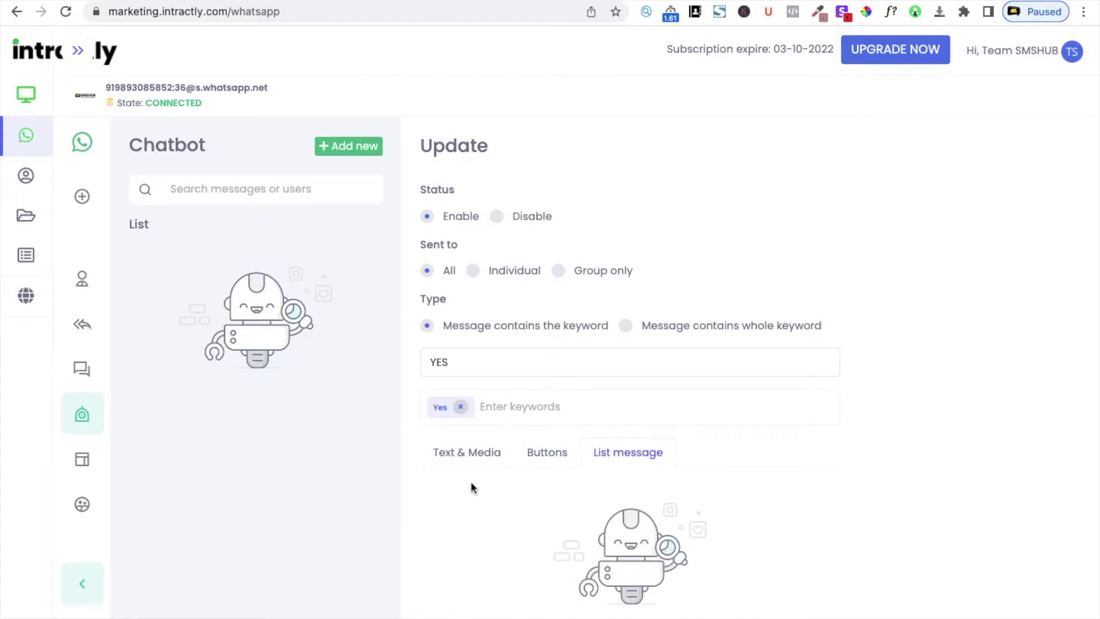
{"action": "scroll", "coordinate": [561, 384], "scroll_direction": "down", "scroll_amount": 1}
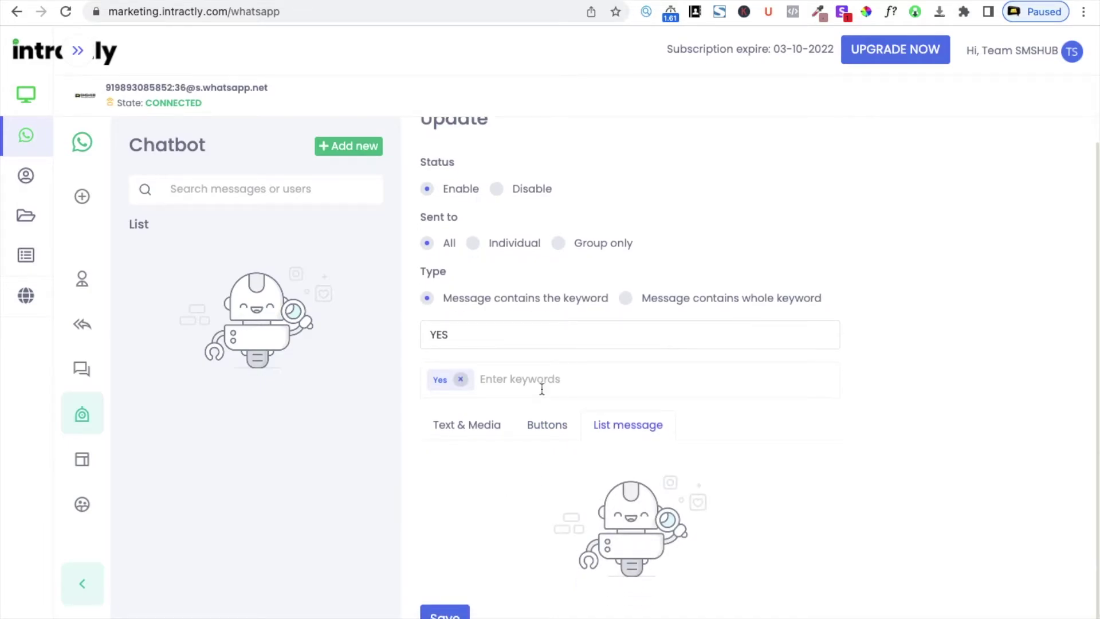
Return to the Text & Media reply and select the YES rule name
{"action": "left_click", "coordinate": [465, 418]}
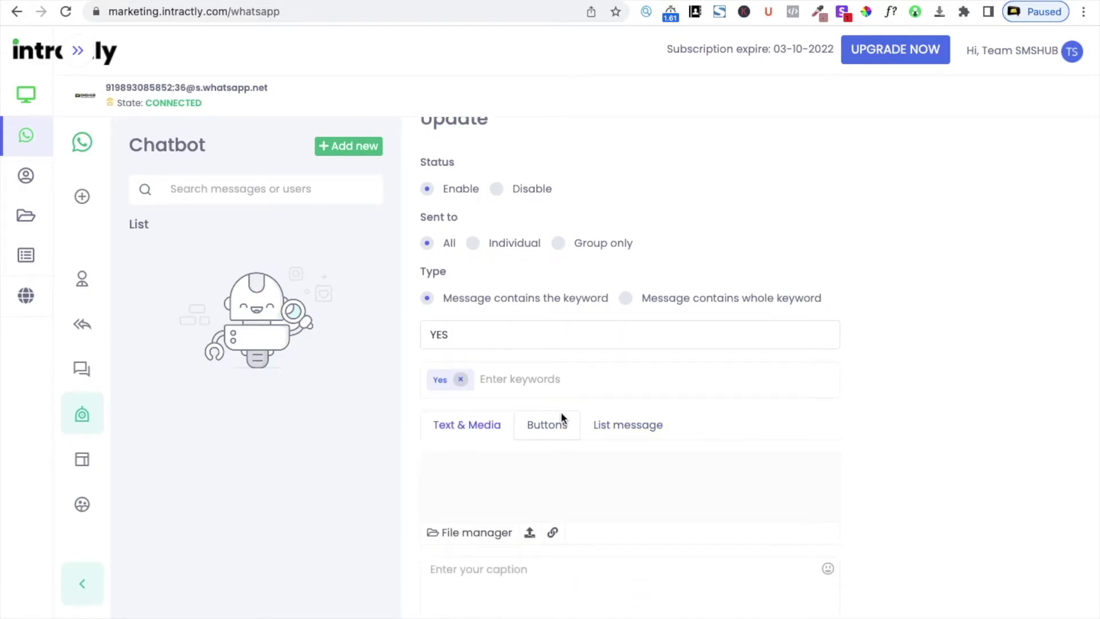
{"action": "scroll", "coordinate": [561, 411], "scroll_direction": "down", "scroll_amount": 1}
{"action": "scroll", "coordinate": [561, 411], "scroll_direction": "up", "scroll_amount": 2}
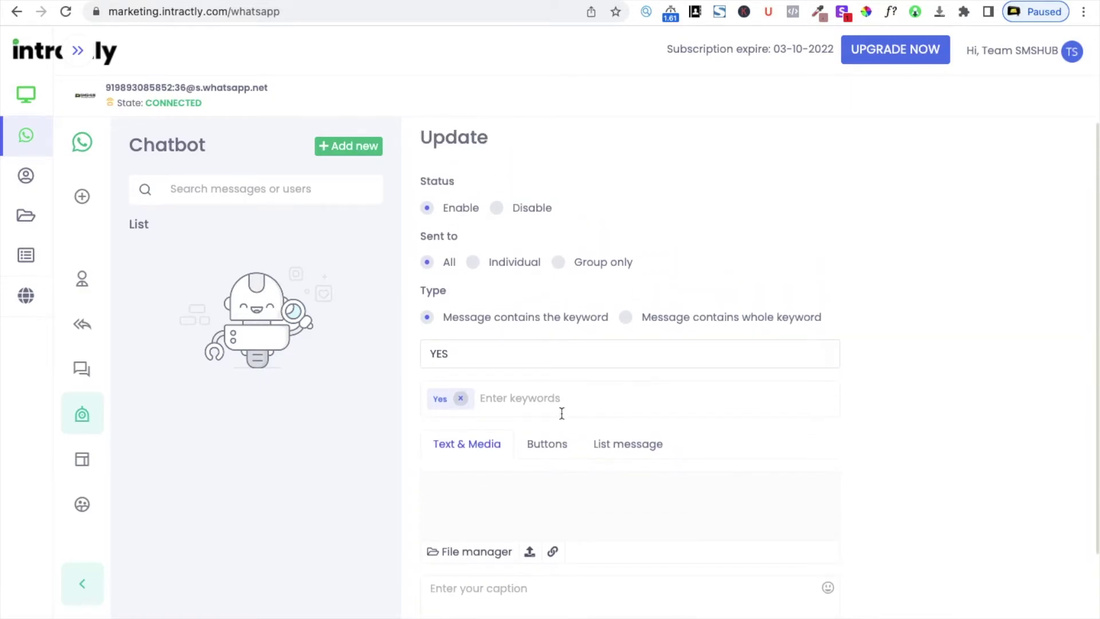
{"action": "double_click", "coordinate": [482, 344]}
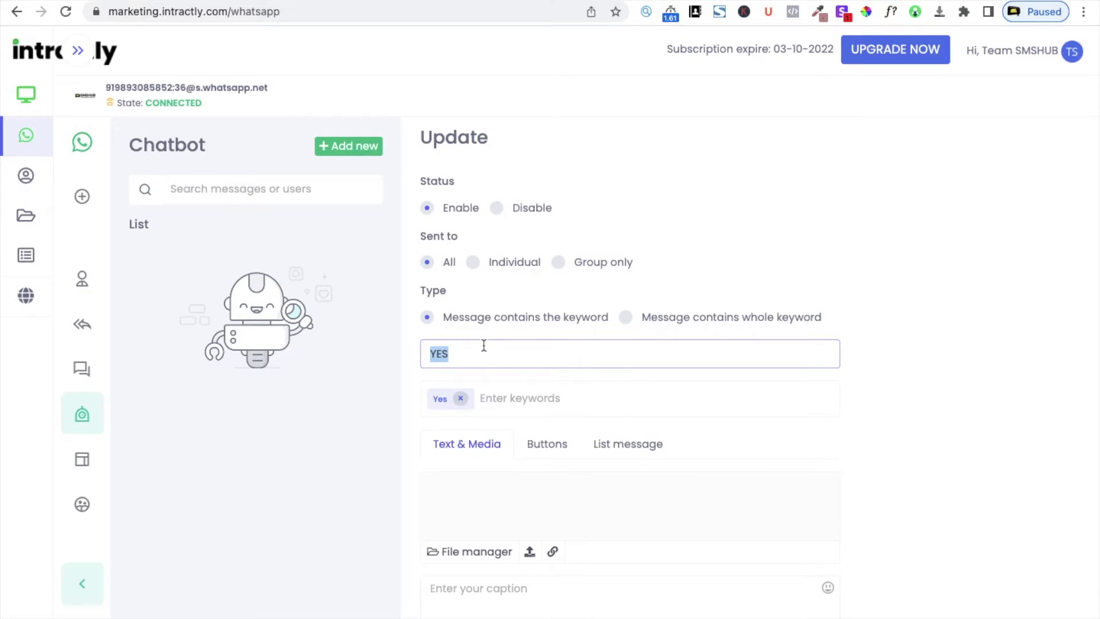
{"action": "scroll", "coordinate": [519, 492], "scroll_direction": "down", "scroll_amount": 2}
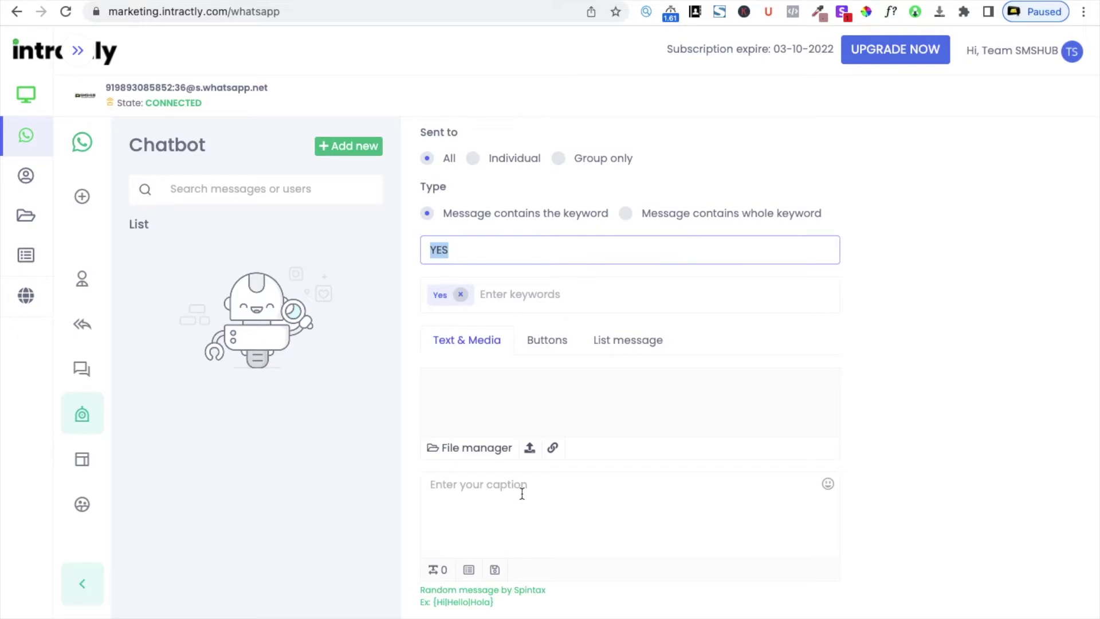
{"action": "scroll", "coordinate": [534, 392], "scroll_direction": "up", "scroll_amount": 2}
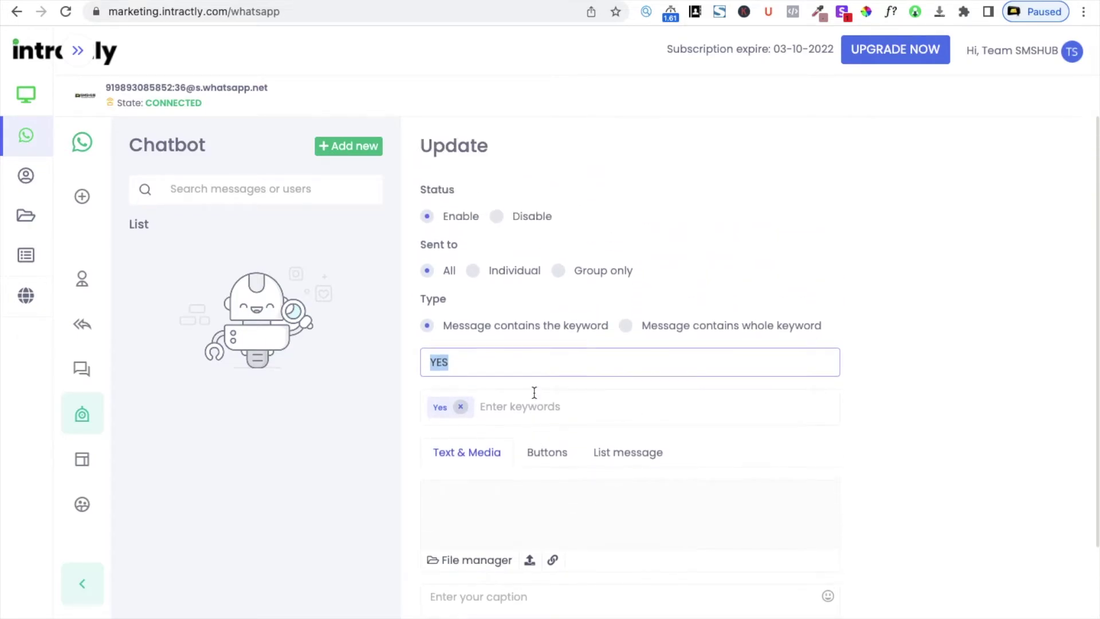
{"action": "scroll", "coordinate": [534, 392], "scroll_direction": "down", "scroll_amount": 2}
Write the caption 'Ok I will call you back' and save the YES rule
{"action": "left_click", "coordinate": [513, 515]}
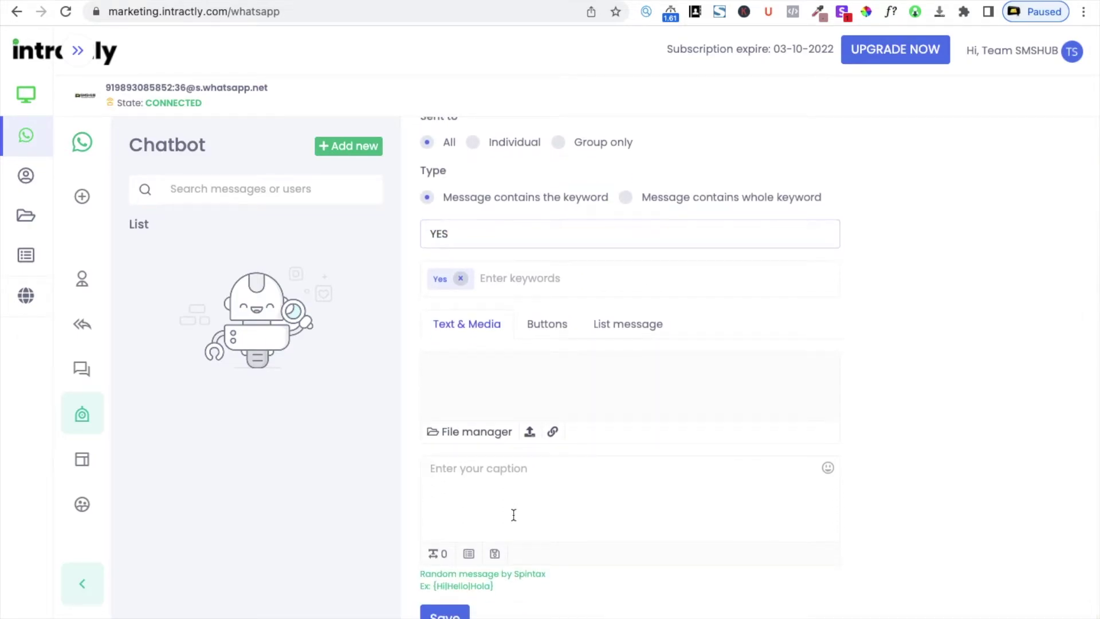
{"action": "type", "text": "Ok"}
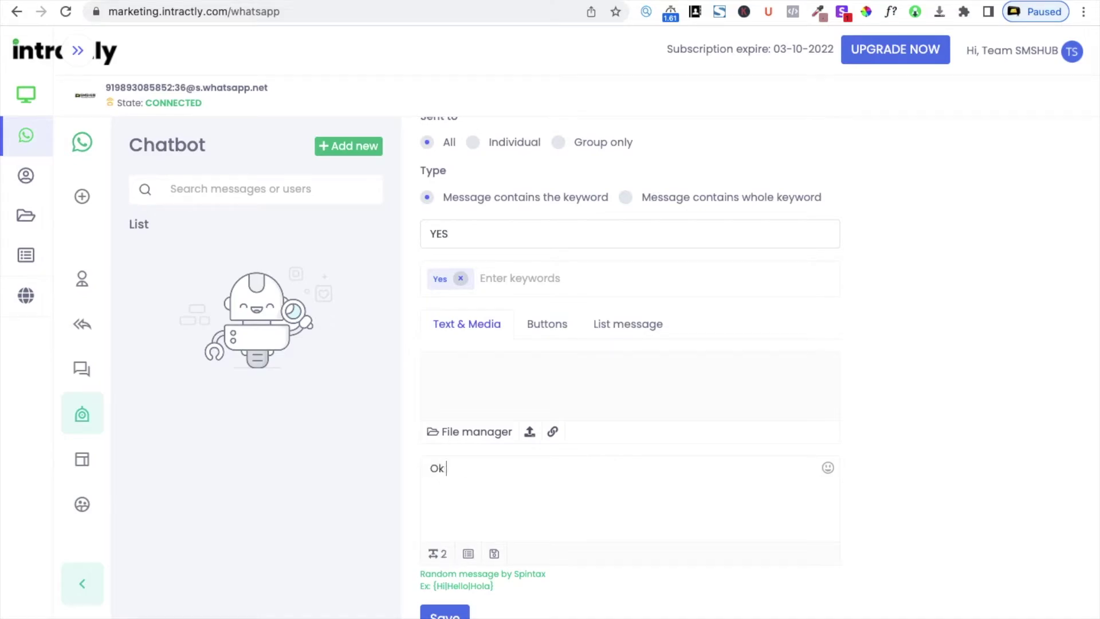
{"action": "type", "text": " I will call you bac"}
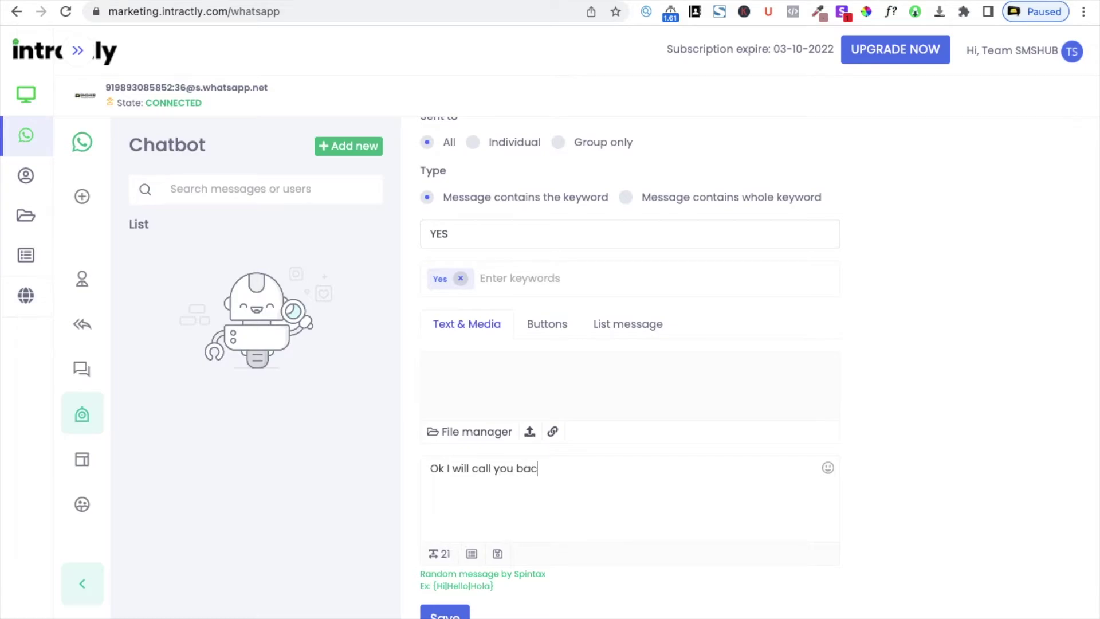
{"action": "type", "text": "k."}
{"action": "key", "text": "BackSpace"}
{"action": "key", "text": "BackSpace"}
{"action": "key", "text": "BackSpace"}
{"action": "key", "text": "BackSpace"}
{"action": "key", "text": "BackSpace"}
{"action": "key", "text": "BackSpace"}
{"action": "key", "text": "BackSpace"}
{"action": "key", "text": "BackSpace"}
{"action": "key", "text": "BackSpace"}
{"action": "key", "text": "BackSpace"}
{"action": "key", "text": "BackSpace"}
{"action": "key", "text": "BackSpace"}
{"action": "type", "text": "la"}
{"action": "key", "text": "BackSpace"}
{"action": "key", "text": "BackSpace"}
{"action": "type", "text": "ll you at"}
{"action": "key", "text": "BackSpace"}
{"action": "key", "text": "BackSpace"}
{"action": "key", "text": "BackSpace"}
{"action": "key", "text": "BackSpace"}
{"action": "key", "text": "BackSpace"}
{"action": "key", "text": "BackSpace"}
{"action": "type", "text": "you back"}
{"action": "left_click", "coordinate": [457, 614]}
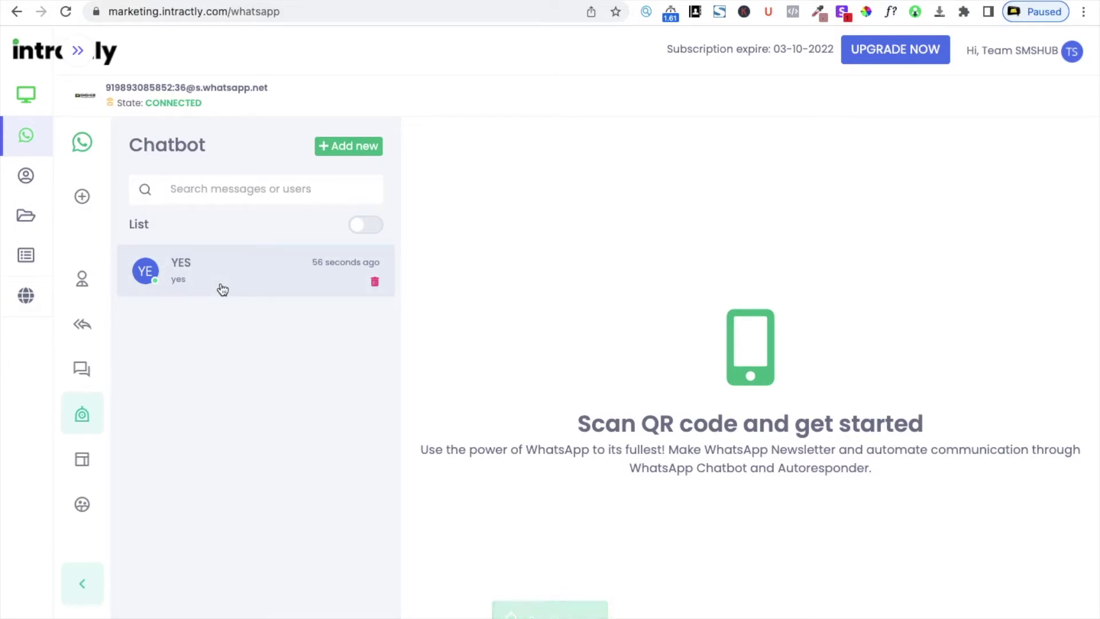
Start a new chatbot rule named No with No as its keyword tag
{"action": "left_click", "coordinate": [351, 148]}
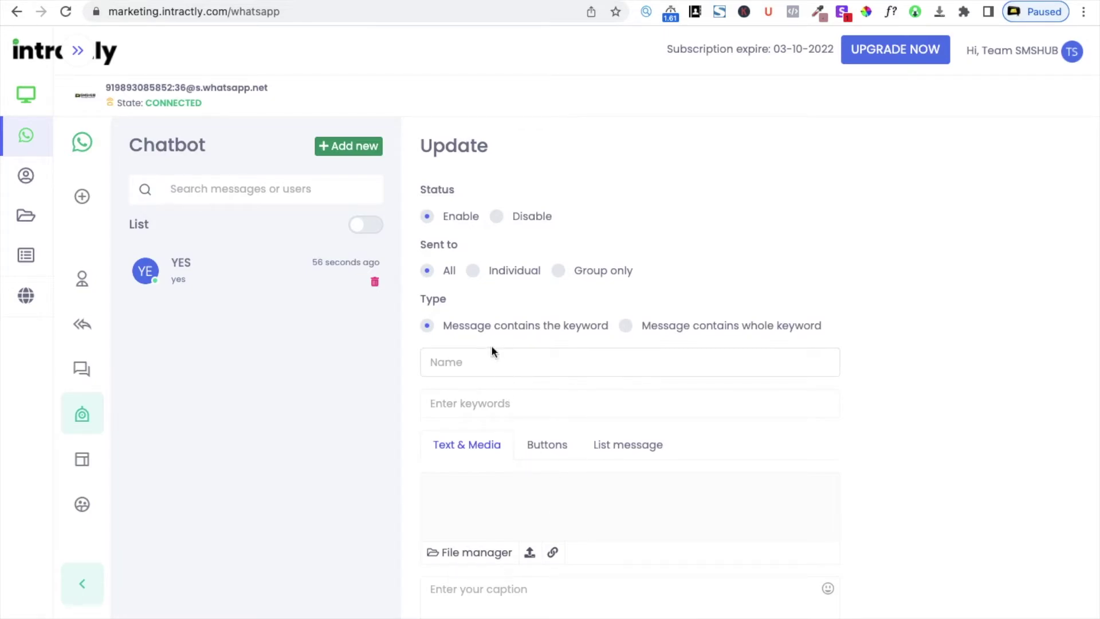
{"action": "left_click", "coordinate": [500, 362]}
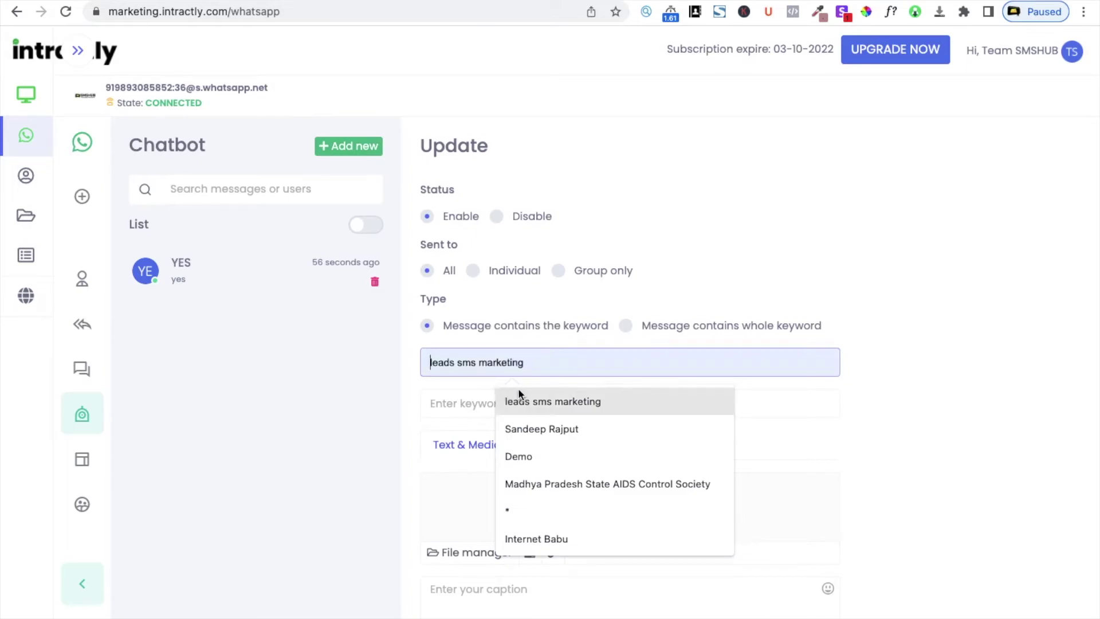
{"action": "type", "text": "No"}
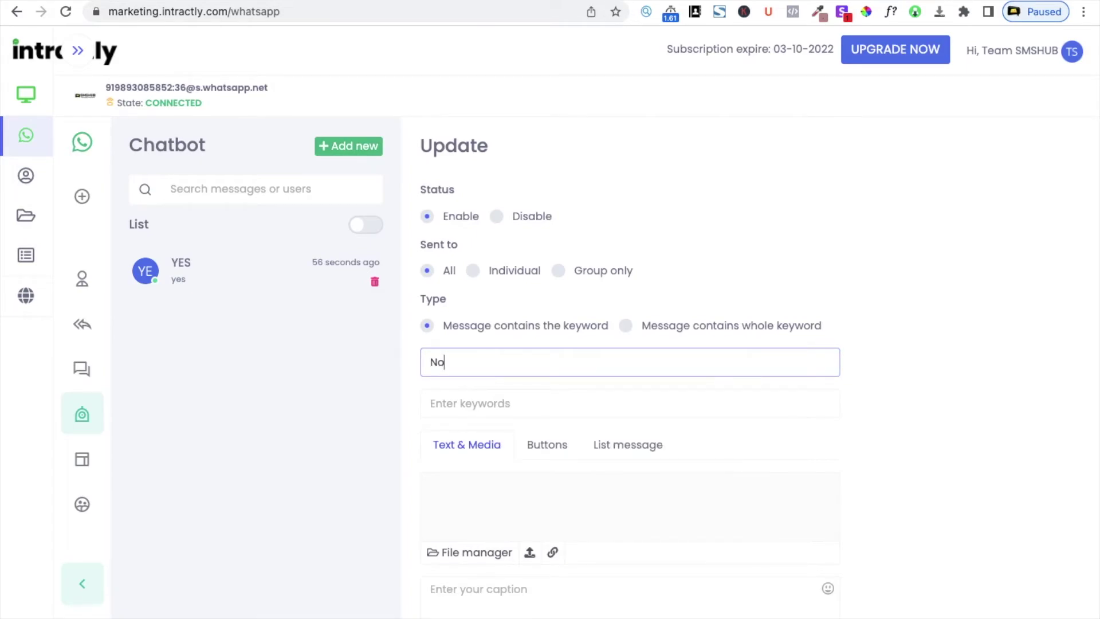
{"action": "left_click", "coordinate": [476, 403]}
{"action": "type", "text": "No"}
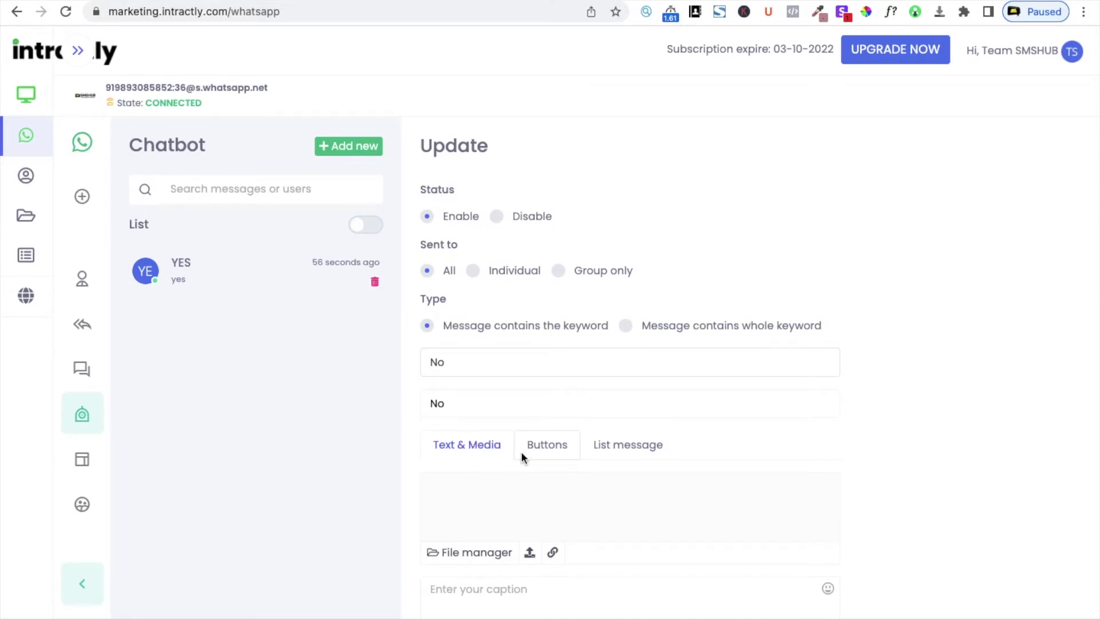
{"action": "scroll", "coordinate": [521, 451], "scroll_direction": "down", "scroll_amount": 3}
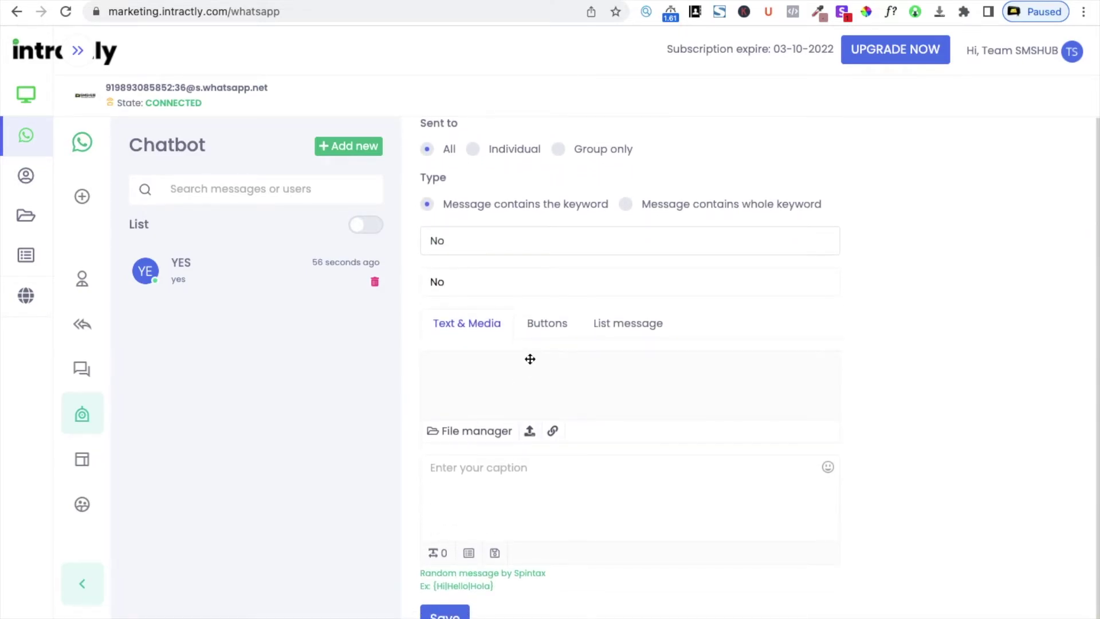
{"action": "key", "text": "Return"}
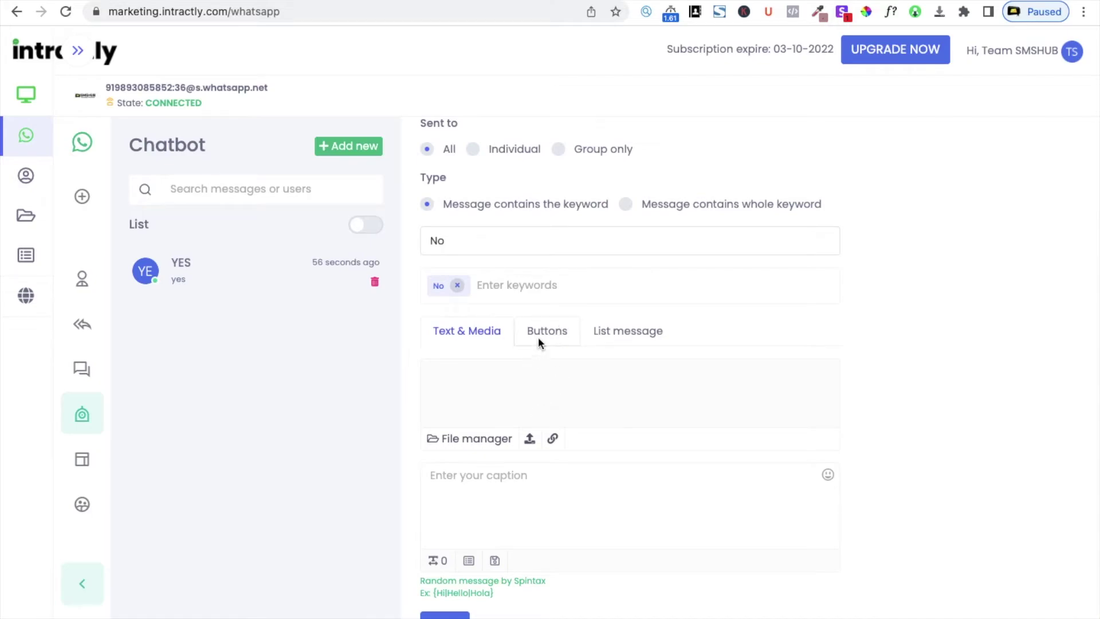
Attach the WhatsApp API button template as the reply and save the No rule
{"action": "left_click", "coordinate": [540, 337]}
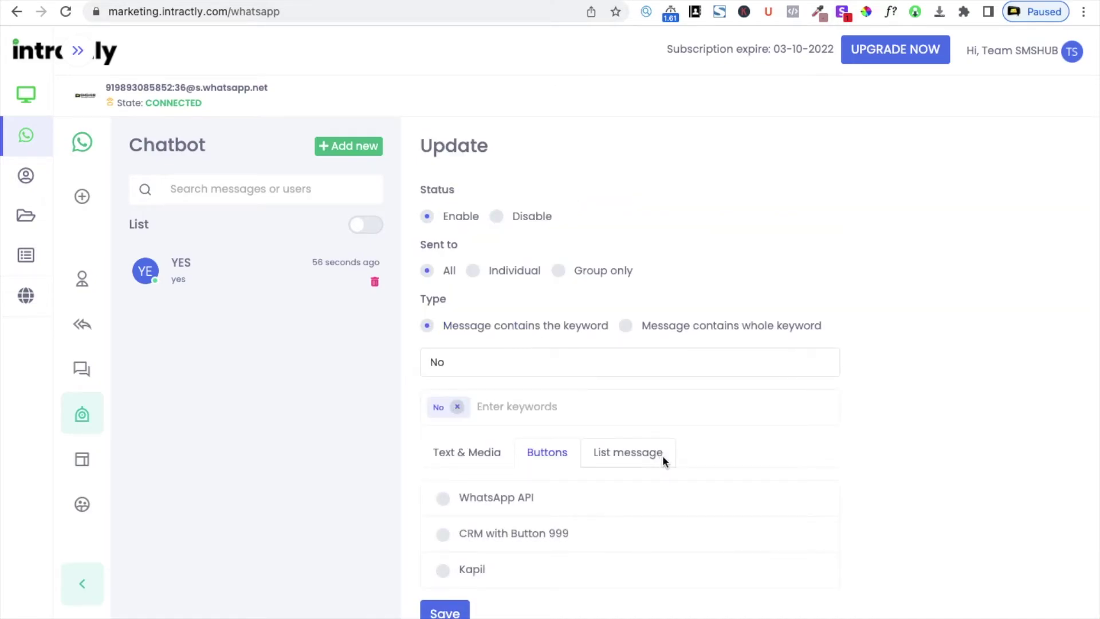
{"action": "left_click", "coordinate": [632, 453]}
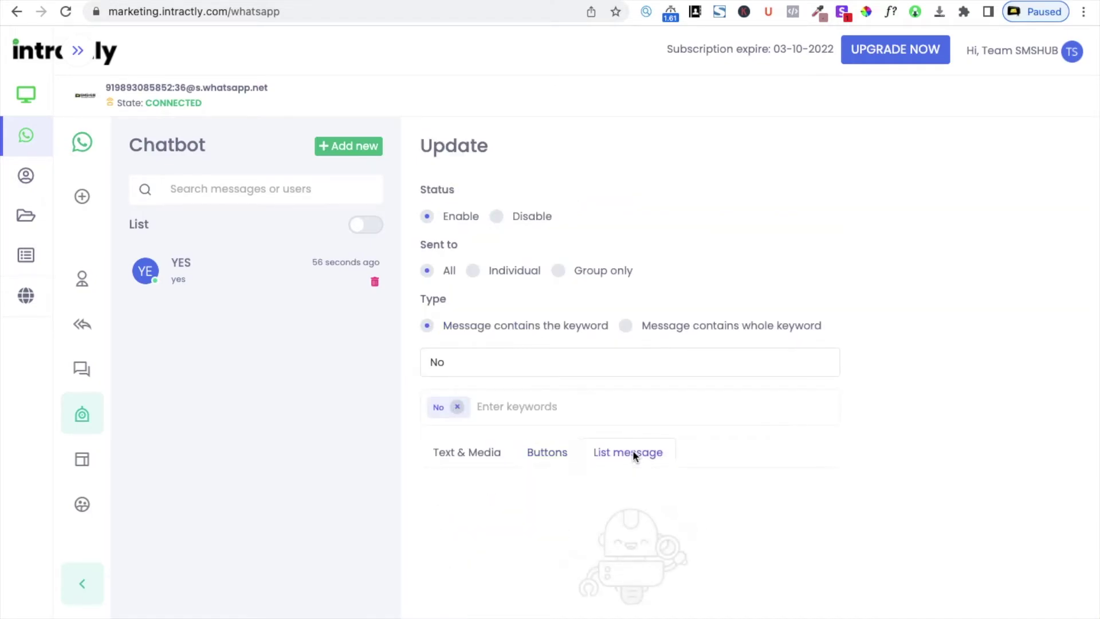
{"action": "left_click", "coordinate": [560, 454]}
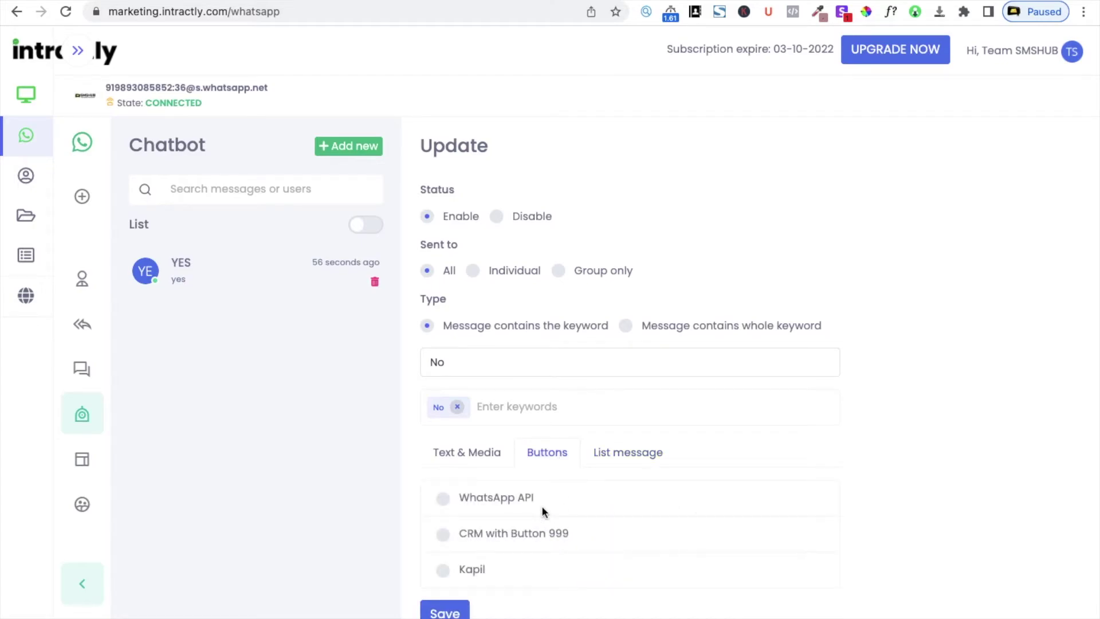
{"action": "left_click", "coordinate": [446, 501]}
{"action": "left_click", "coordinate": [445, 612]}
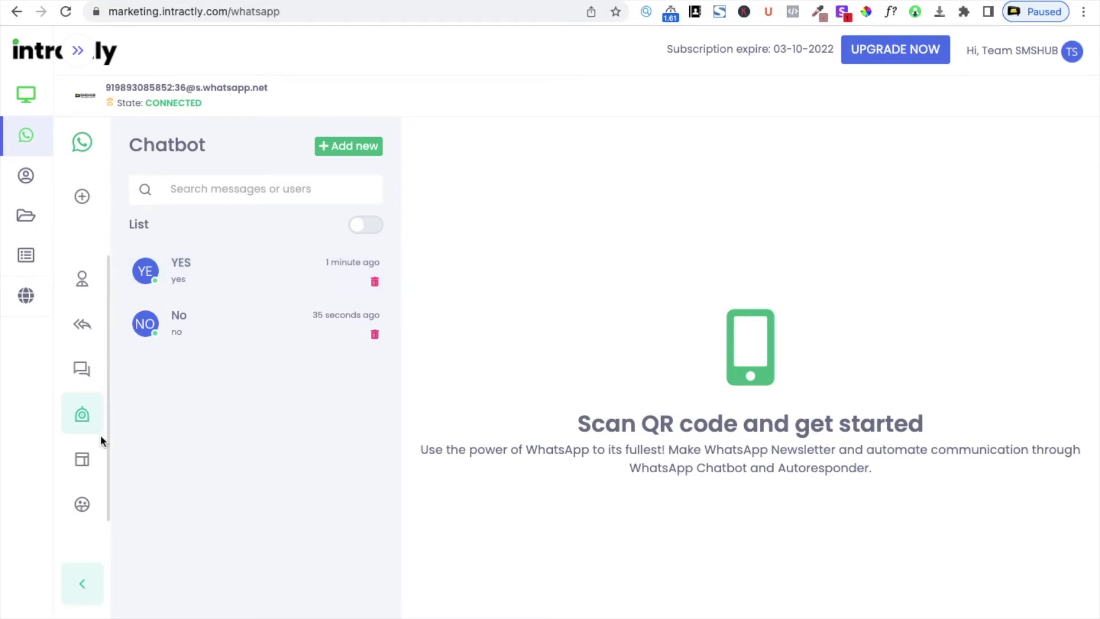
Browse the list and button message templates, ending on the empty list templates
{"action": "left_click", "coordinate": [83, 459]}
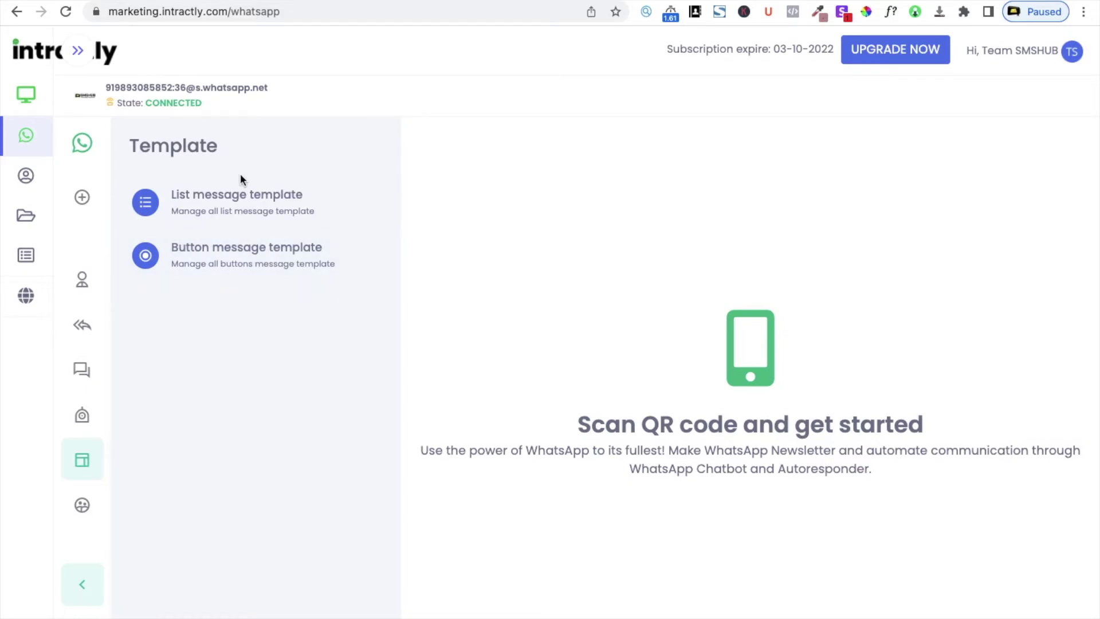
{"action": "left_click", "coordinate": [249, 223]}
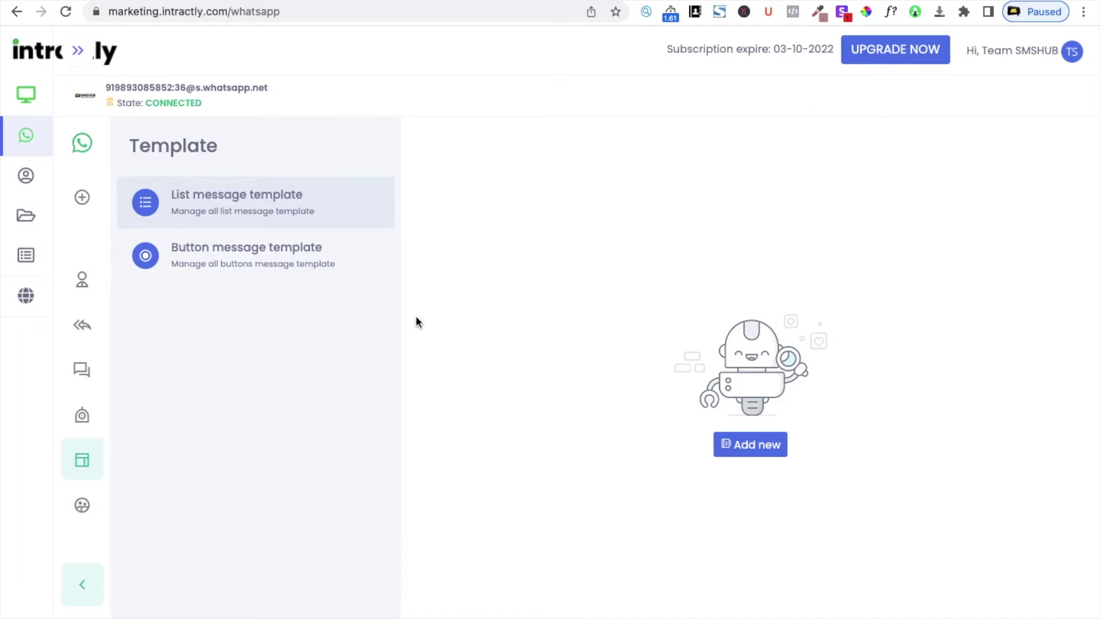
{"action": "left_click", "coordinate": [250, 256]}
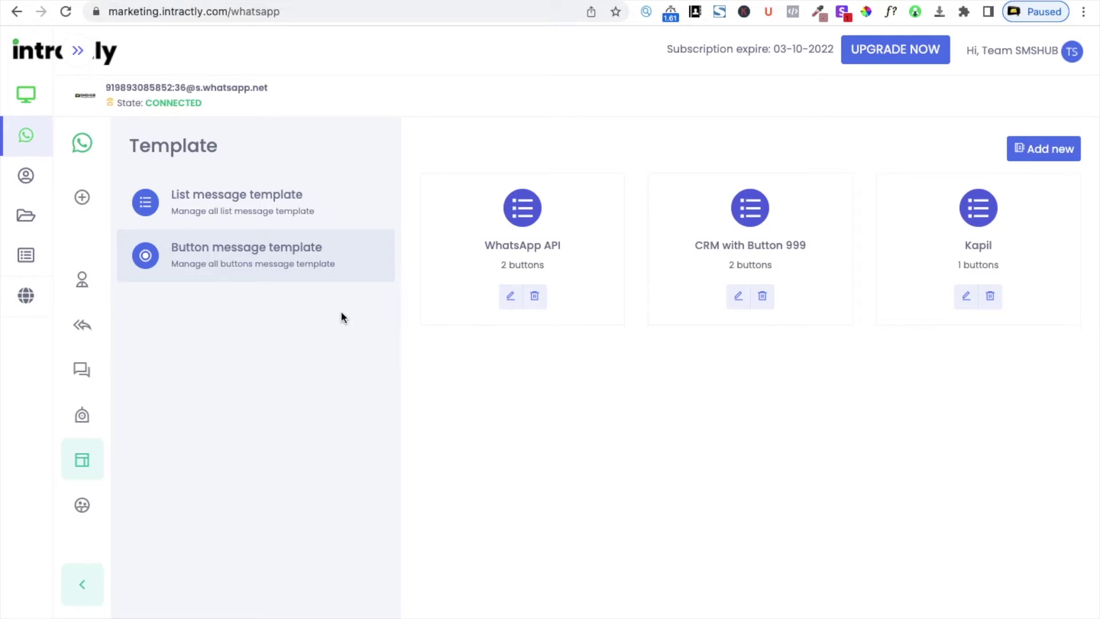
{"action": "left_click", "coordinate": [225, 213]}
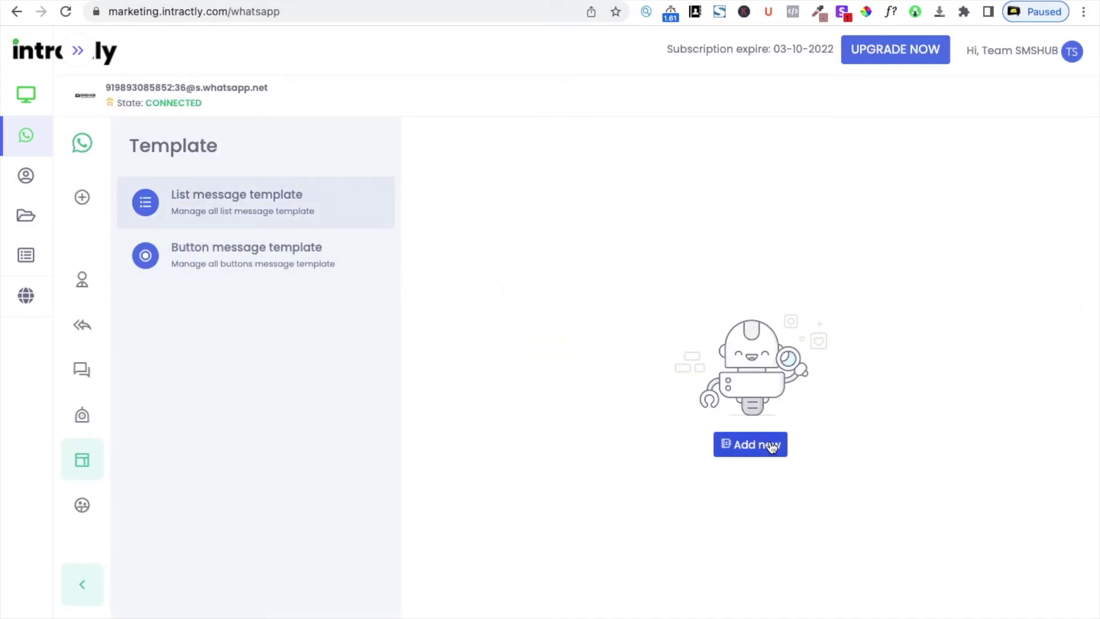
Create a list template named 'List Message' with menu title 'Choose From the List'
{"action": "left_click", "coordinate": [769, 441]}
{"action": "left_click", "coordinate": [570, 230]}
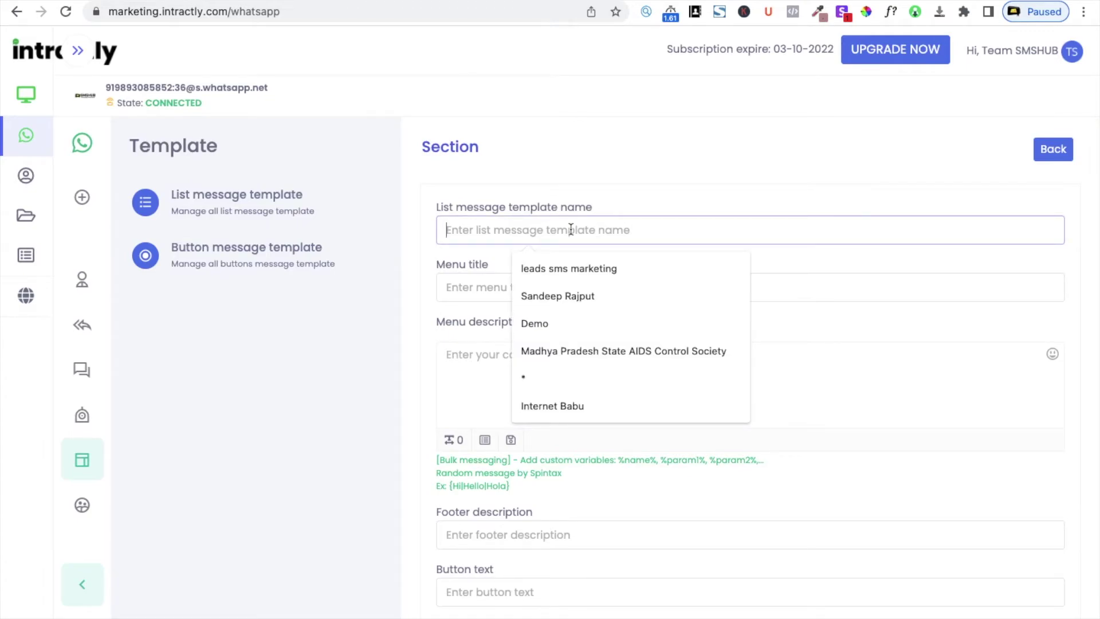
{"action": "type", "text": "List "}
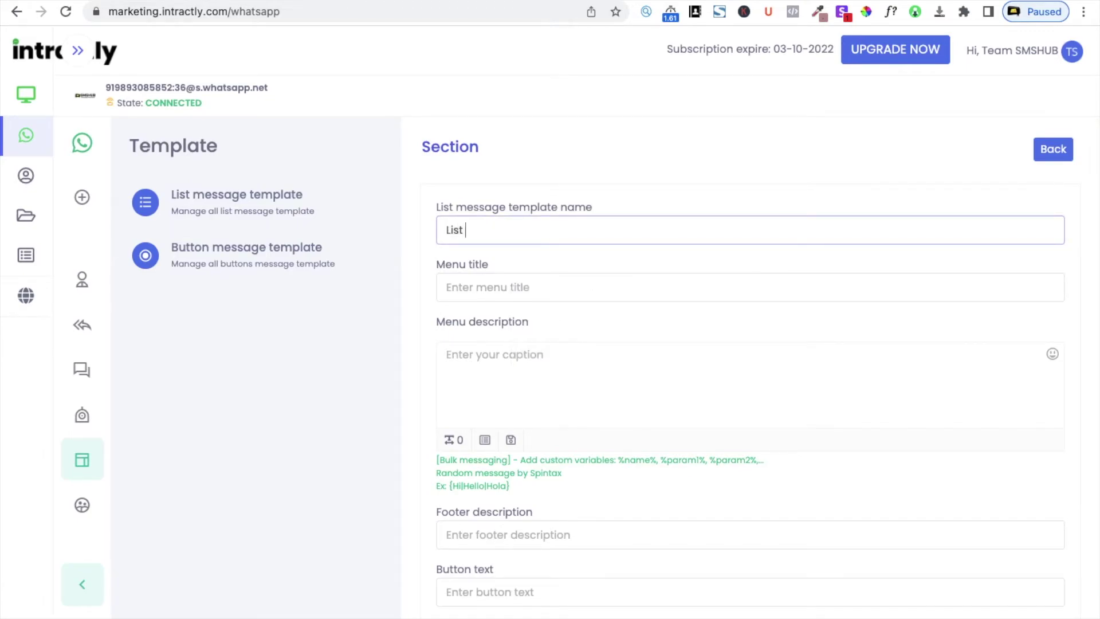
{"action": "type", "text": "Message"}
{"action": "left_click", "coordinate": [556, 288]}
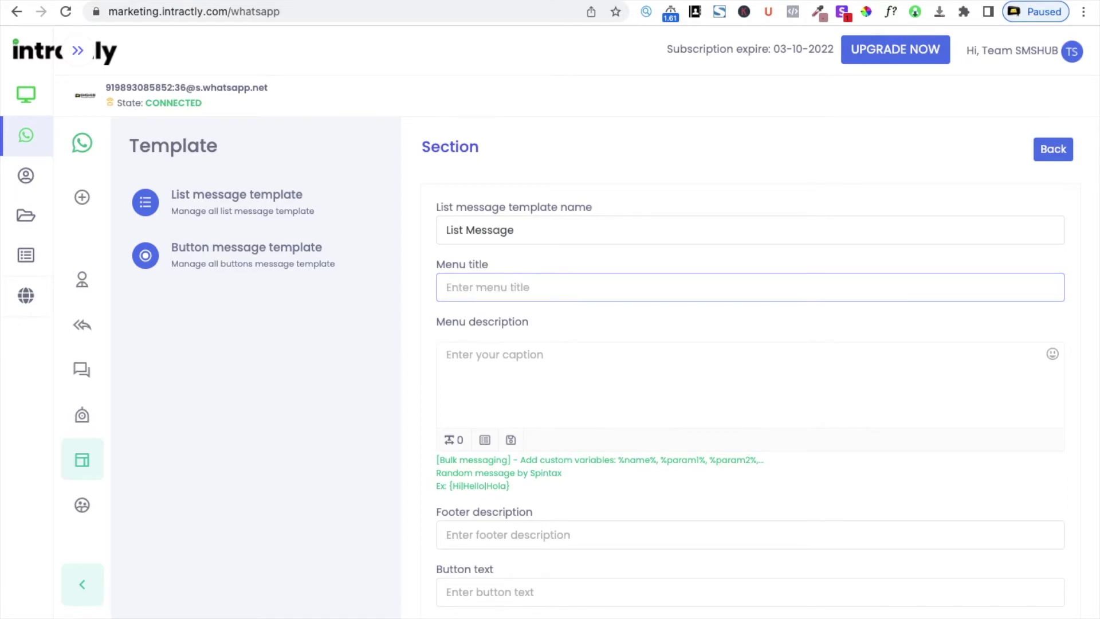
{"action": "type", "text": "Choose From the List"}
Set the menu description to 'From this list you can choose multiple things:'
{"action": "left_click", "coordinate": [554, 392]}
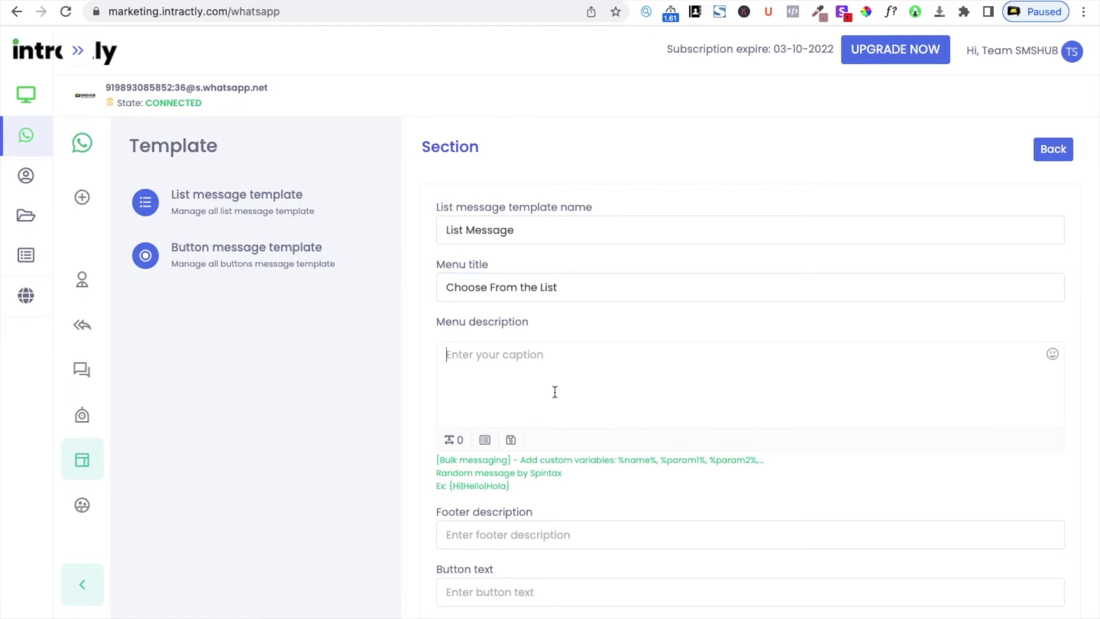
{"action": "type", "text": "From this"}
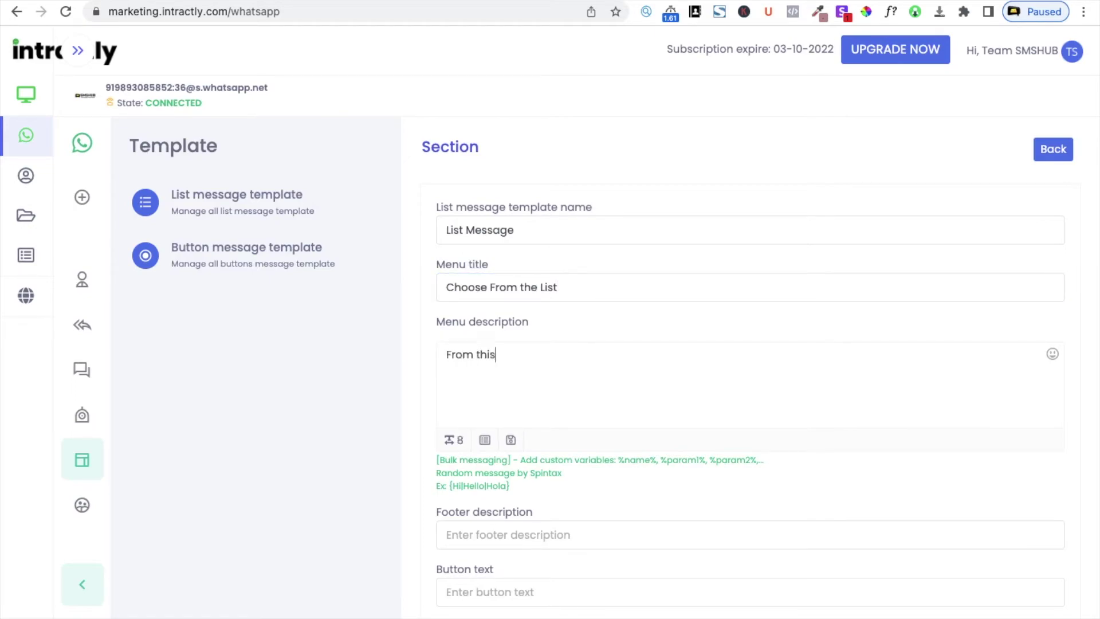
{"action": "type", "text": " list your"}
{"action": "key", "text": "BackSpace"}
{"action": "type", "text": "can choose multiple "}
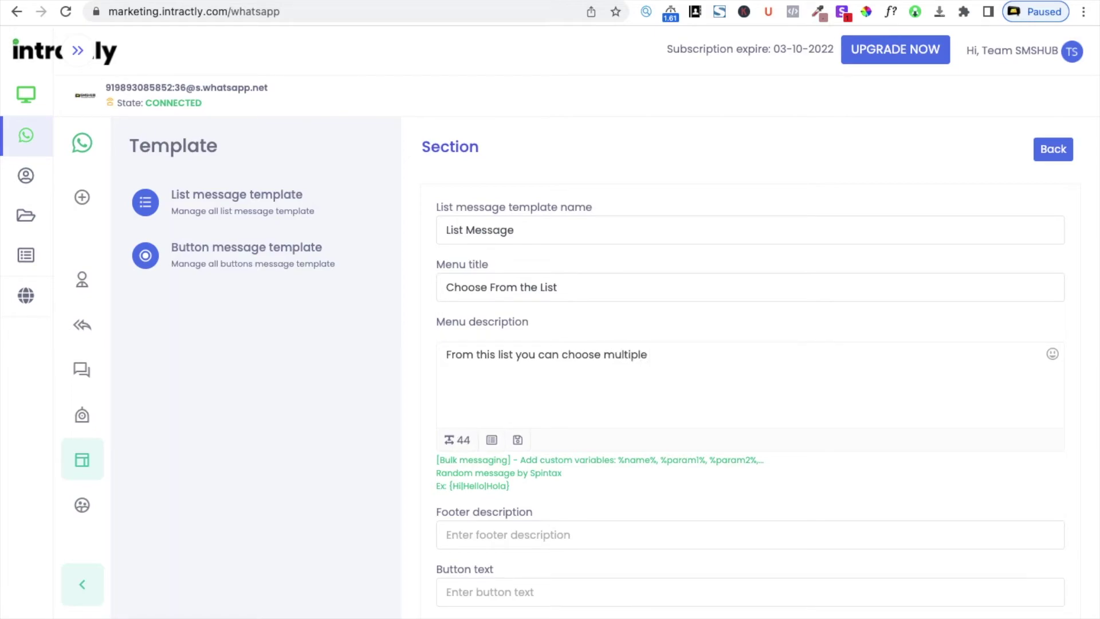
{"action": "type", "text": "things:"}
{"action": "scroll", "coordinate": [594, 467], "scroll_direction": "down", "scroll_amount": 1}
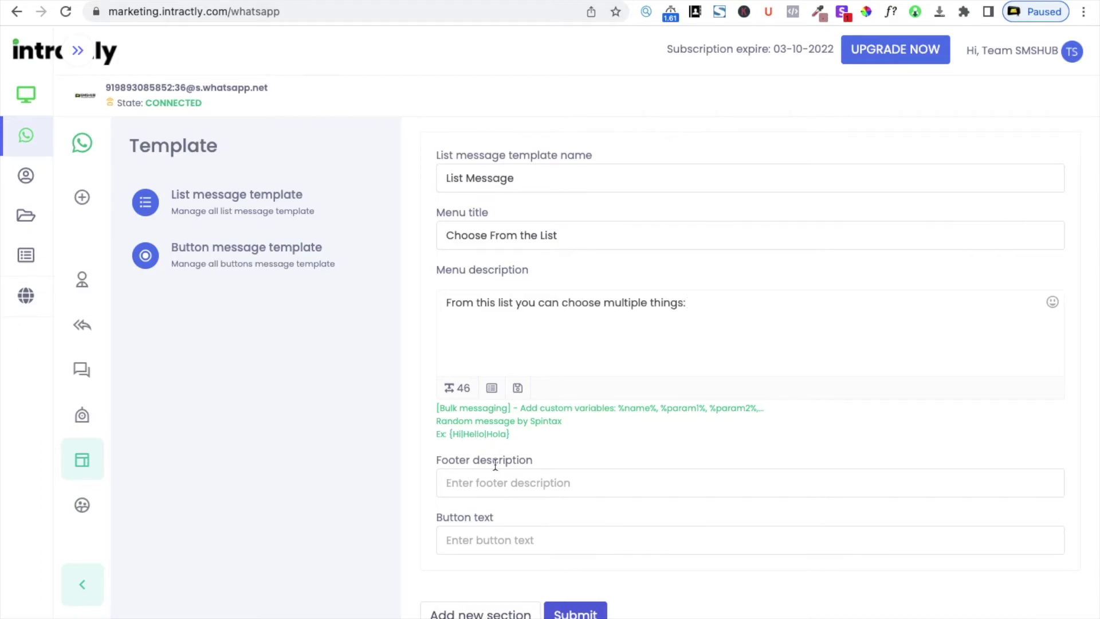
Set the footer to 'From intractly' and change the button text to 'Thanks'
{"action": "left_click", "coordinate": [503, 490]}
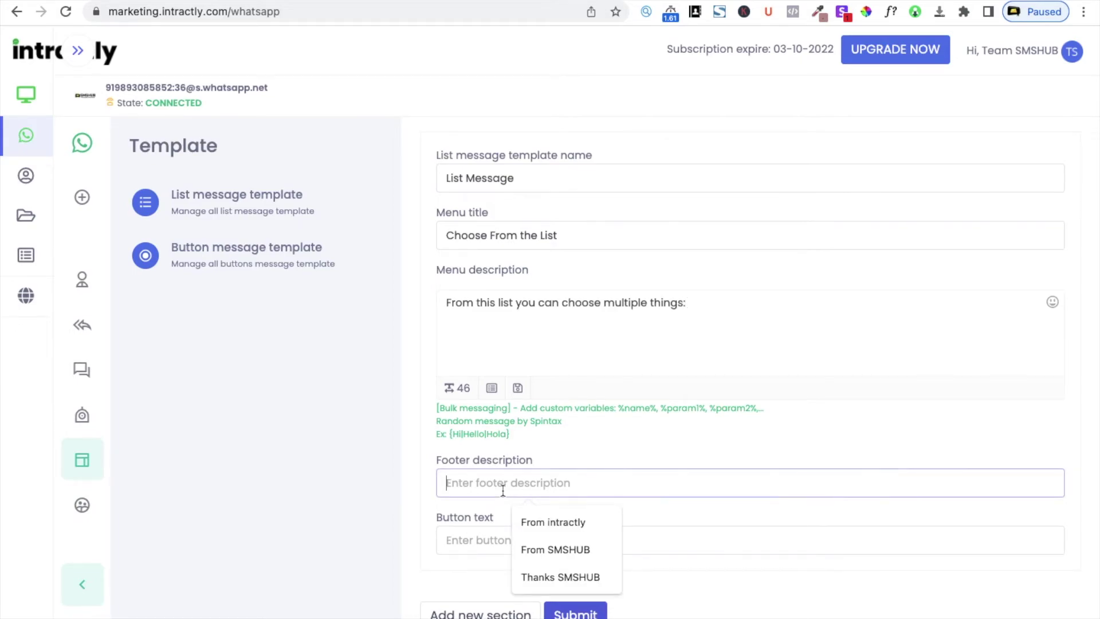
{"action": "left_click", "coordinate": [541, 522]}
{"action": "left_click", "coordinate": [512, 539]}
{"action": "left_click", "coordinate": [544, 570]}
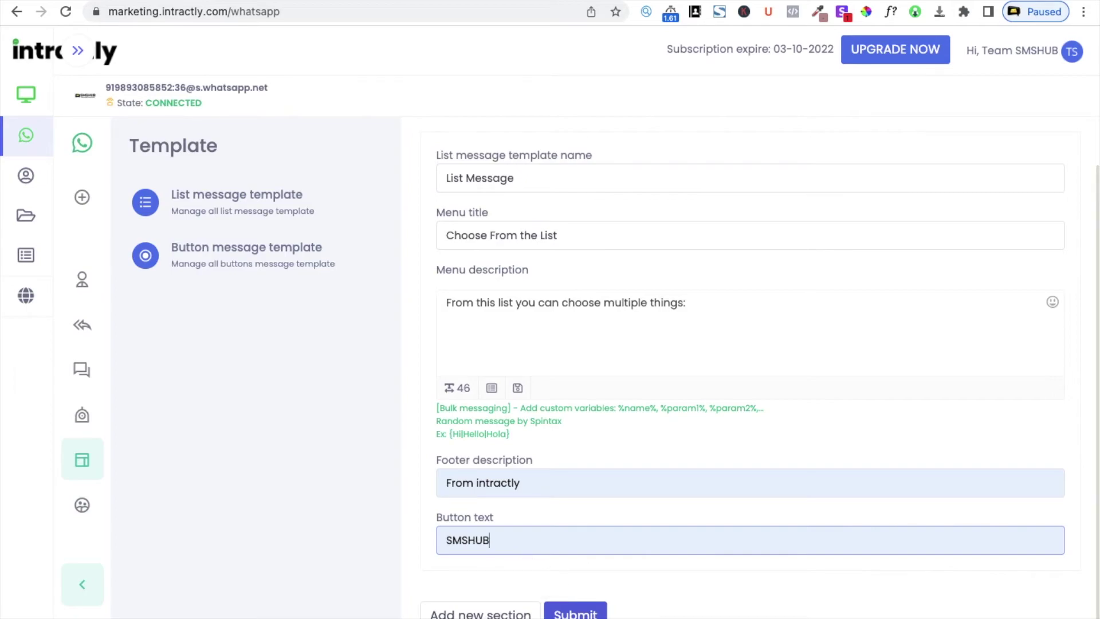
{"action": "scroll", "coordinate": [502, 342], "scroll_direction": "up", "scroll_amount": 1}
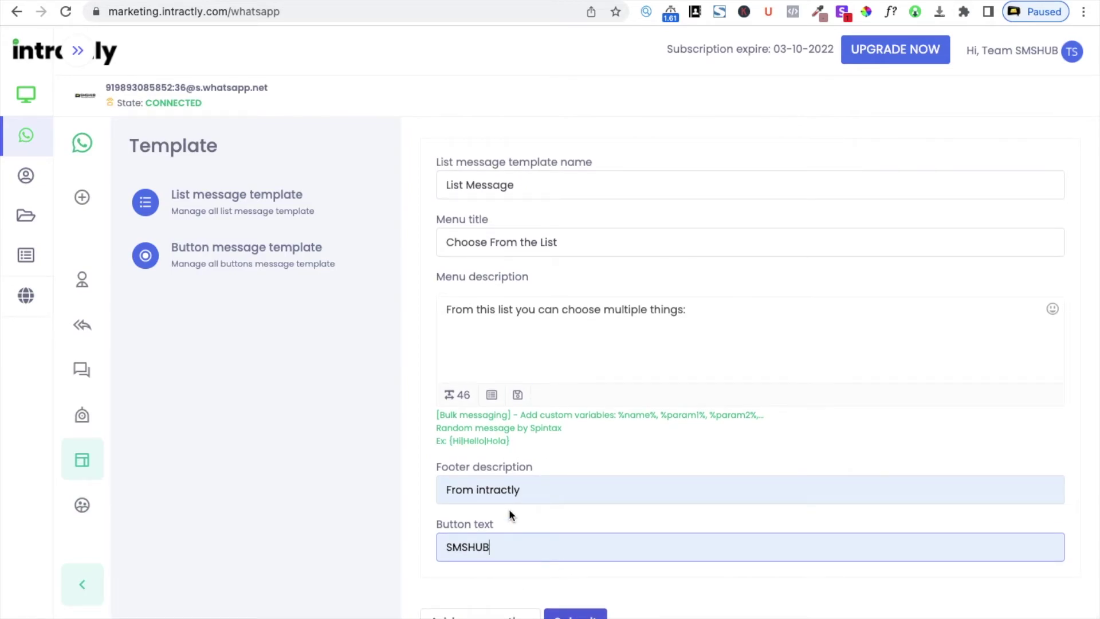
{"action": "double_click", "coordinate": [509, 549]}
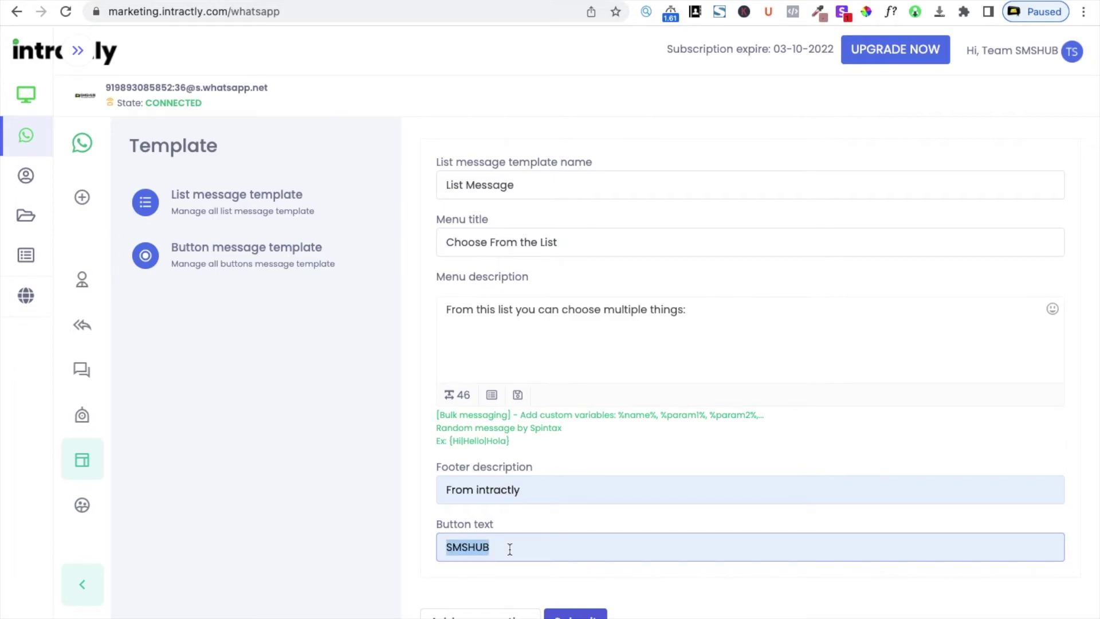
{"action": "key", "text": "BackSpace"}
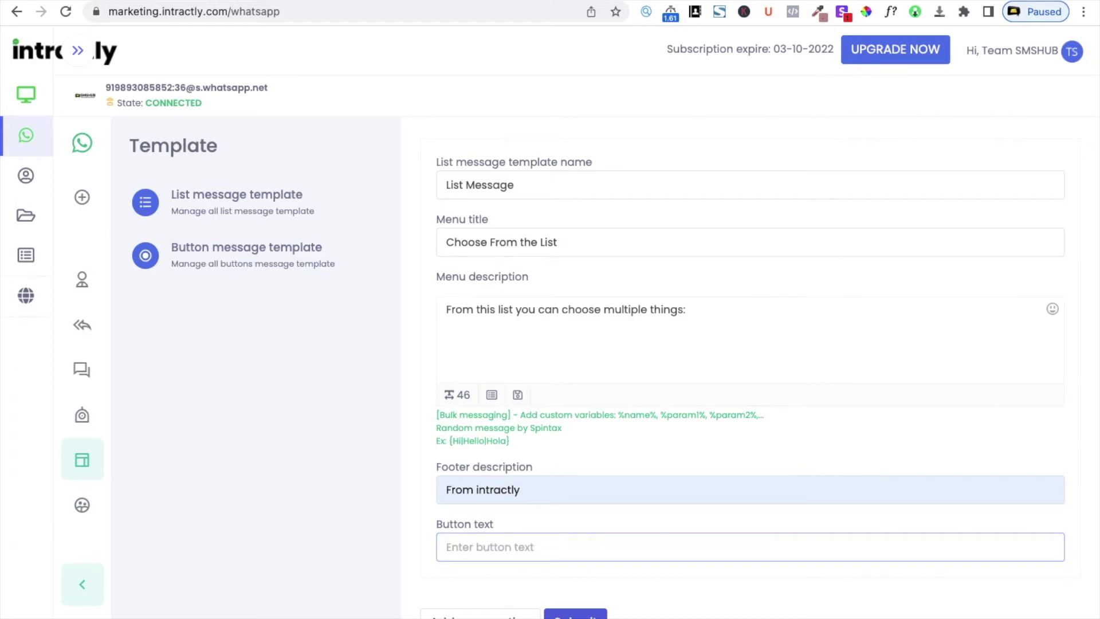
{"action": "type", "text": "Thanks"}
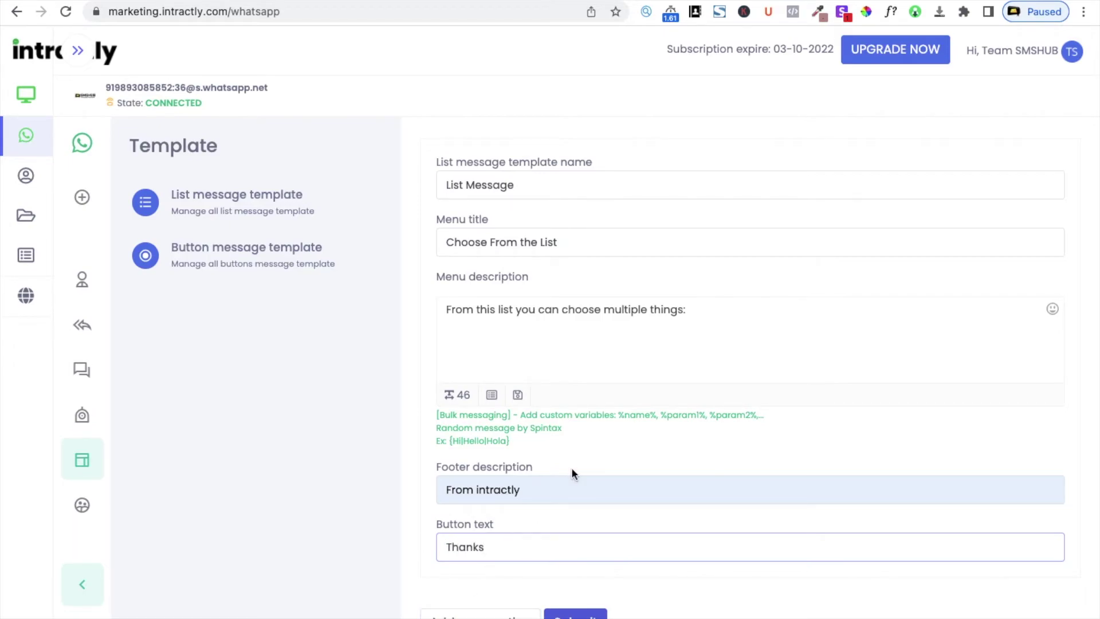
Add a section named Marketing to the list template
{"action": "left_click", "coordinate": [483, 613]}
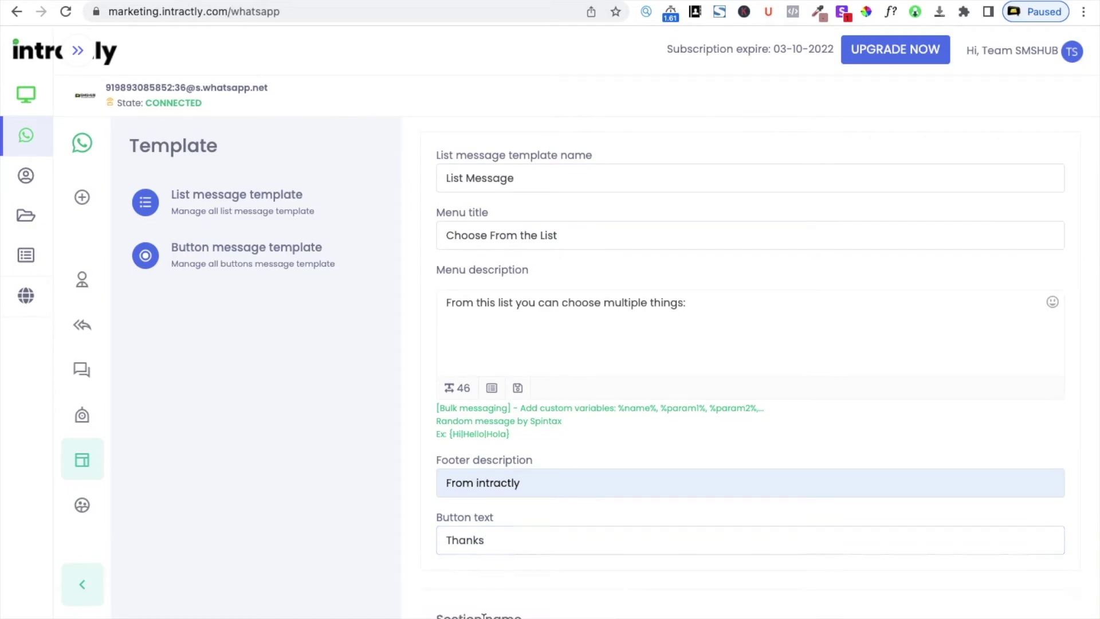
{"action": "scroll", "coordinate": [555, 503], "scroll_direction": "down", "scroll_amount": 3}
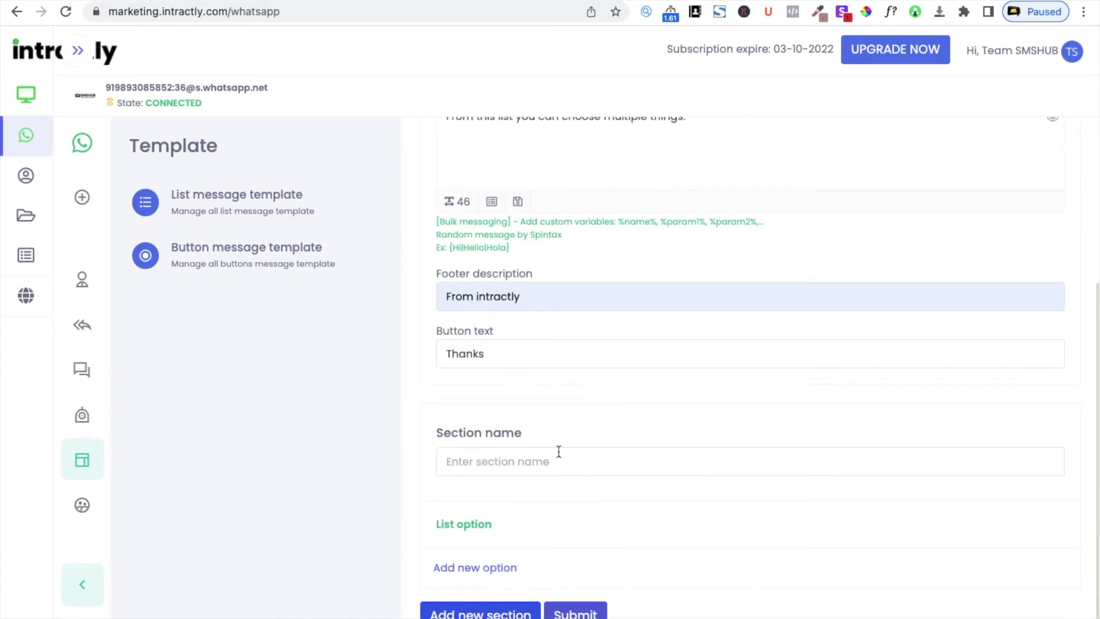
{"action": "left_click", "coordinate": [530, 466]}
{"action": "left_click", "coordinate": [547, 500]}
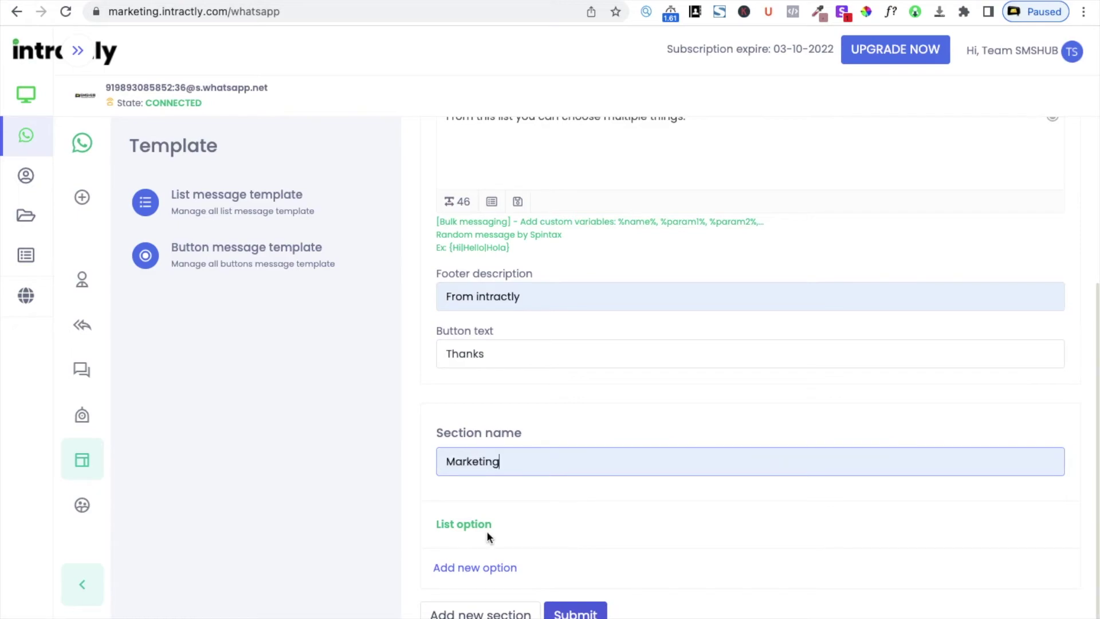
Add option 'Marketing Automation' described 'Automate your marketing stuffs' and submit the template
{"action": "left_click", "coordinate": [490, 568]}
{"action": "scroll", "coordinate": [537, 566], "scroll_direction": "down", "scroll_amount": 3}
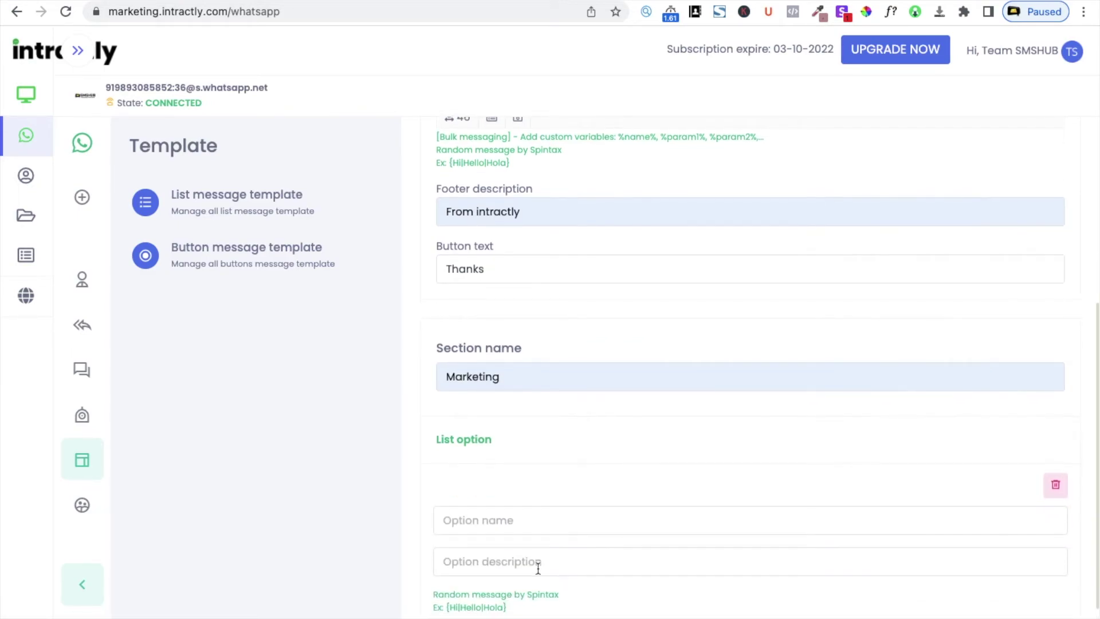
{"action": "left_click", "coordinate": [515, 444]}
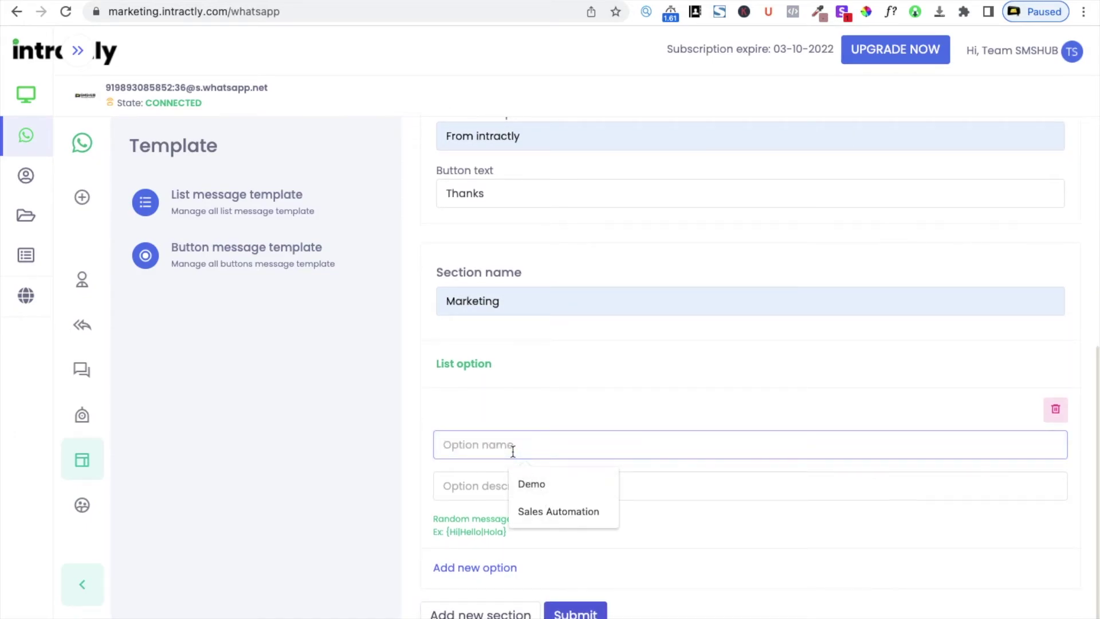
{"action": "type", "text": "Ma"}
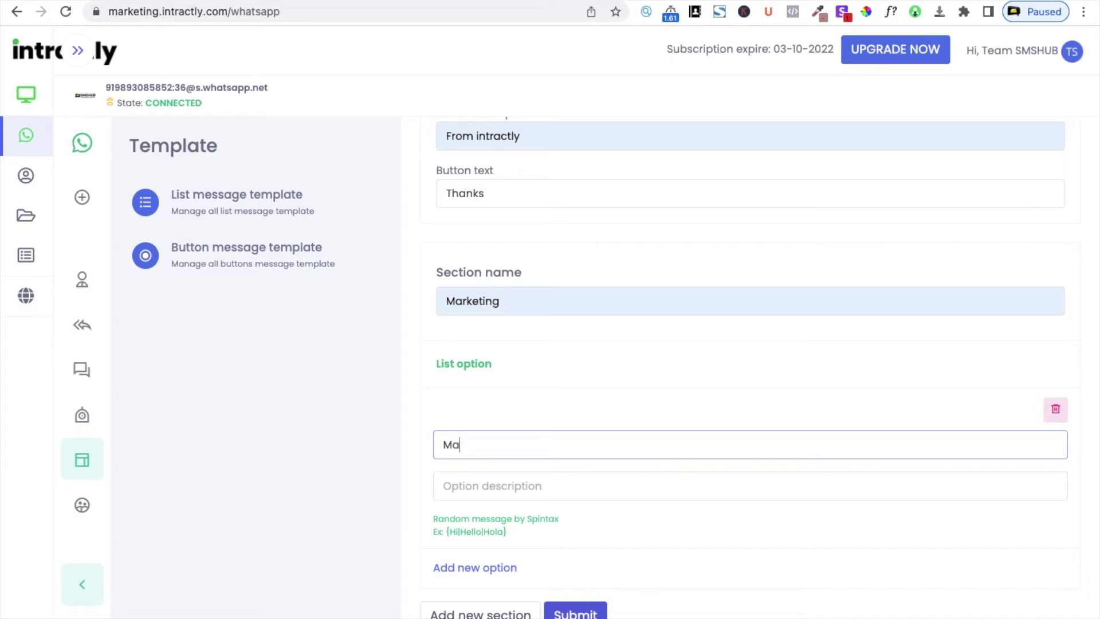
{"action": "type", "text": "rketing Automation"}
{"action": "key", "text": "Tab"}
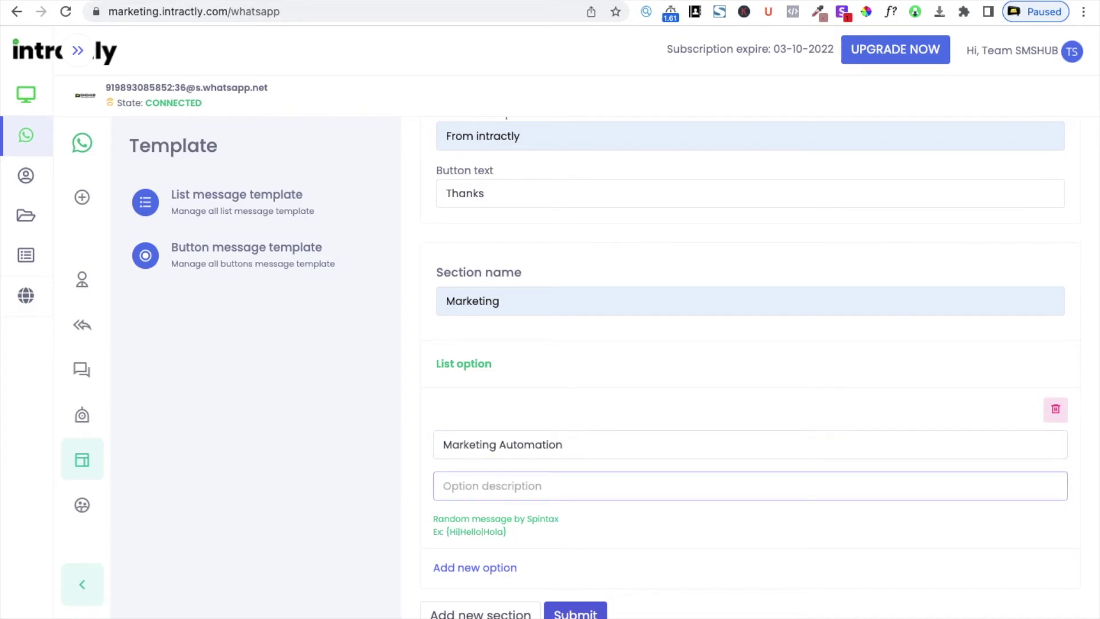
{"action": "type", "text": "Automate your marketi"}
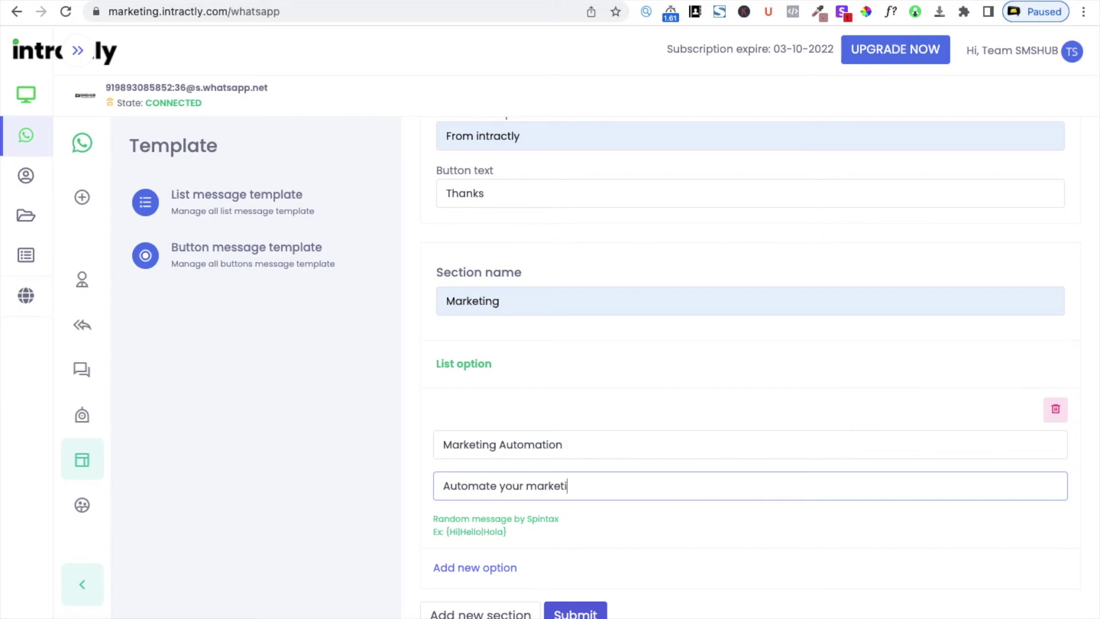
{"action": "type", "text": "ng stuffs"}
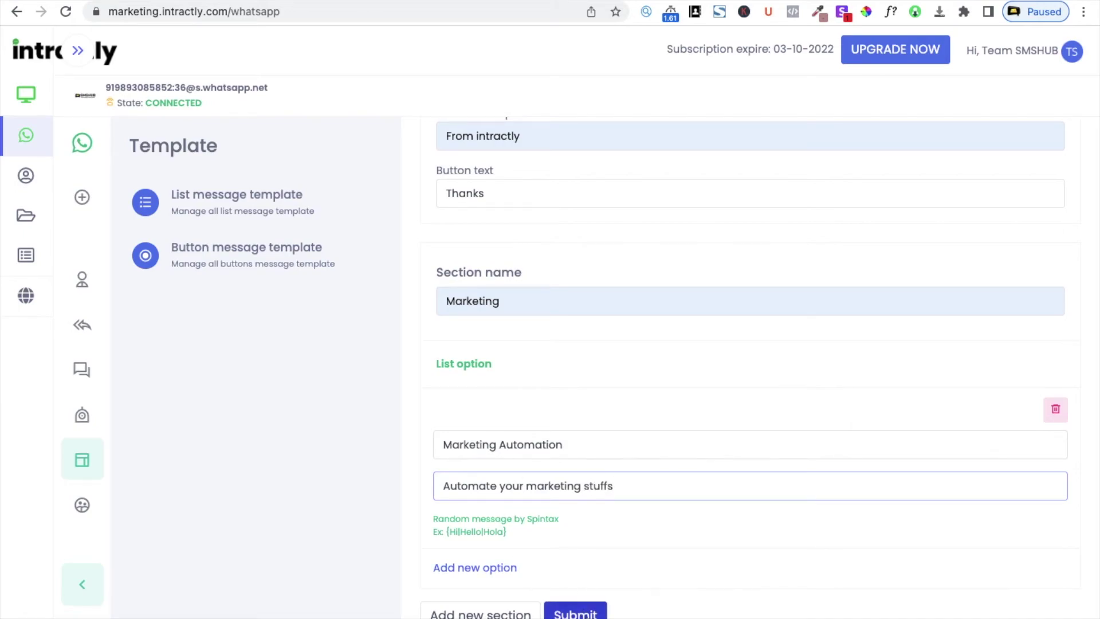
{"action": "left_click", "coordinate": [575, 610]}
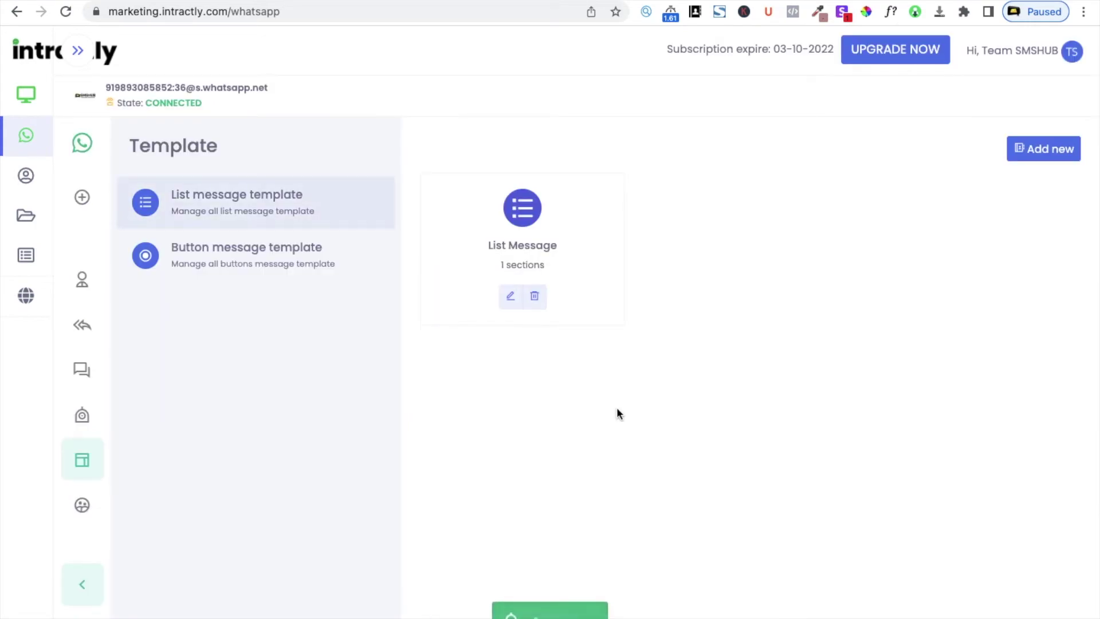
Reopen the List Message template for editing and add a second section below Marketing
{"action": "left_click", "coordinate": [514, 299]}
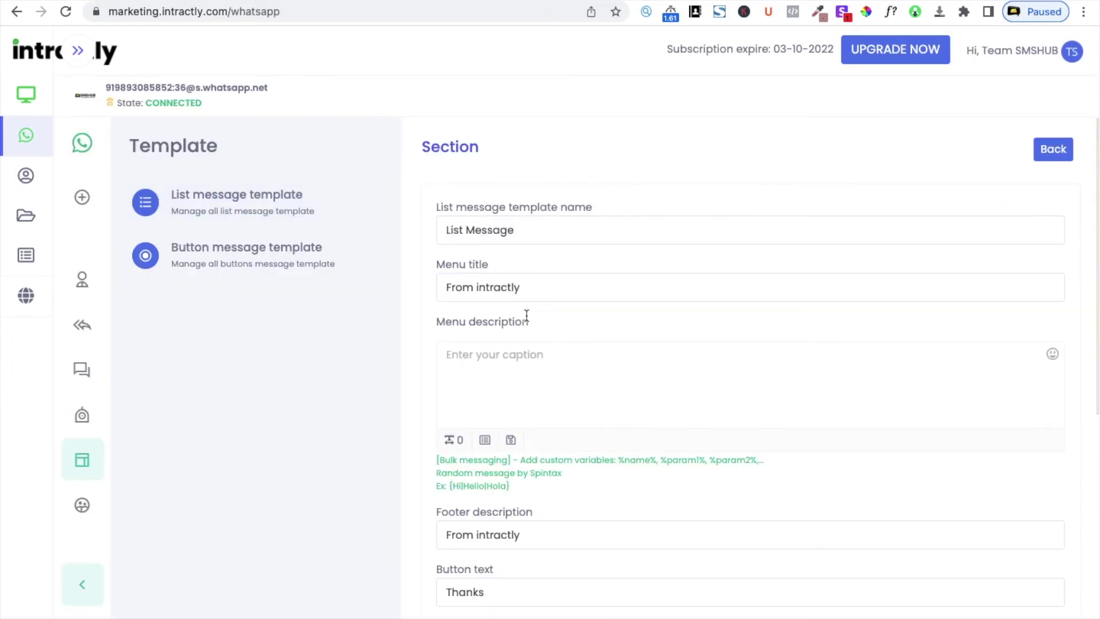
{"action": "left_click", "coordinate": [725, 364]}
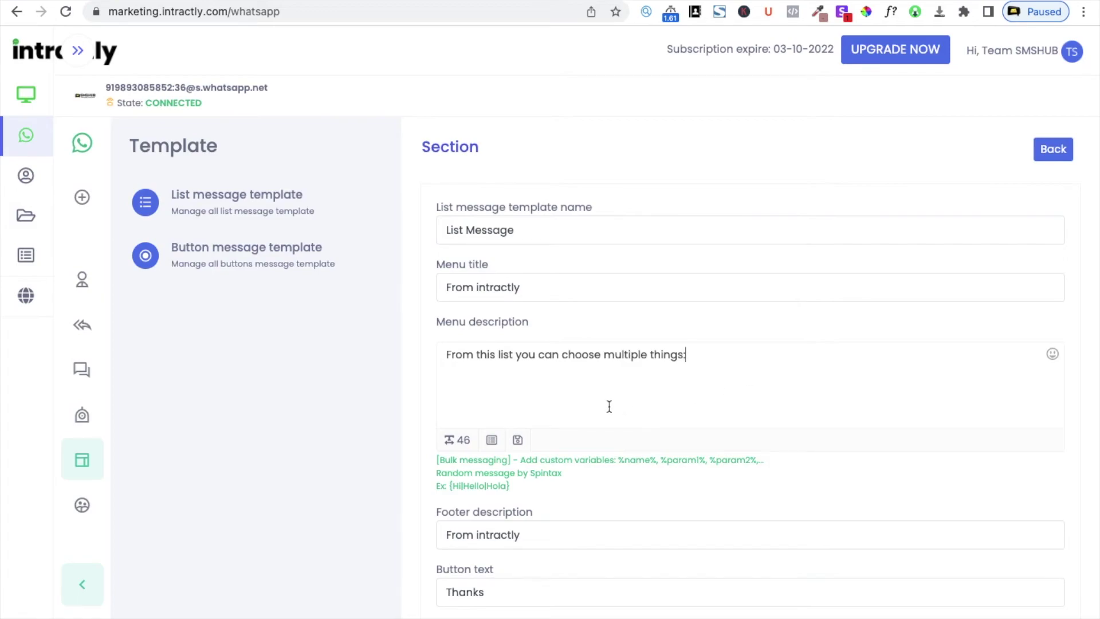
{"action": "scroll", "coordinate": [550, 521], "scroll_direction": "down", "scroll_amount": 6}
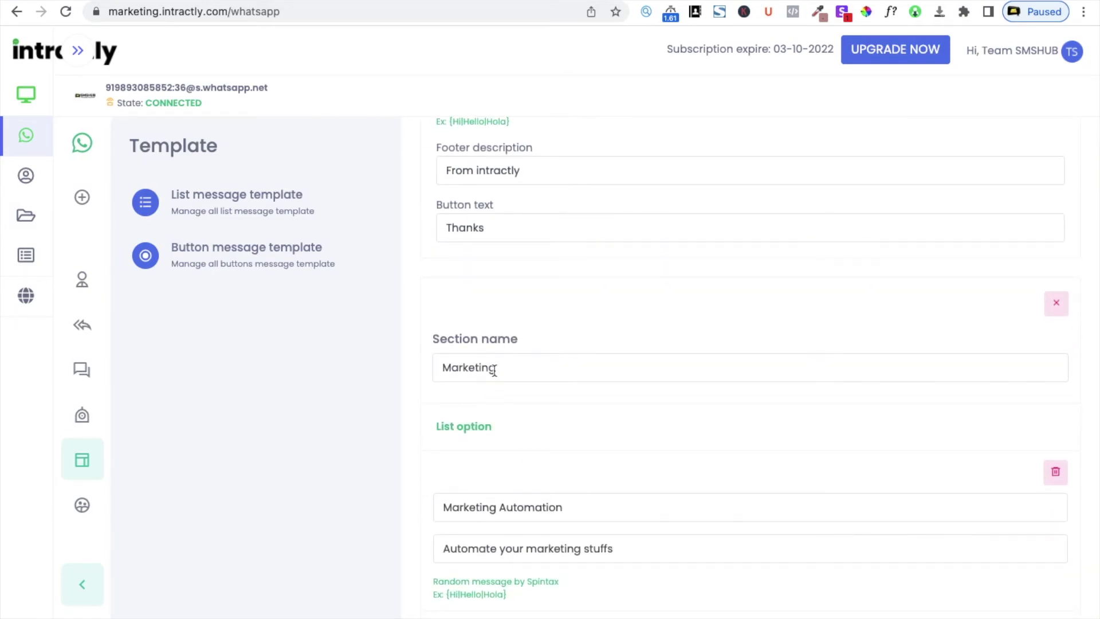
{"action": "scroll", "coordinate": [493, 369], "scroll_direction": "up", "scroll_amount": 2}
{"action": "scroll", "coordinate": [494, 369], "scroll_direction": "down", "scroll_amount": 3}
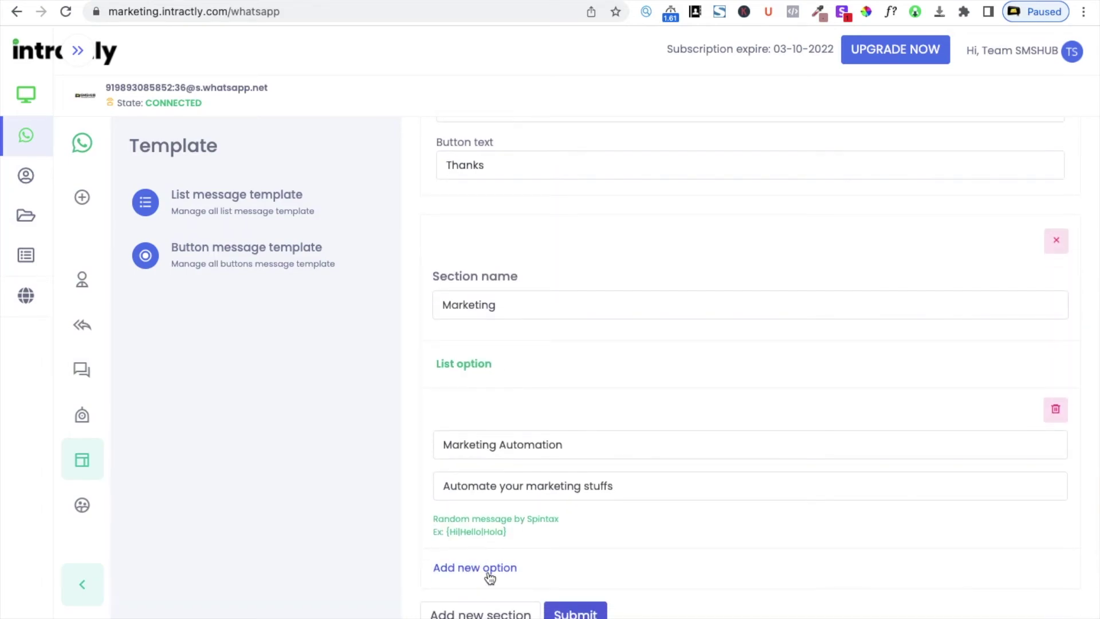
{"action": "left_click", "coordinate": [487, 607]}
{"action": "scroll", "coordinate": [518, 550], "scroll_direction": "down", "scroll_amount": 2}
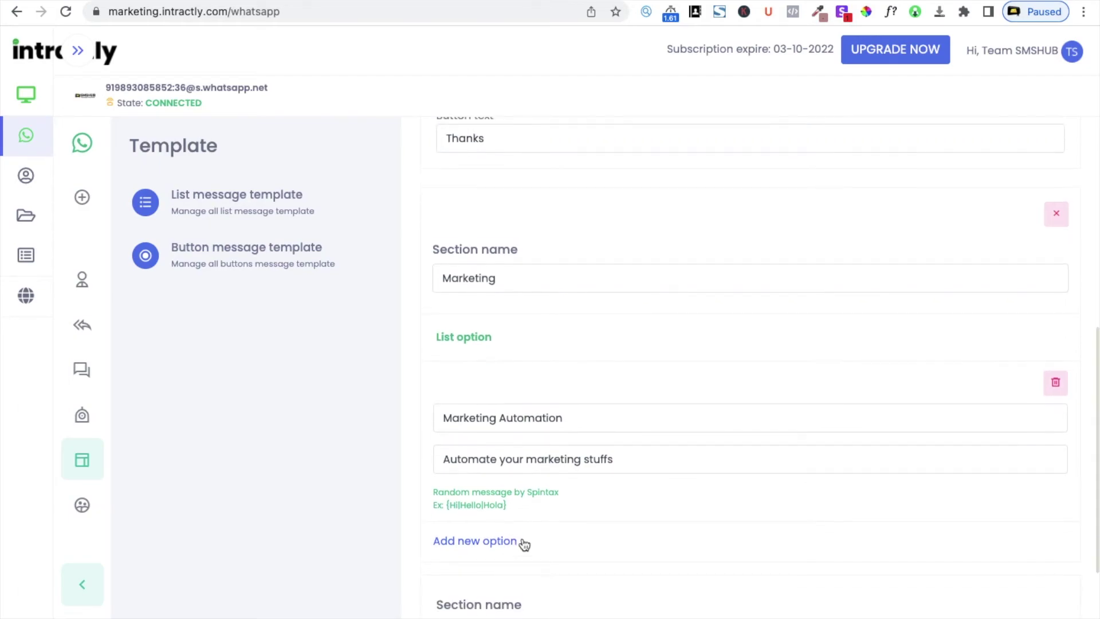
{"action": "scroll", "coordinate": [540, 570], "scroll_direction": "down", "scroll_amount": 2}
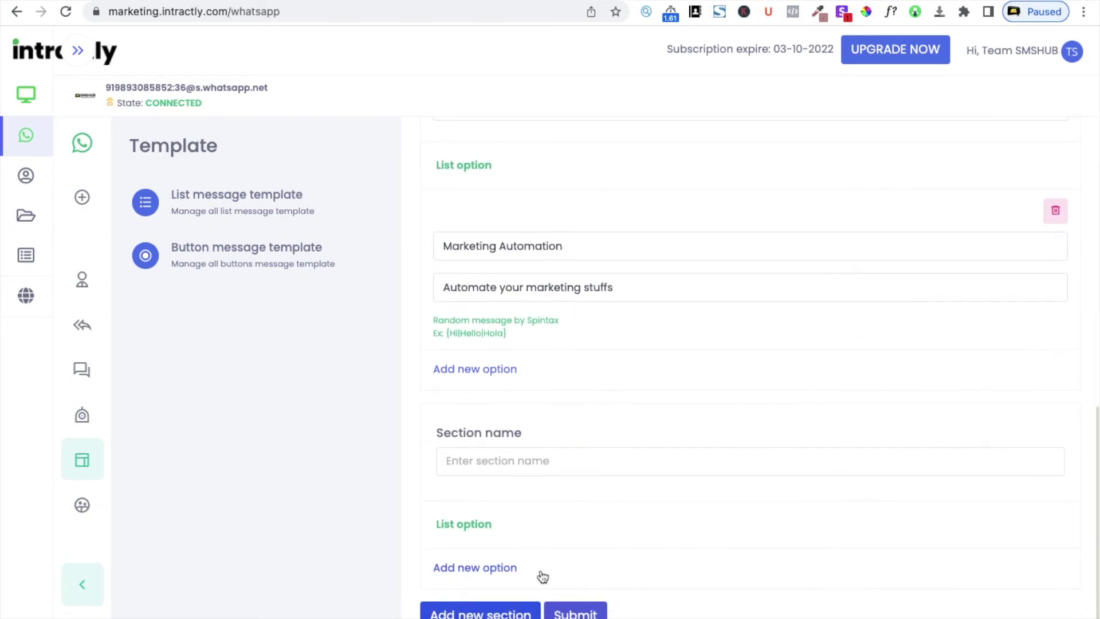
Name the new section 'Lead Automation', then switch to the button message templates
{"action": "left_click", "coordinate": [526, 461]}
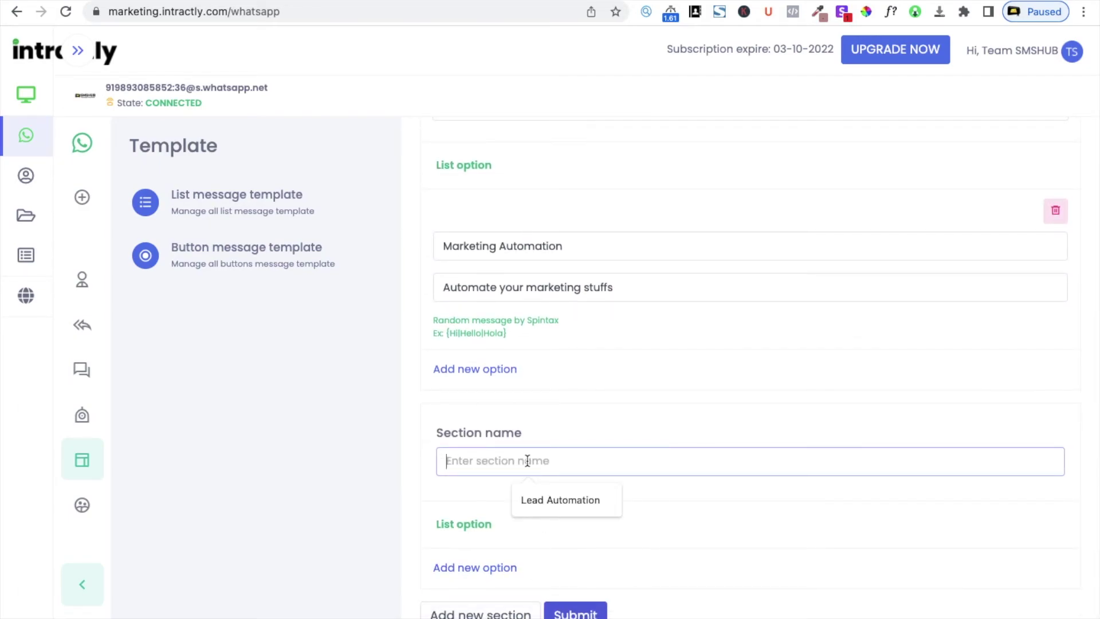
{"action": "left_click", "coordinate": [551, 496]}
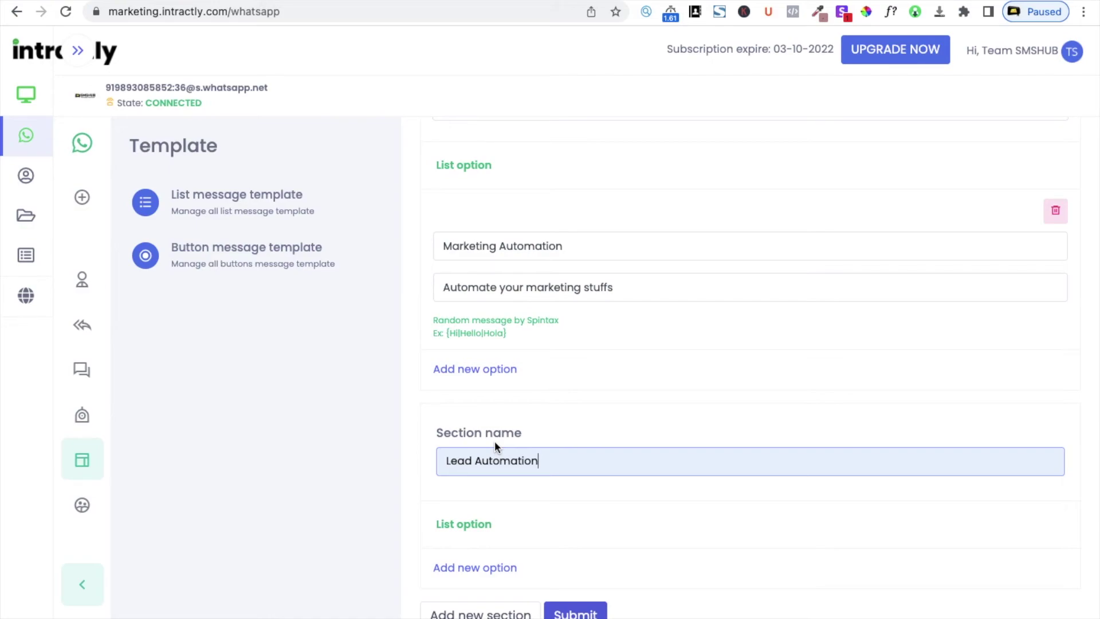
{"action": "left_click", "coordinate": [228, 255]}
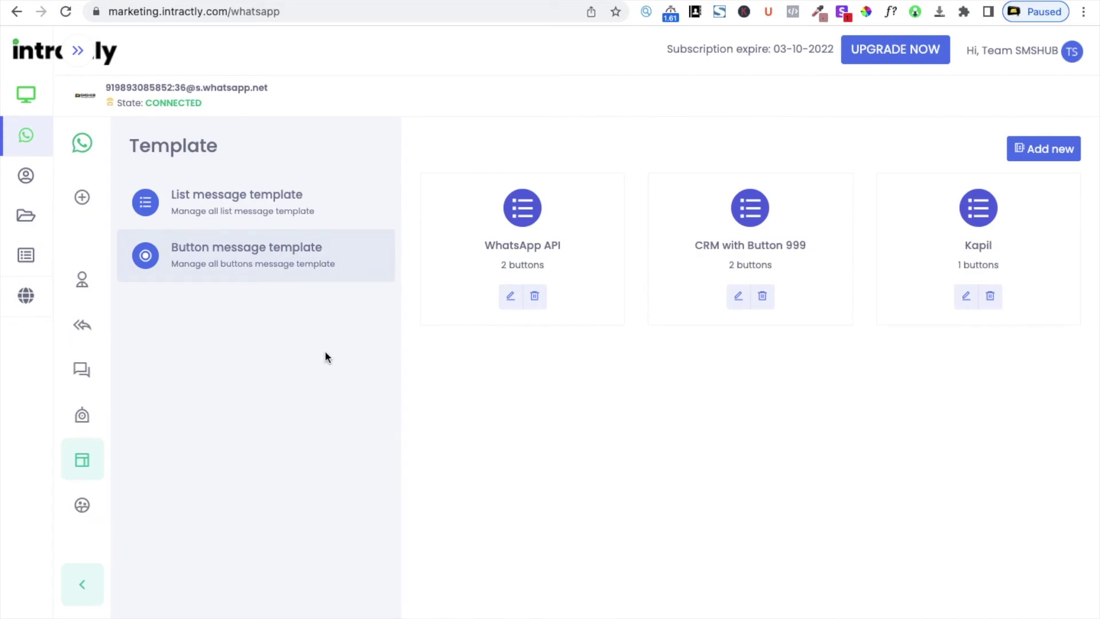
Create a new button template named 'Demo Button message'
{"action": "left_click", "coordinate": [1063, 151]}
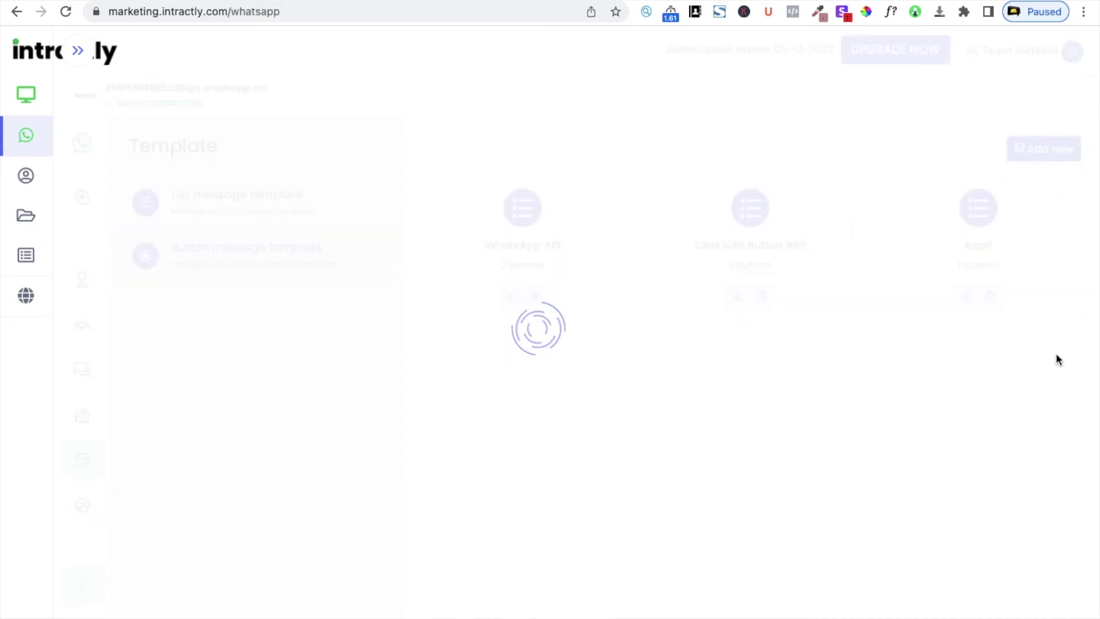
{"action": "left_click", "coordinate": [575, 230]}
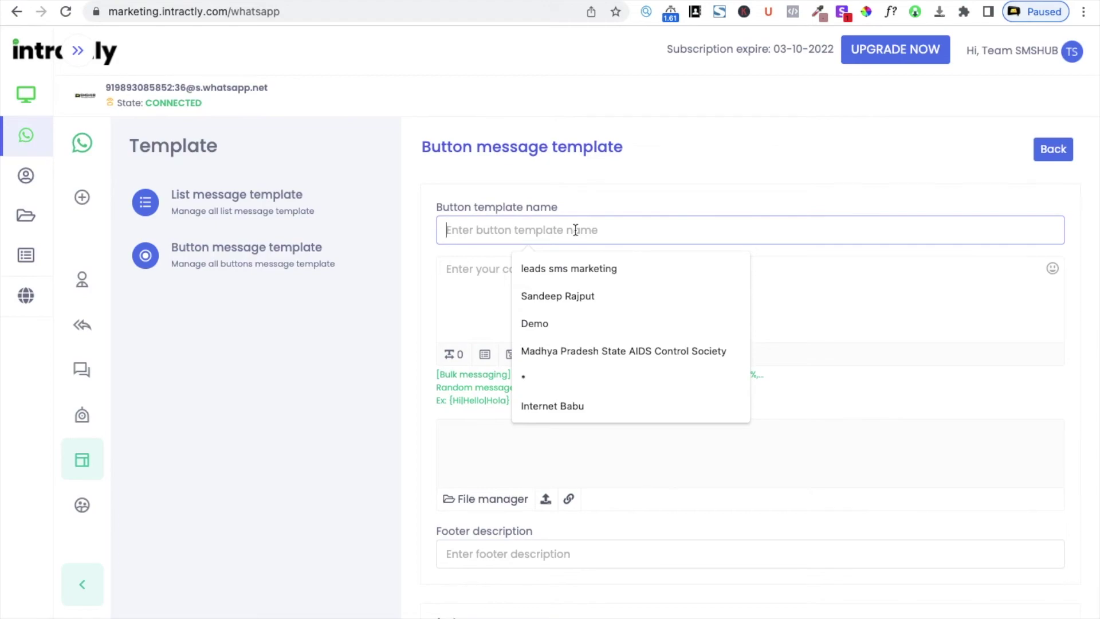
{"action": "type", "text": "Demo B"}
{"action": "type", "text": "U"}
{"action": "type", "text": "utt"}
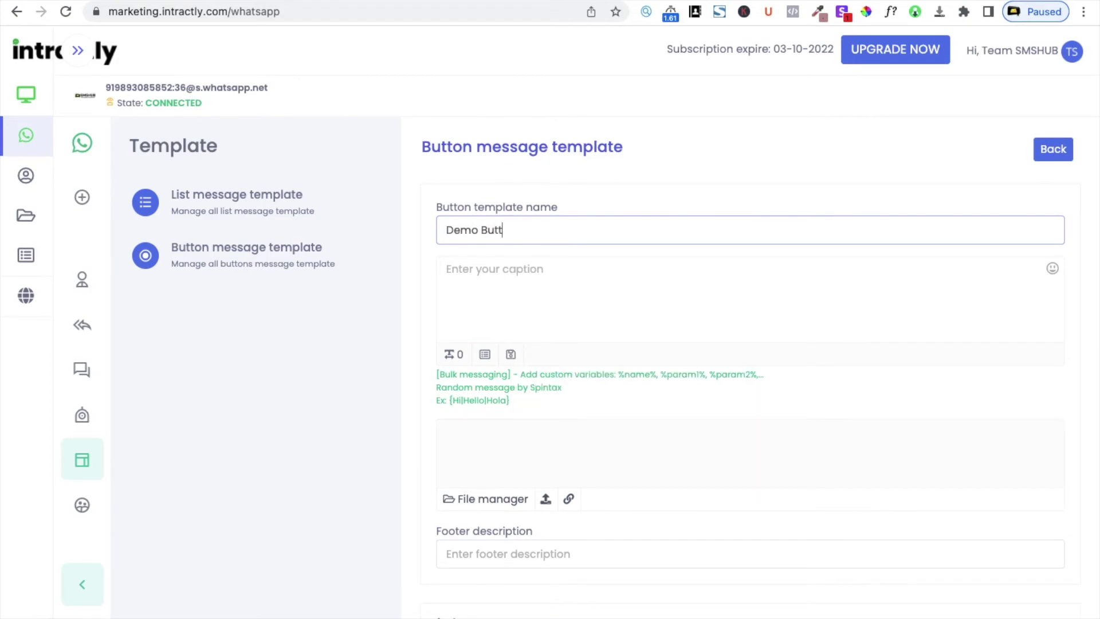
{"action": "type", "text": "on message"}
Write the caption 'Hi,' with 'WhatsApp Business Api is available' on the next line
{"action": "left_click", "coordinate": [544, 295]}
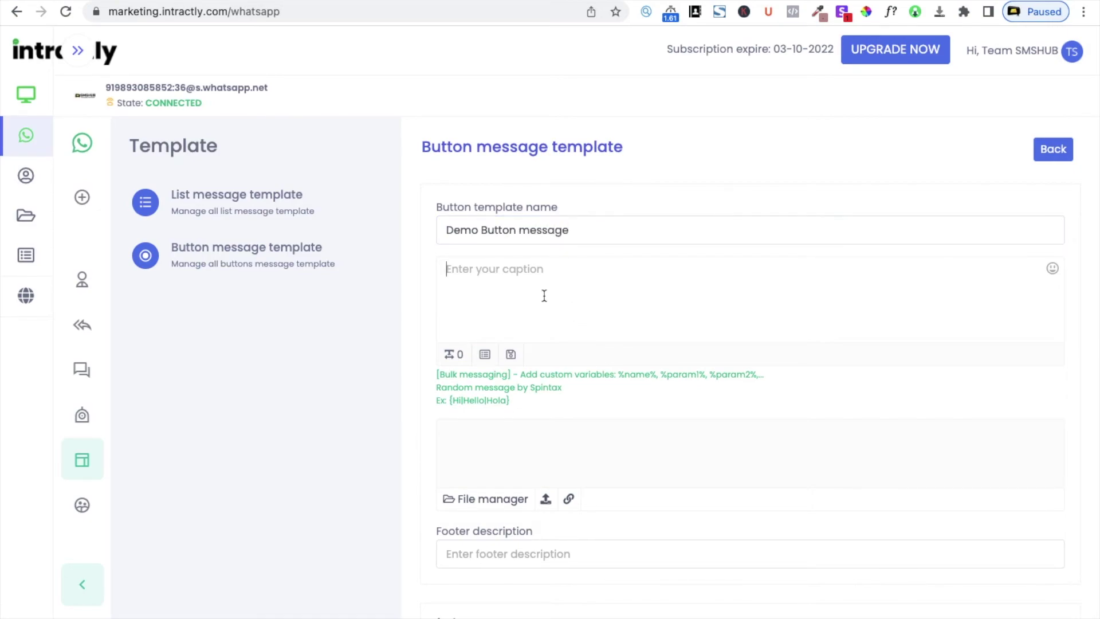
{"action": "scroll", "coordinate": [545, 296], "scroll_direction": "down", "scroll_amount": 3}
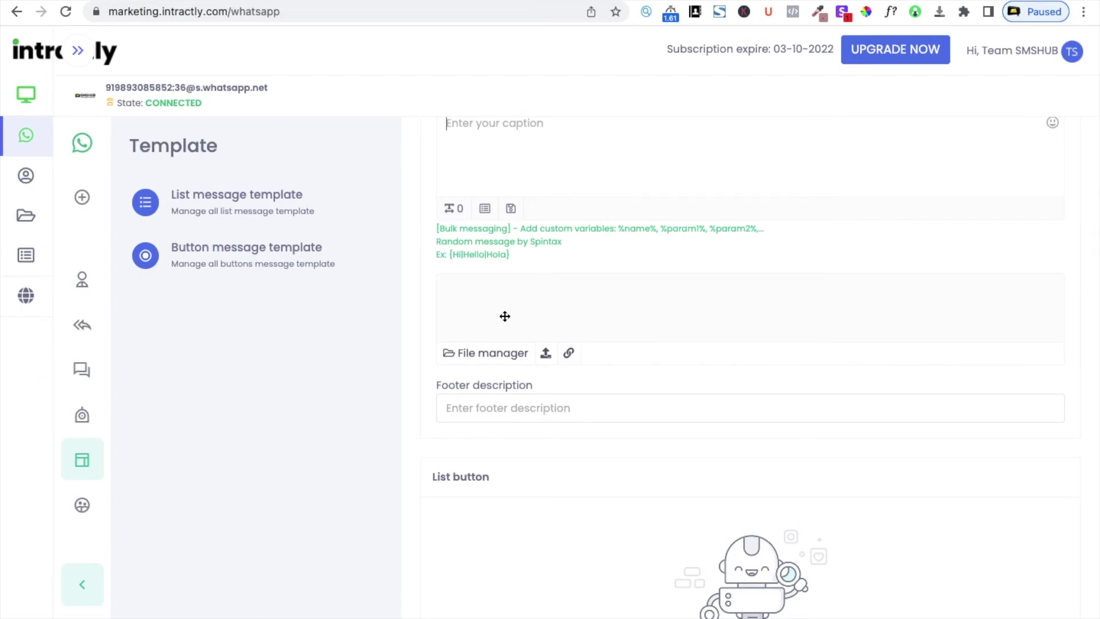
{"action": "left_click", "coordinate": [498, 407]}
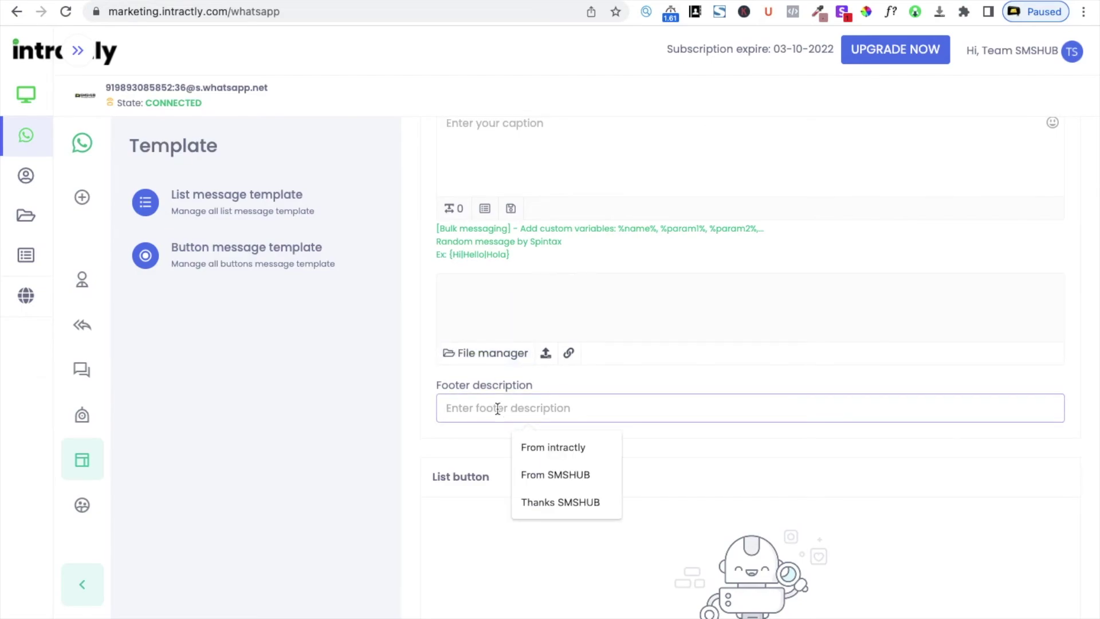
{"action": "scroll", "coordinate": [497, 403], "scroll_direction": "up", "scroll_amount": 3}
{"action": "left_click", "coordinate": [508, 304]}
{"action": "type", "text": "This"}
{"action": "key", "text": "BackSpace"}
{"action": "key", "text": "BackSpace"}
{"action": "key", "text": "BackSpace"}
{"action": "key", "text": "BackSpace"}
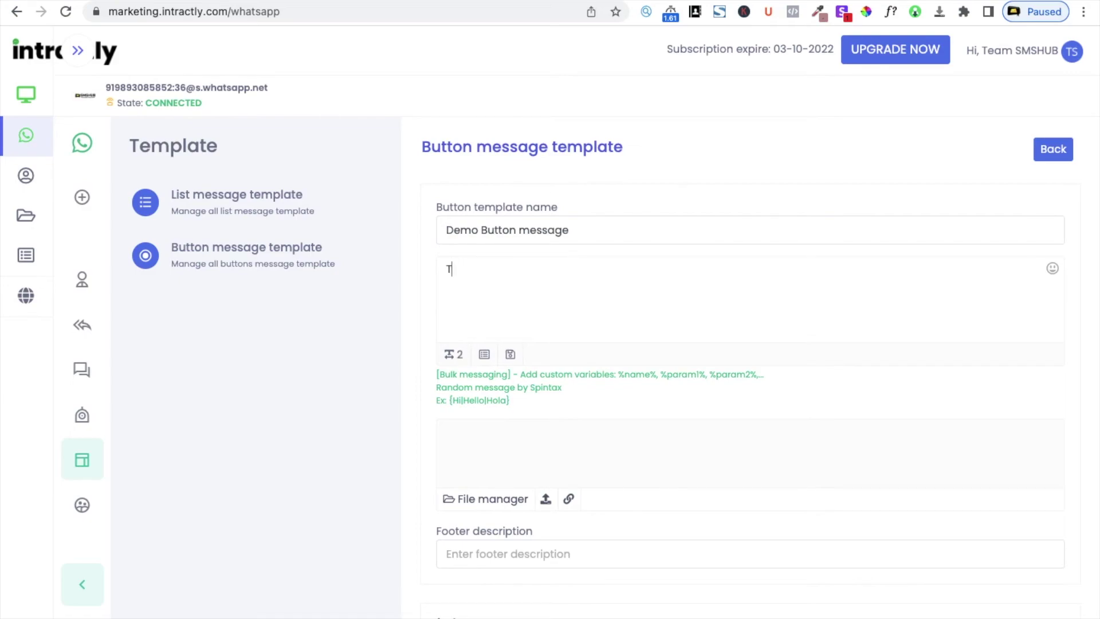
{"action": "type", "text": "Hi,"}
{"action": "key", "text": "Return"}
{"action": "type", "text": "Whatsap"}
{"action": "key", "text": "BackSpace"}
{"action": "key", "text": "BackSpace"}
{"action": "type", "text": "App Busin"}
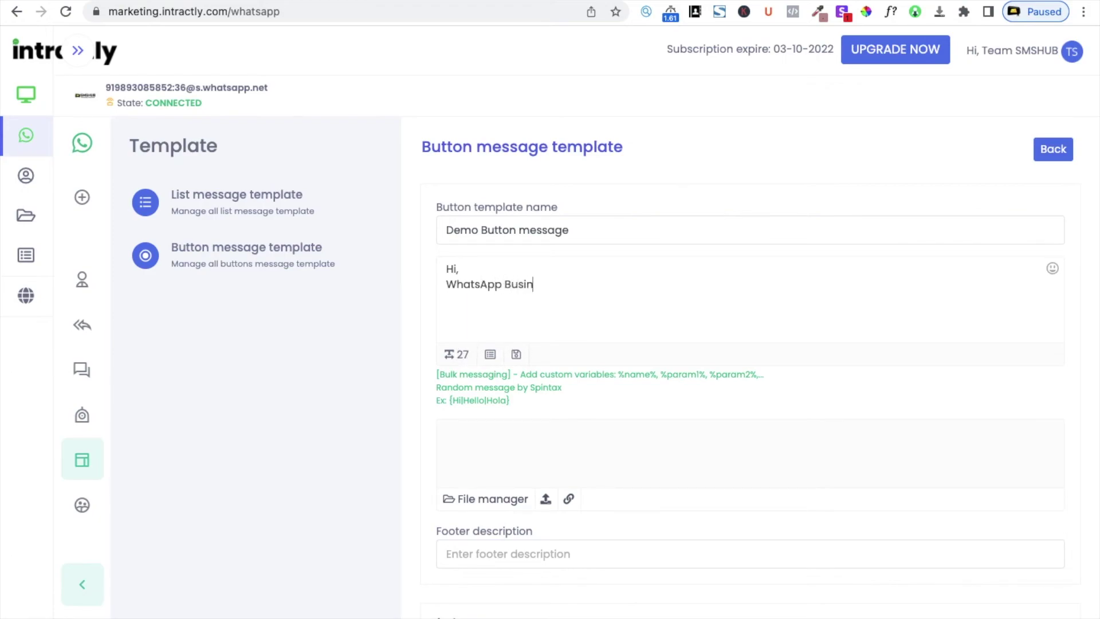
{"action": "type", "text": "ess Api is avai"}
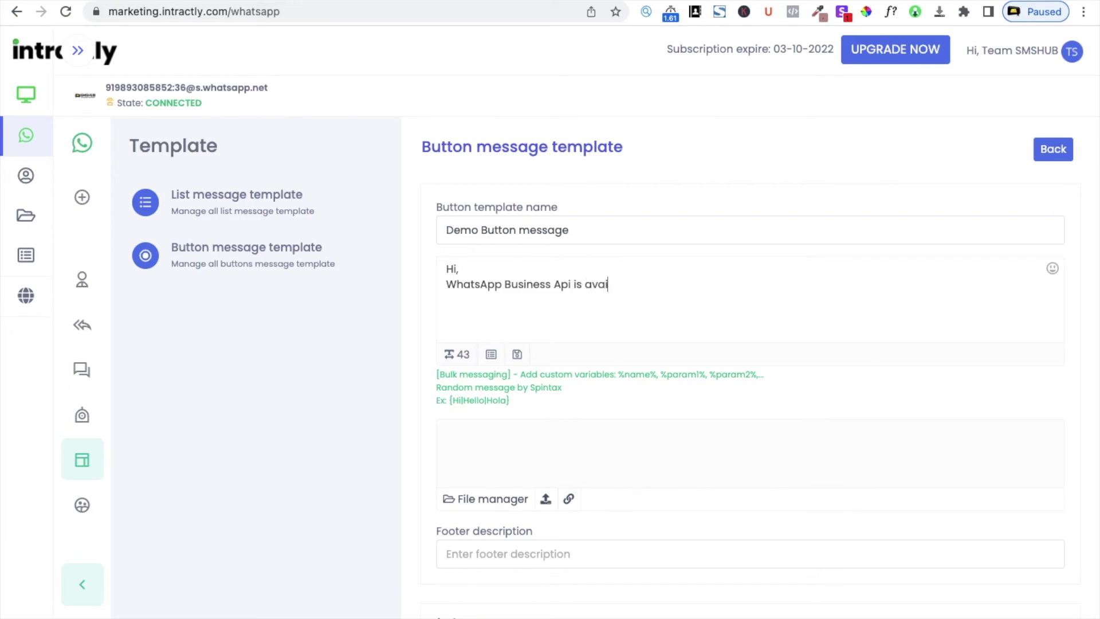
{"action": "type", "text": "lable"}
{"action": "scroll", "coordinate": [540, 389], "scroll_direction": "down", "scroll_amount": 4}
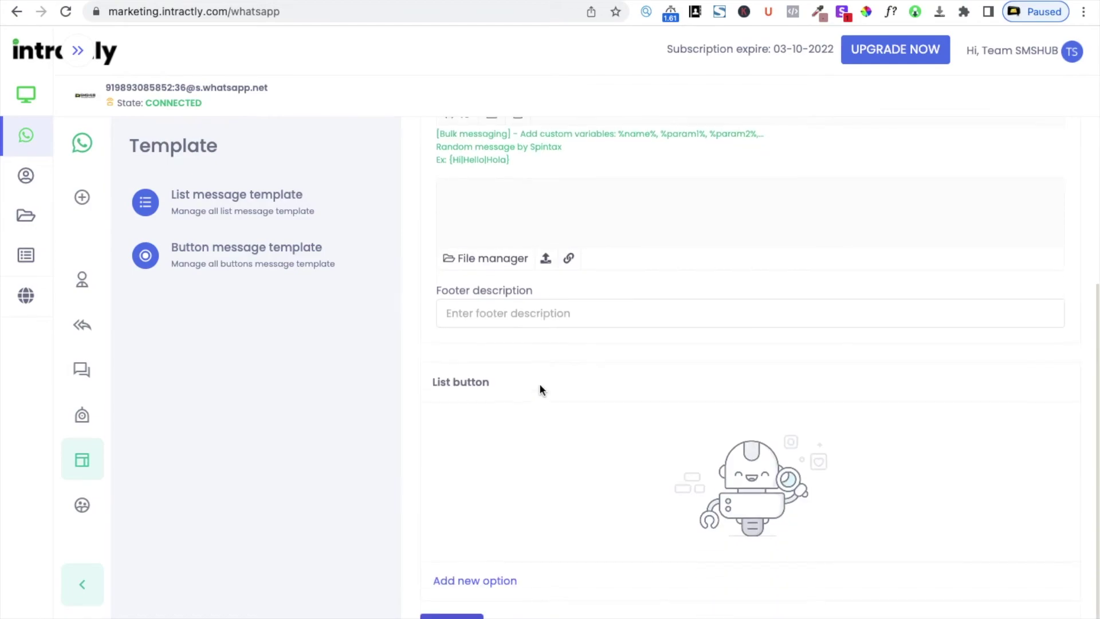
Attach the second media file to the template and add a new, empty List button option
{"action": "left_click", "coordinate": [515, 259]}
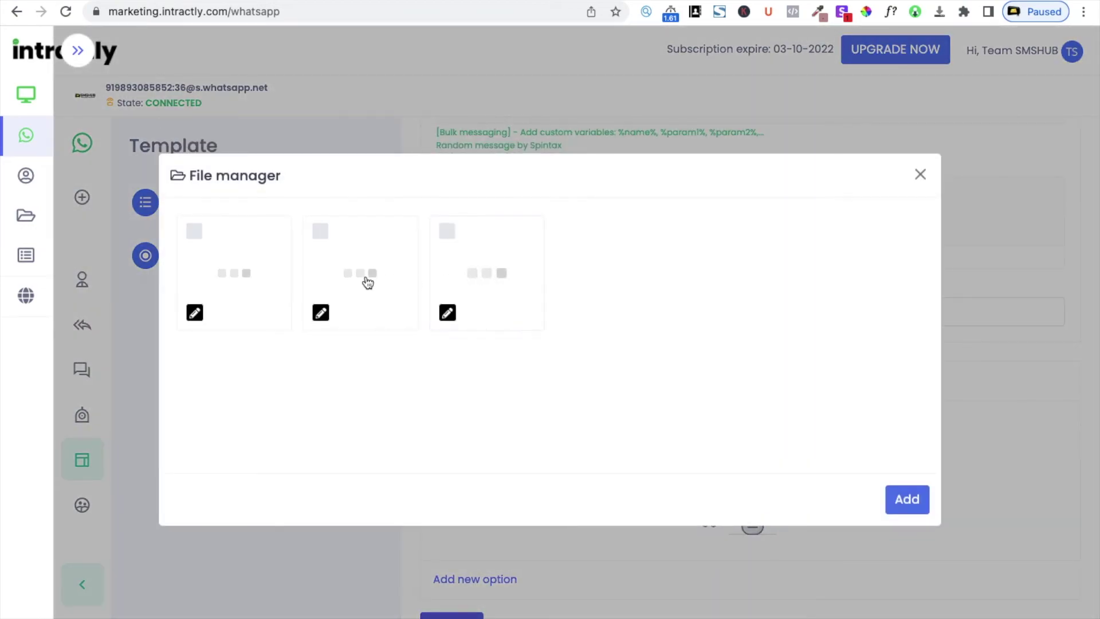
{"action": "left_click", "coordinate": [326, 235]}
{"action": "left_click", "coordinate": [901, 504]}
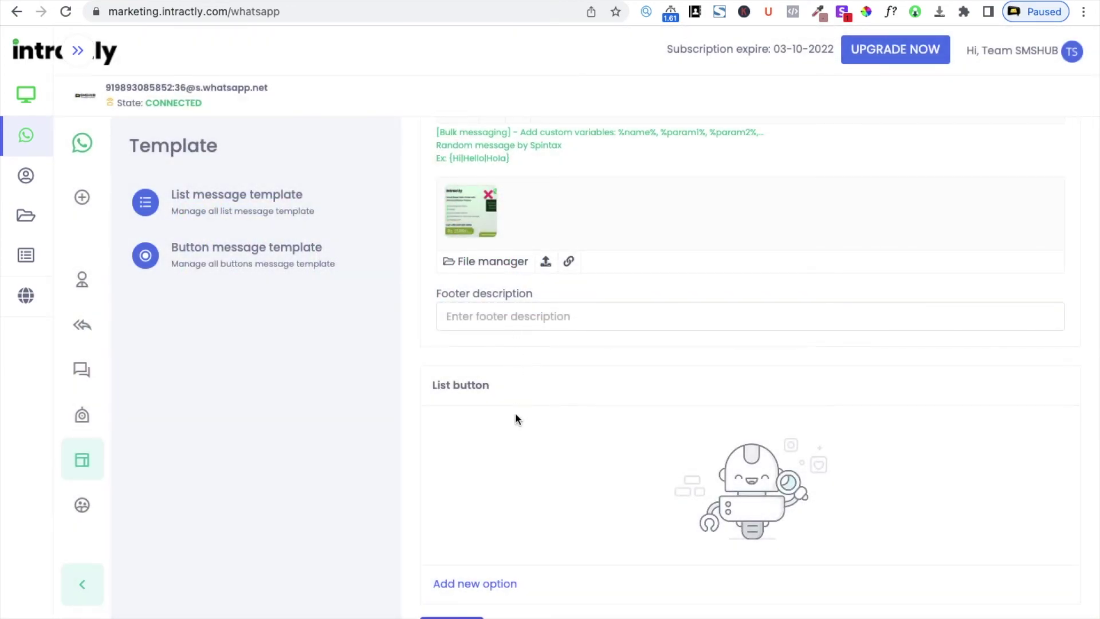
{"action": "scroll", "coordinate": [512, 415], "scroll_direction": "down", "scroll_amount": 1}
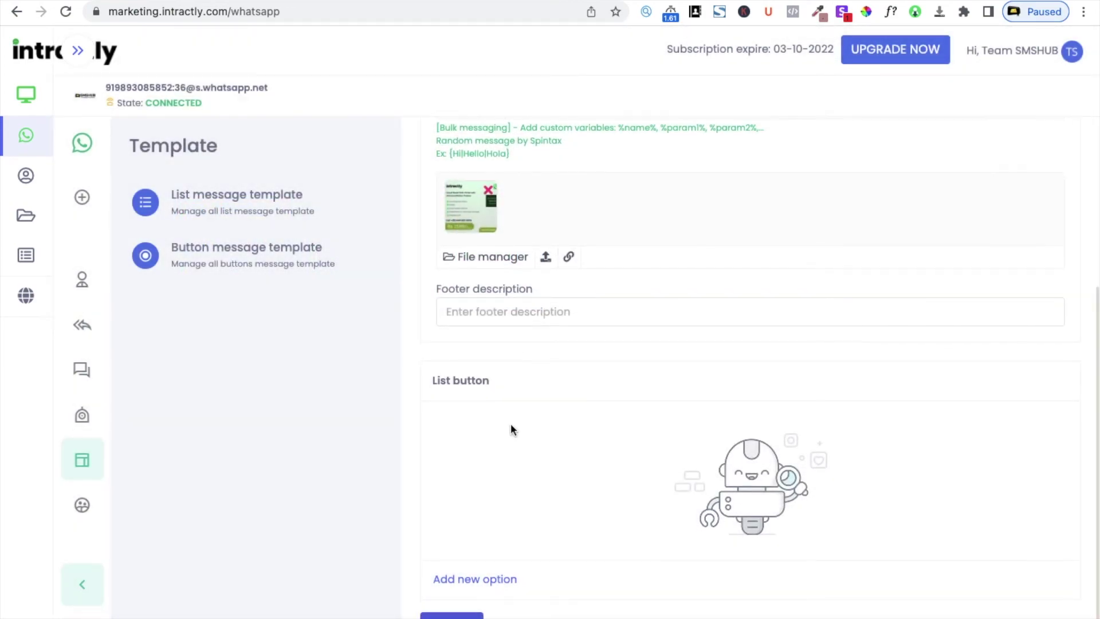
{"action": "left_click", "coordinate": [487, 579]}
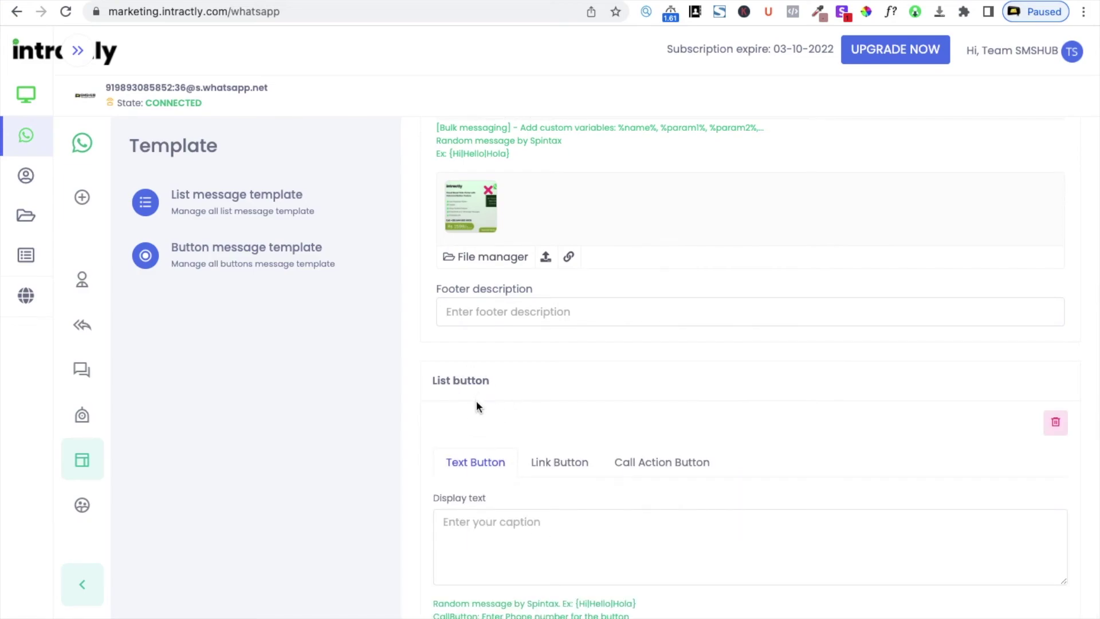
{"action": "scroll", "coordinate": [518, 463], "scroll_direction": "down", "scroll_amount": 2}
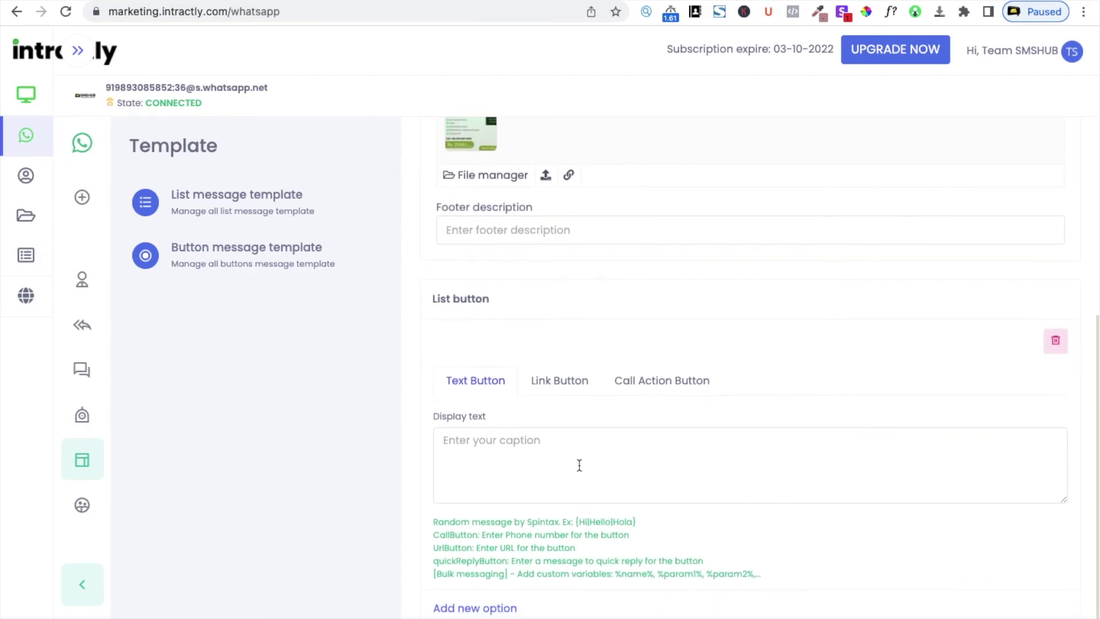
{"action": "left_click", "coordinate": [570, 381]}
{"action": "left_click", "coordinate": [528, 442]}
{"action": "type", "text": "Vis"}
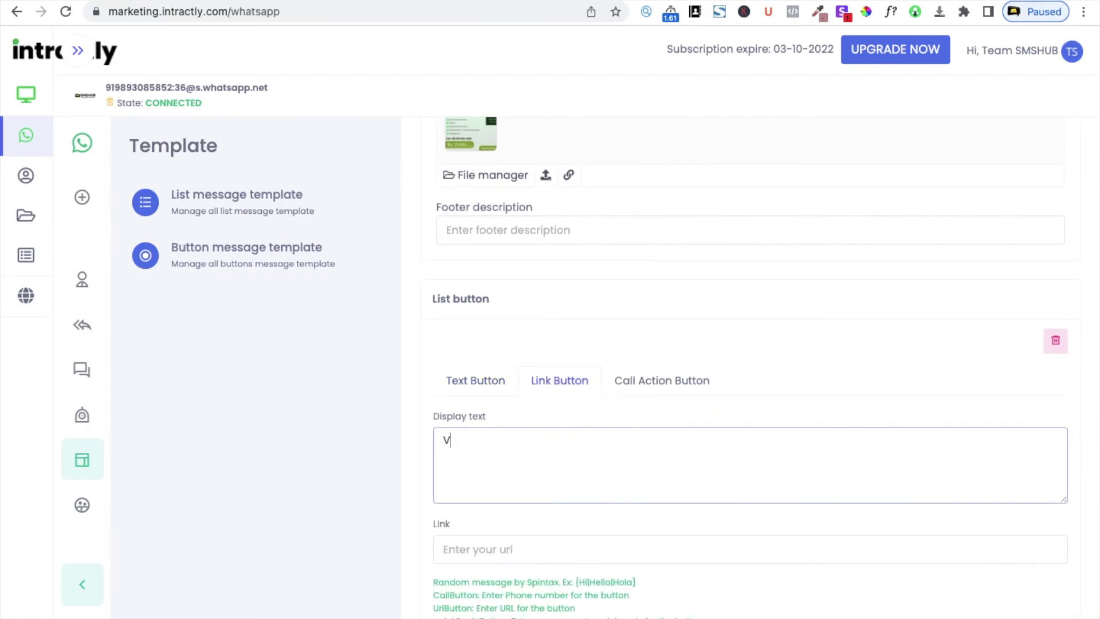
{"action": "type", "text": "Now"}
{"action": "left_click", "coordinate": [533, 548]}
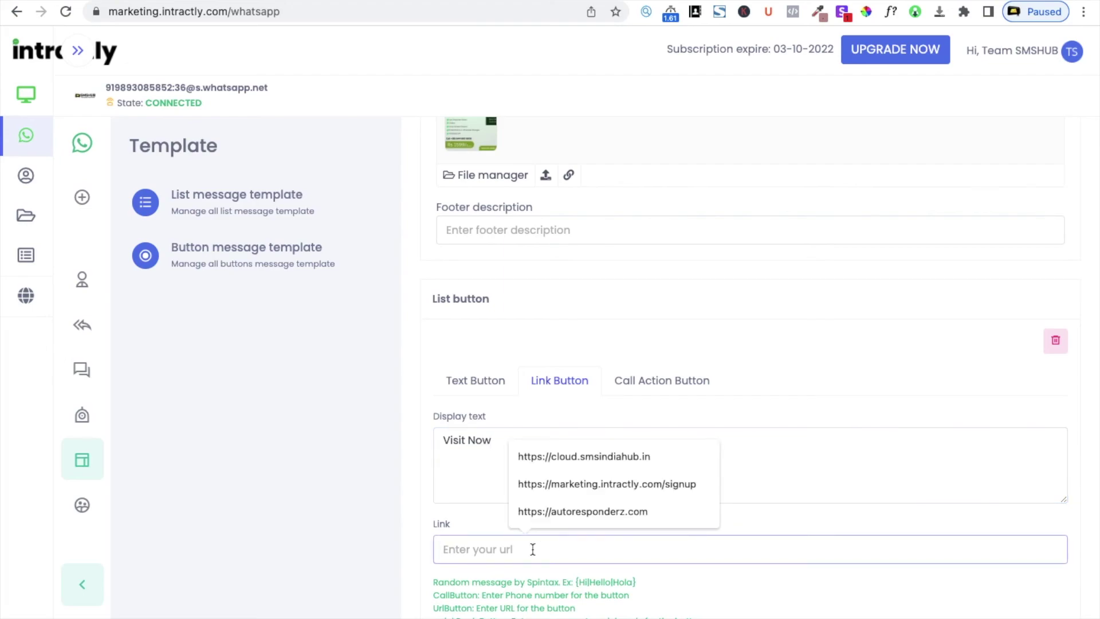
{"action": "left_click", "coordinate": [589, 519]}
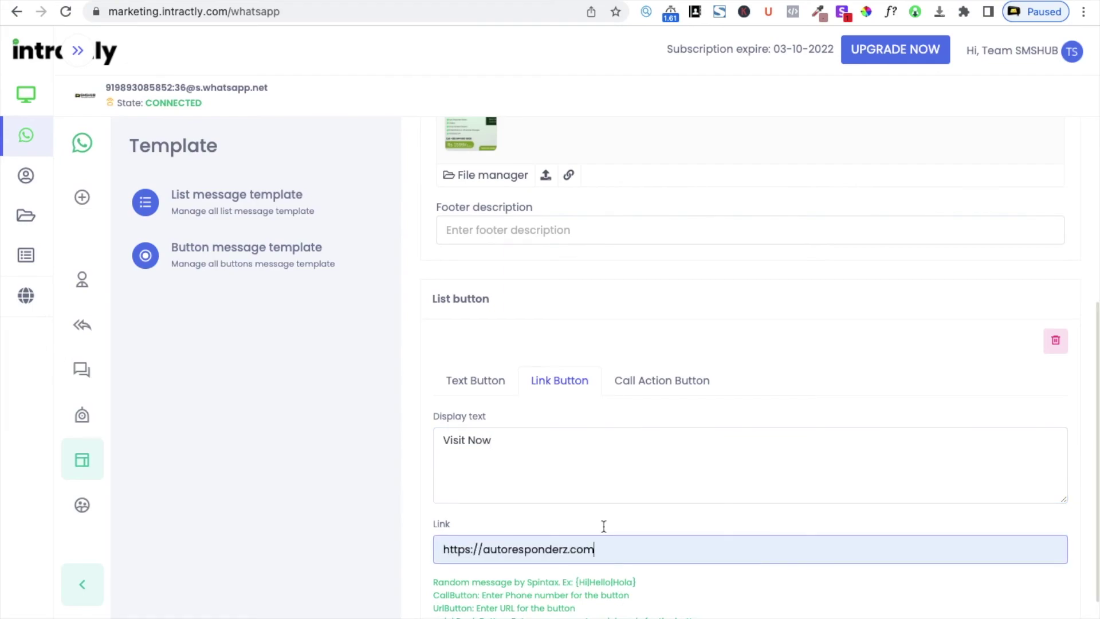
Add a second option as a call-action button captioned 'Call Now'
{"action": "scroll", "coordinate": [645, 547], "scroll_direction": "down", "scroll_amount": 2}
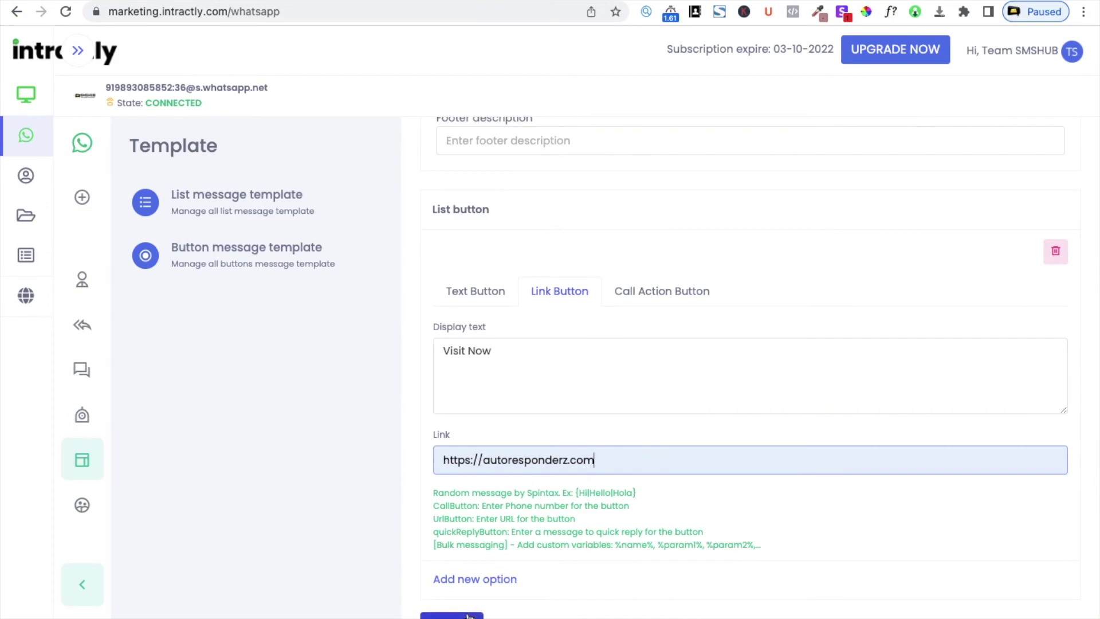
{"action": "left_click", "coordinate": [485, 579]}
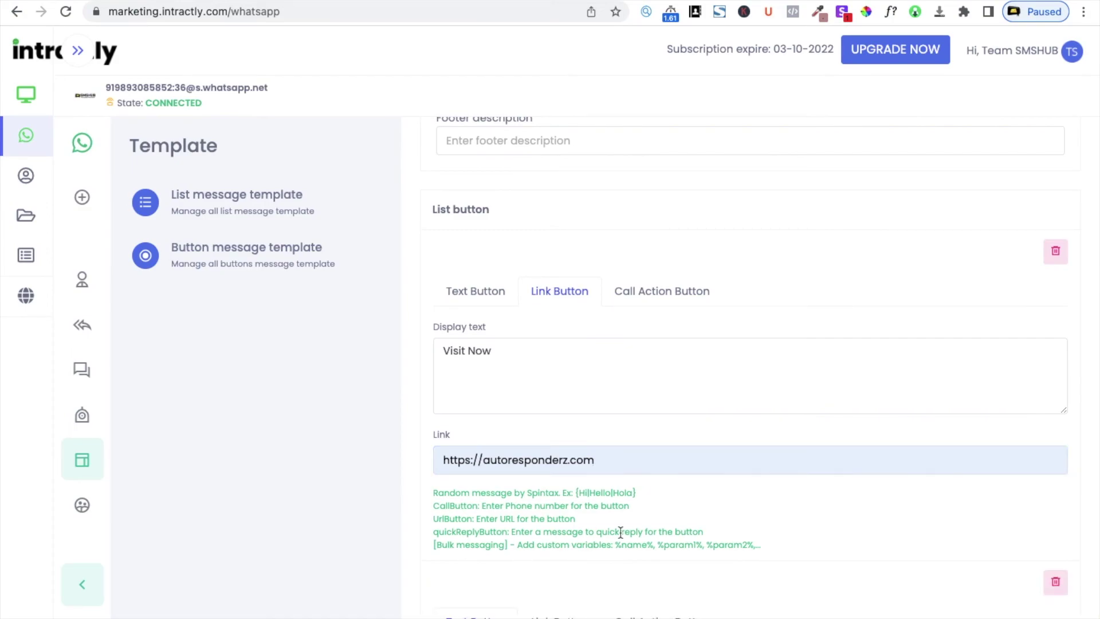
{"action": "left_click", "coordinate": [646, 616]}
{"action": "scroll", "coordinate": [676, 561], "scroll_direction": "down", "scroll_amount": 5}
{"action": "left_click", "coordinate": [530, 424]}
{"action": "type", "text": "Call Now"}
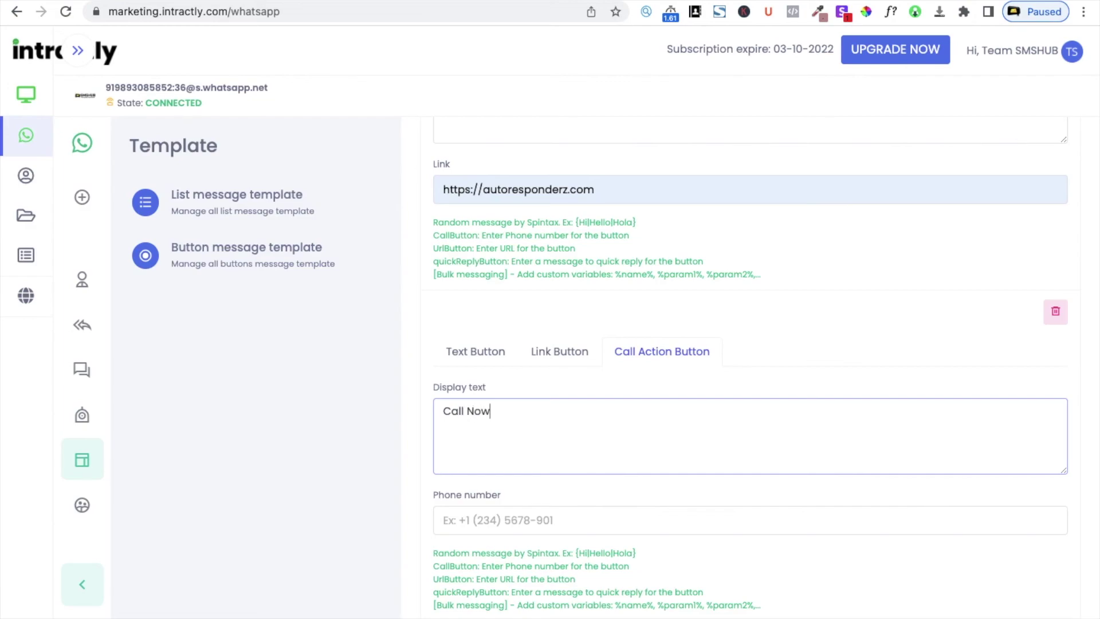
Fill in the phone number for the Call Now button
{"action": "left_click", "coordinate": [580, 524]}
{"action": "left_click", "coordinate": [545, 557]}
{"action": "left_click", "coordinate": [498, 527]}
{"action": "double_click", "coordinate": [498, 527]}
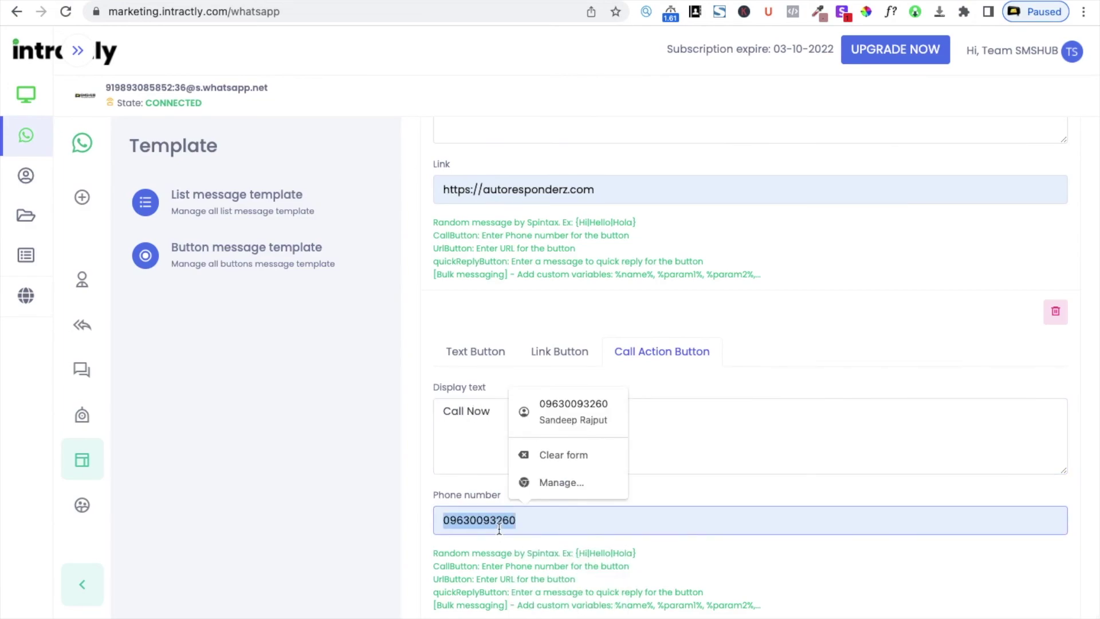
{"action": "left_click", "coordinate": [552, 559]}
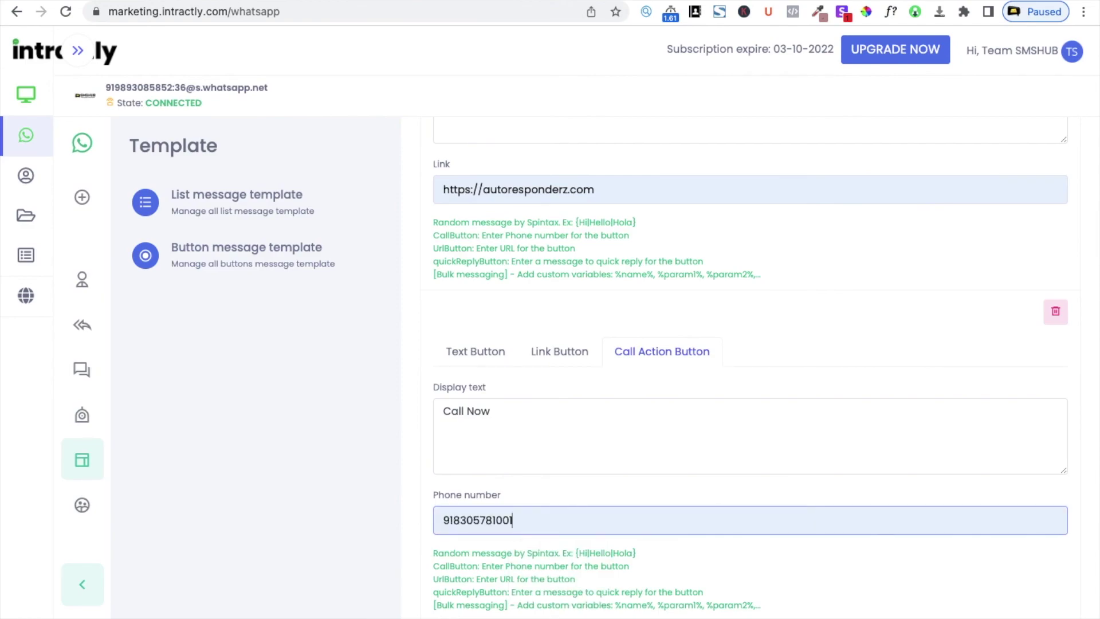
{"action": "scroll", "coordinate": [599, 510], "scroll_direction": "down", "scroll_amount": 1}
Save the Demo Button message template, then reopen it to review its Visit Now and Call Now buttons
{"action": "left_click", "coordinate": [452, 615]}
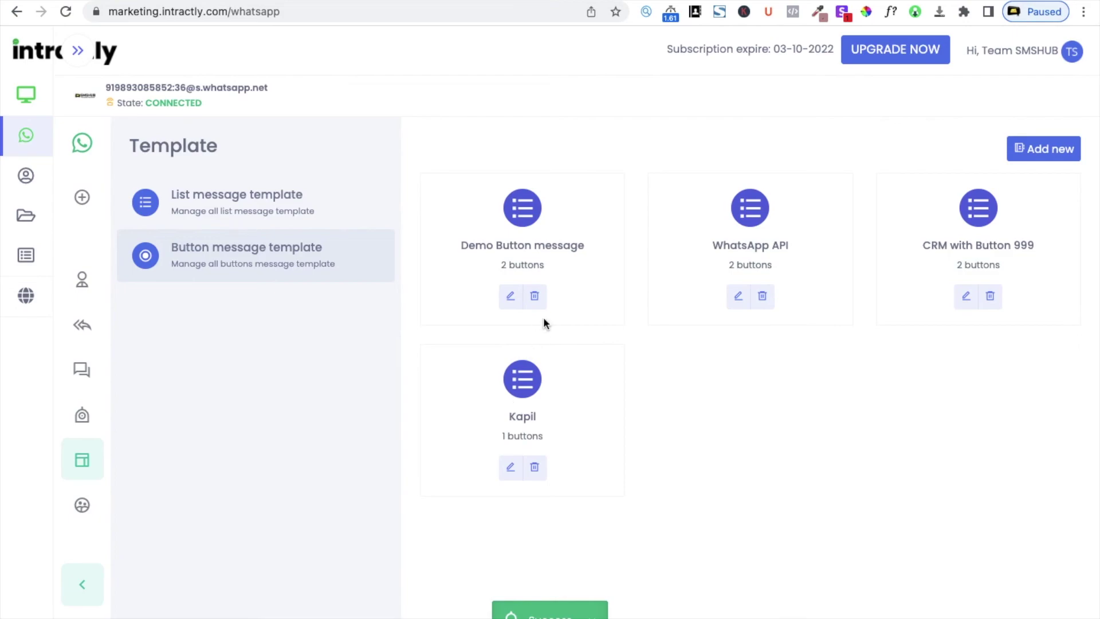
{"action": "left_click", "coordinate": [511, 296]}
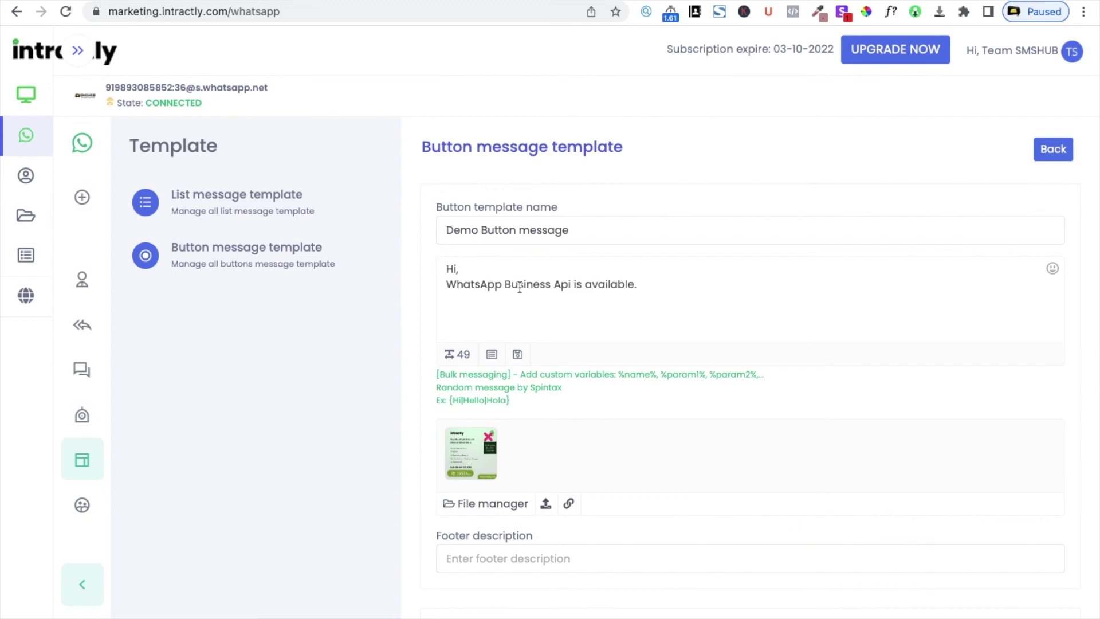
{"action": "scroll", "coordinate": [589, 415], "scroll_direction": "down", "scroll_amount": 5}
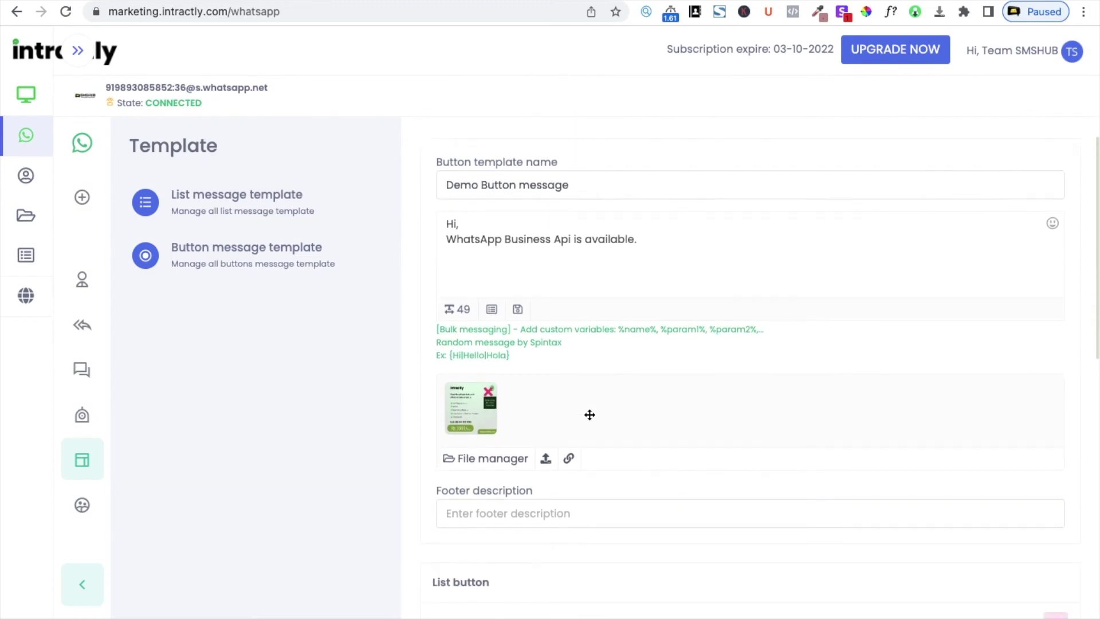
{"action": "scroll", "coordinate": [589, 412], "scroll_direction": "down", "scroll_amount": 4}
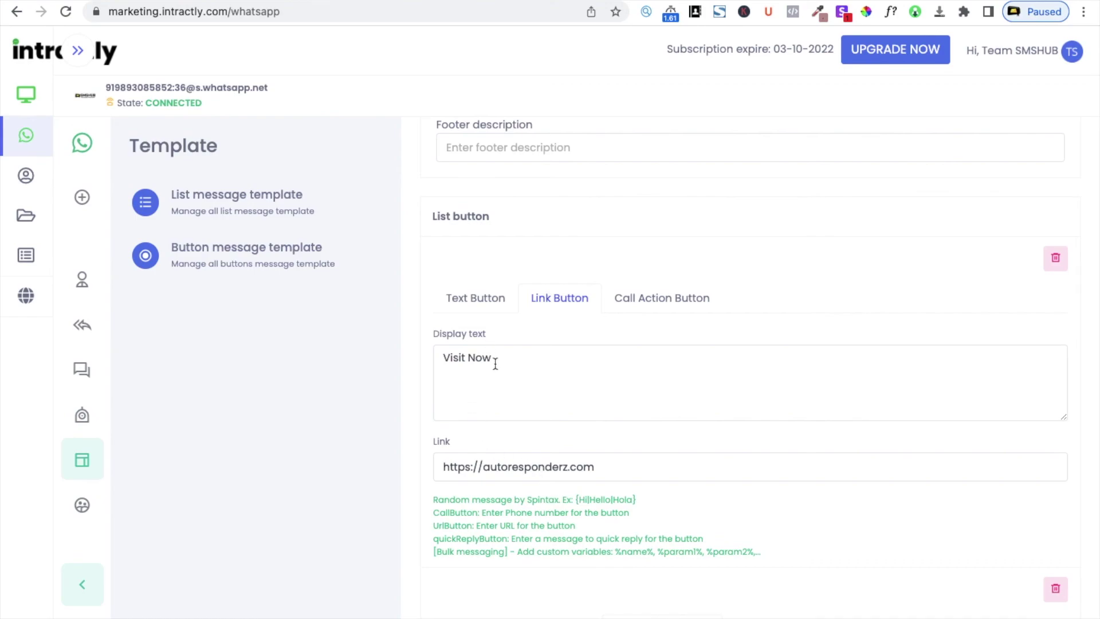
{"action": "scroll", "coordinate": [493, 364], "scroll_direction": "down", "scroll_amount": 6}
{"action": "scroll", "coordinate": [495, 367], "scroll_direction": "down", "scroll_amount": 1}
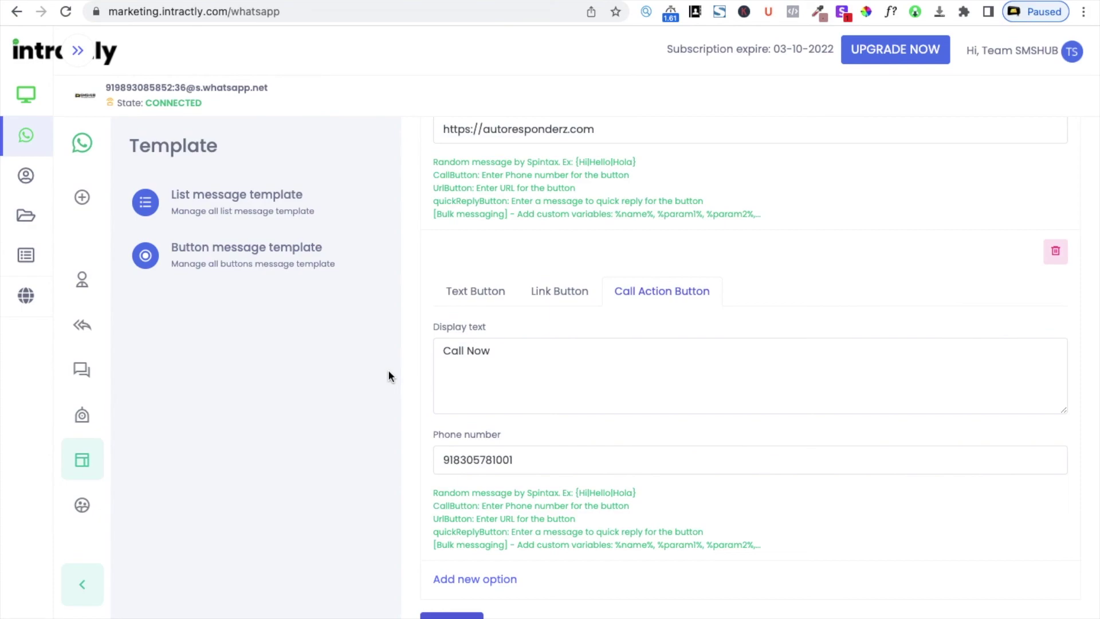
View the list and button templates and Export participants, then collapse the panel and select the account
{"action": "left_click", "coordinate": [265, 213]}
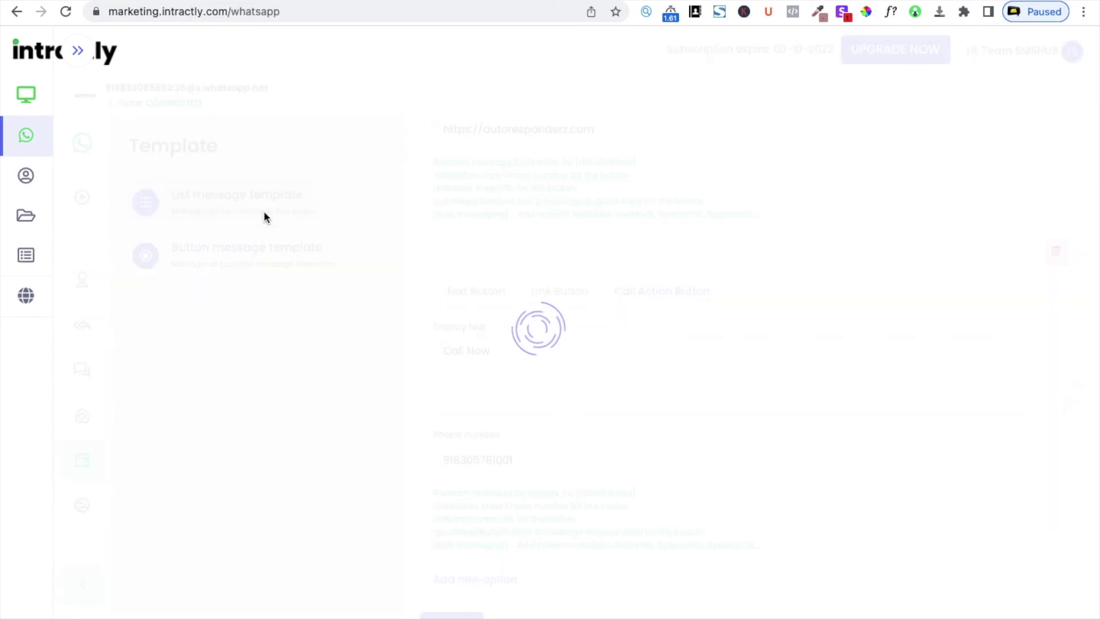
{"action": "left_click", "coordinate": [273, 269]}
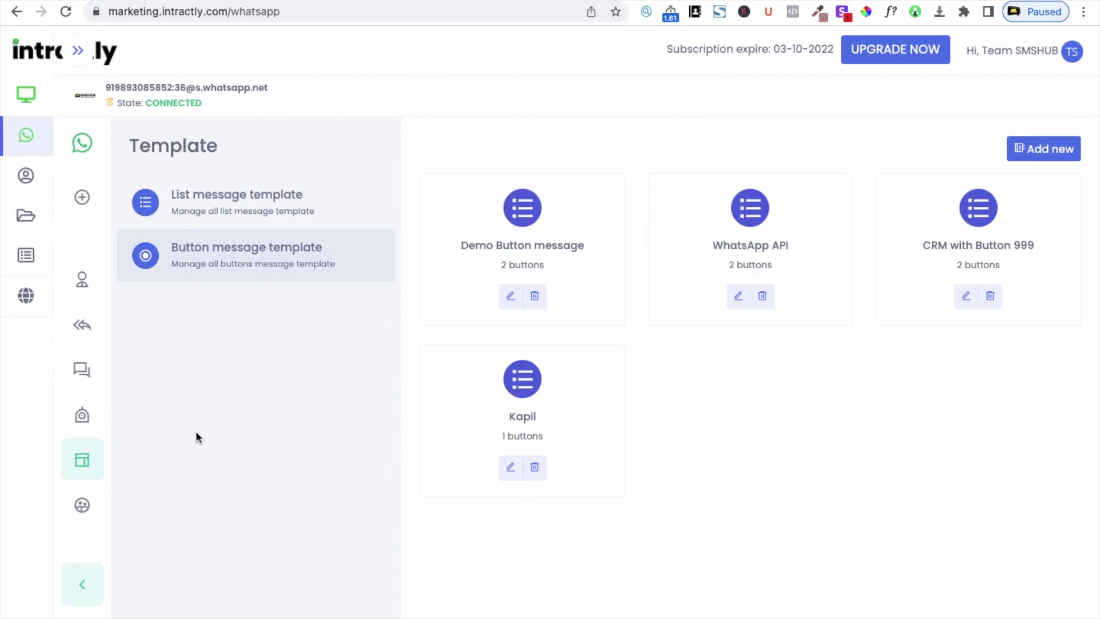
{"action": "left_click", "coordinate": [82, 506]}
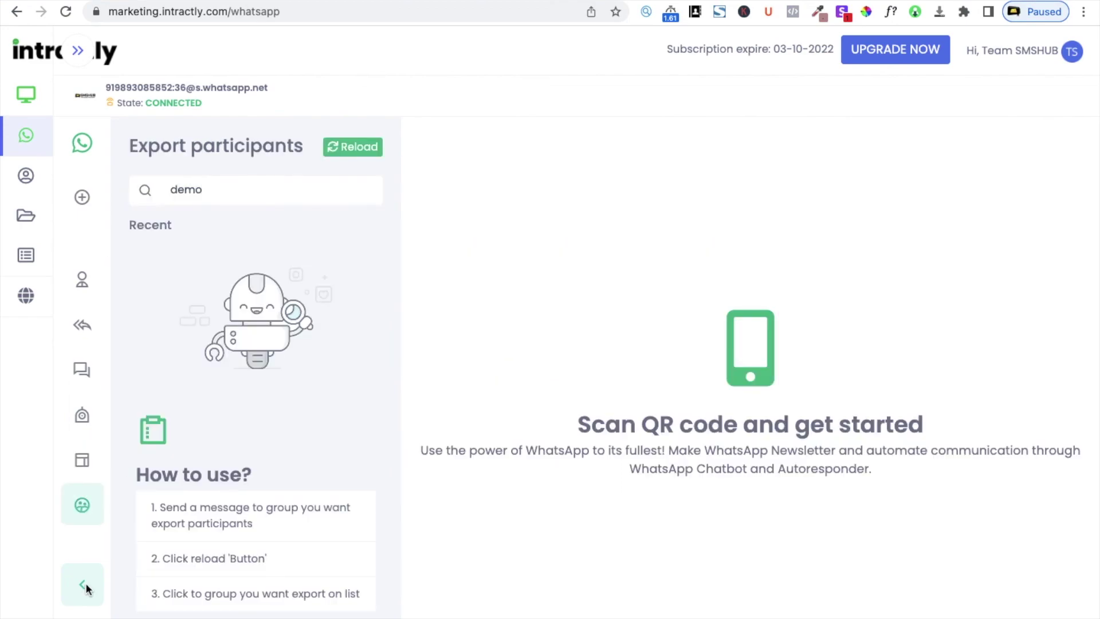
{"action": "left_click", "coordinate": [84, 585]}
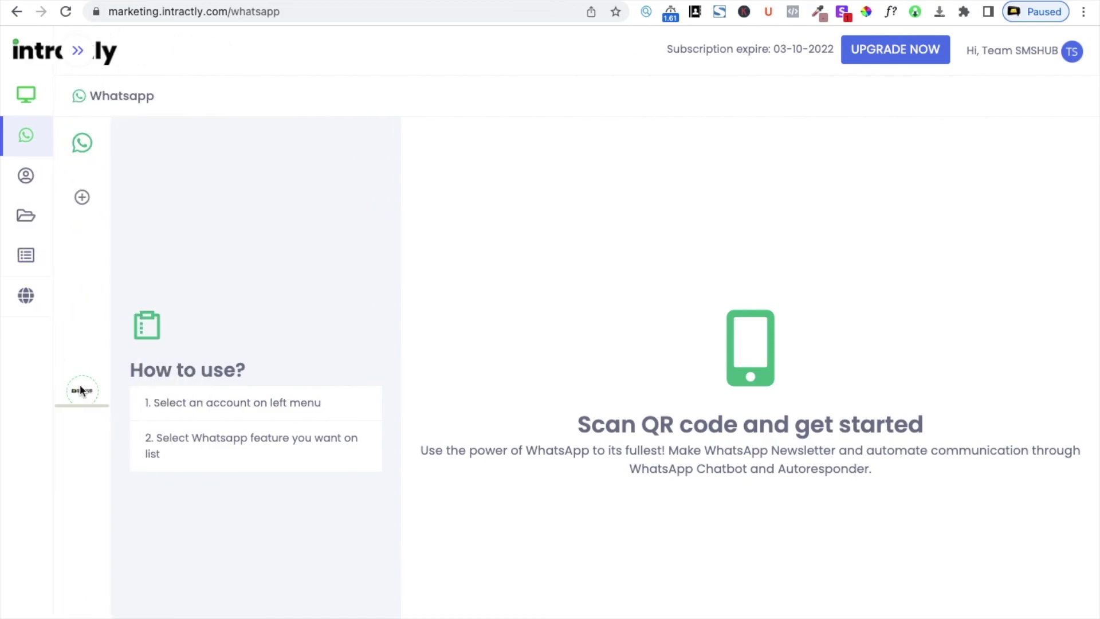
{"action": "left_click", "coordinate": [83, 385]}
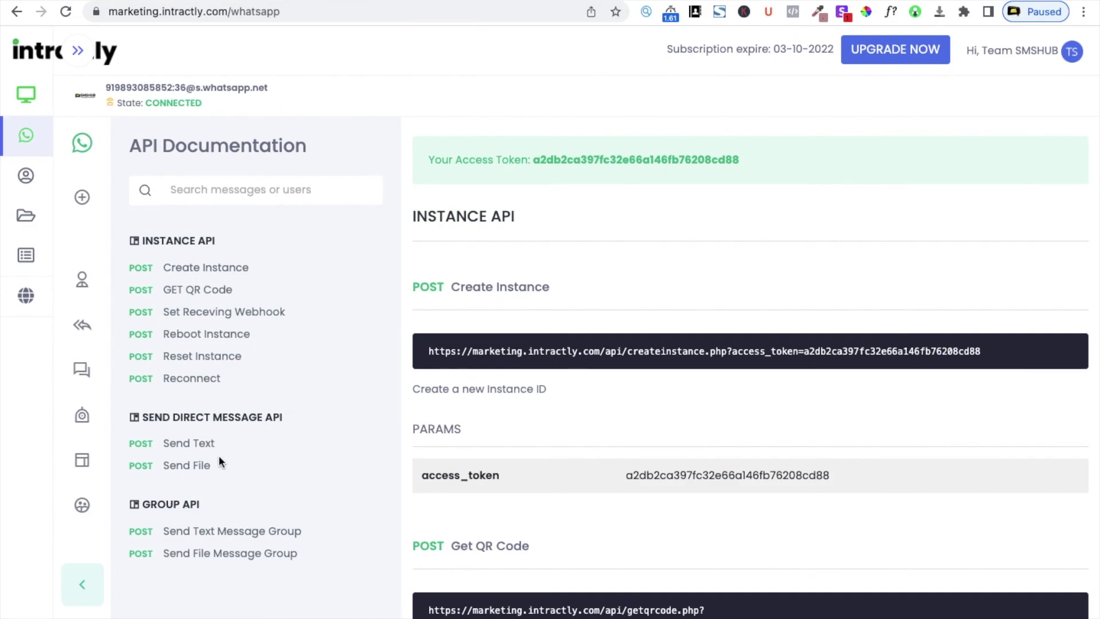
Scroll through the API Documentation endpoint examples and back up to the access token
{"action": "scroll", "coordinate": [680, 371], "scroll_direction": "down", "scroll_amount": 8}
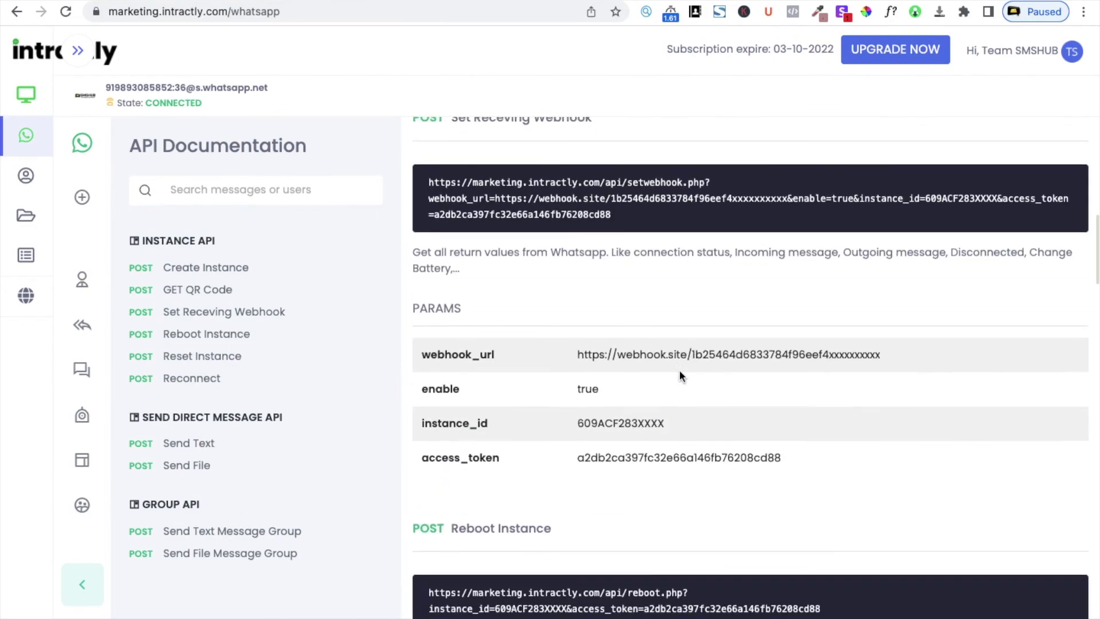
{"action": "scroll", "coordinate": [679, 372], "scroll_direction": "down", "scroll_amount": 20}
{"action": "scroll", "coordinate": [678, 376], "scroll_direction": "up", "scroll_amount": 20}
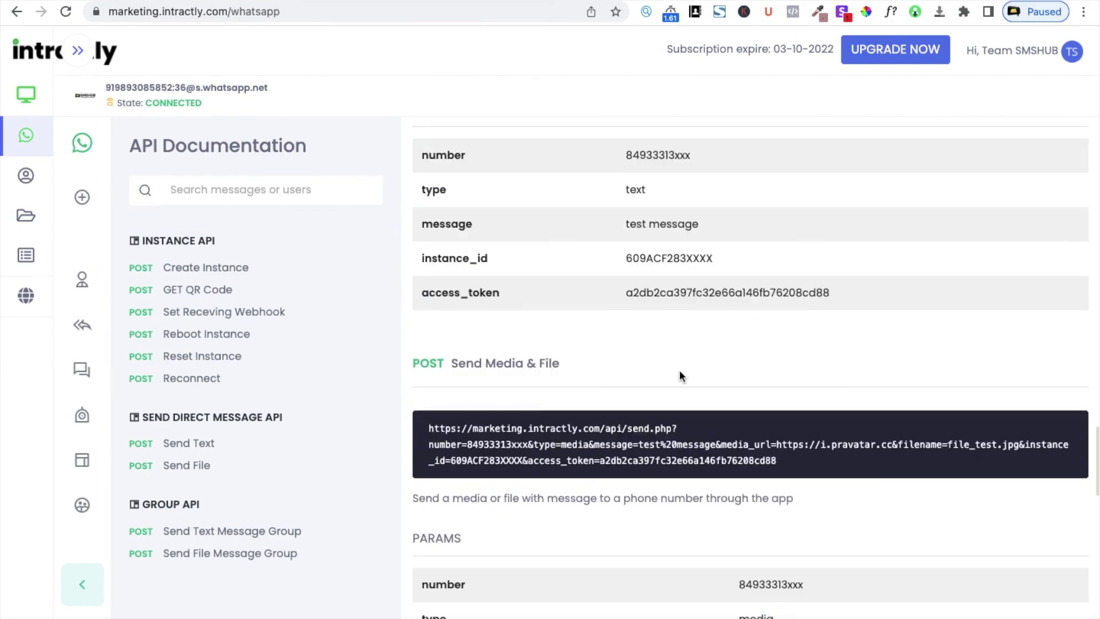